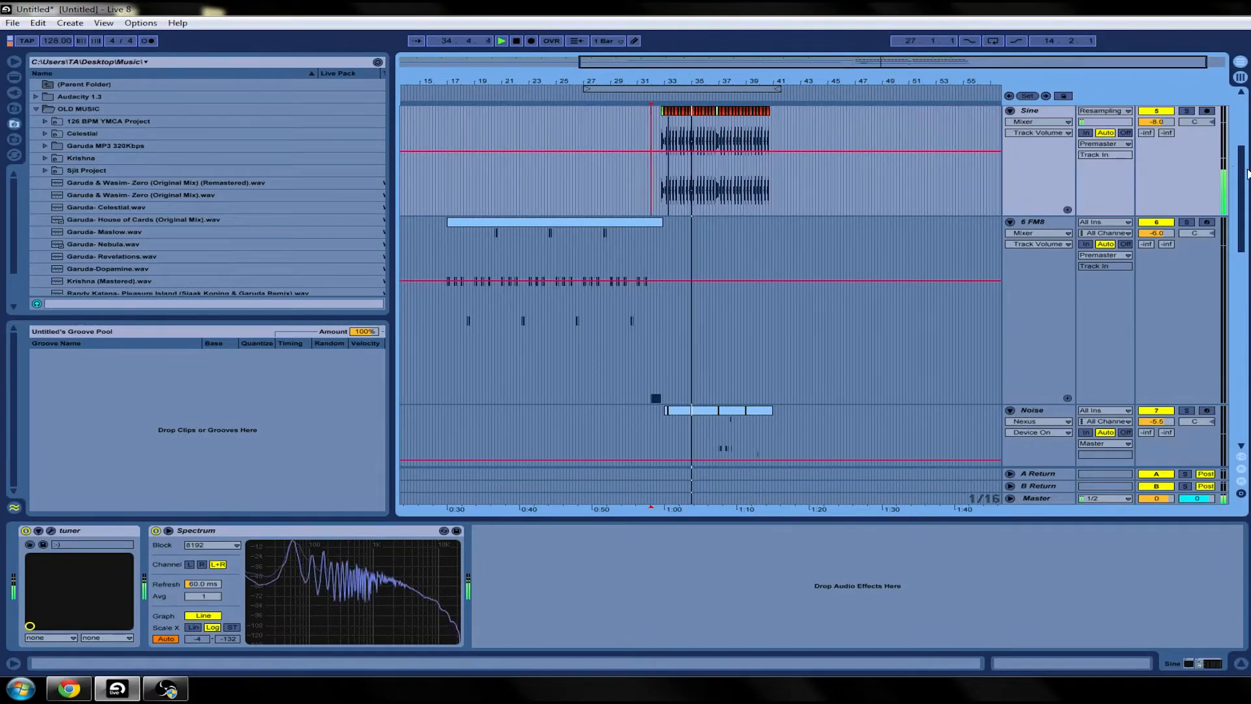
# Expand the Generator track in the arrangement around bar 33 and show its device chain
pyautogui.scroll(5, 824, 155)
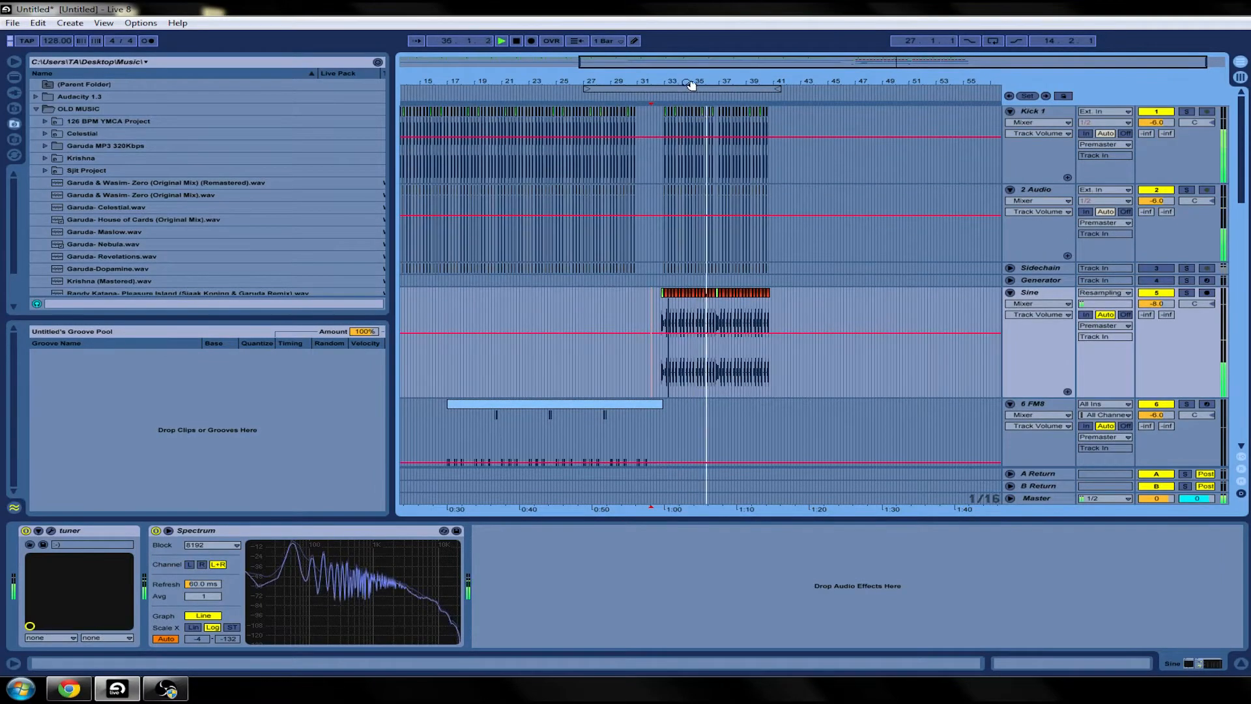
pyautogui.moveTo(693, 82); pyautogui.dragTo(580, 162)
pyautogui.moveTo(704, 79); pyautogui.dragTo(603, 79)
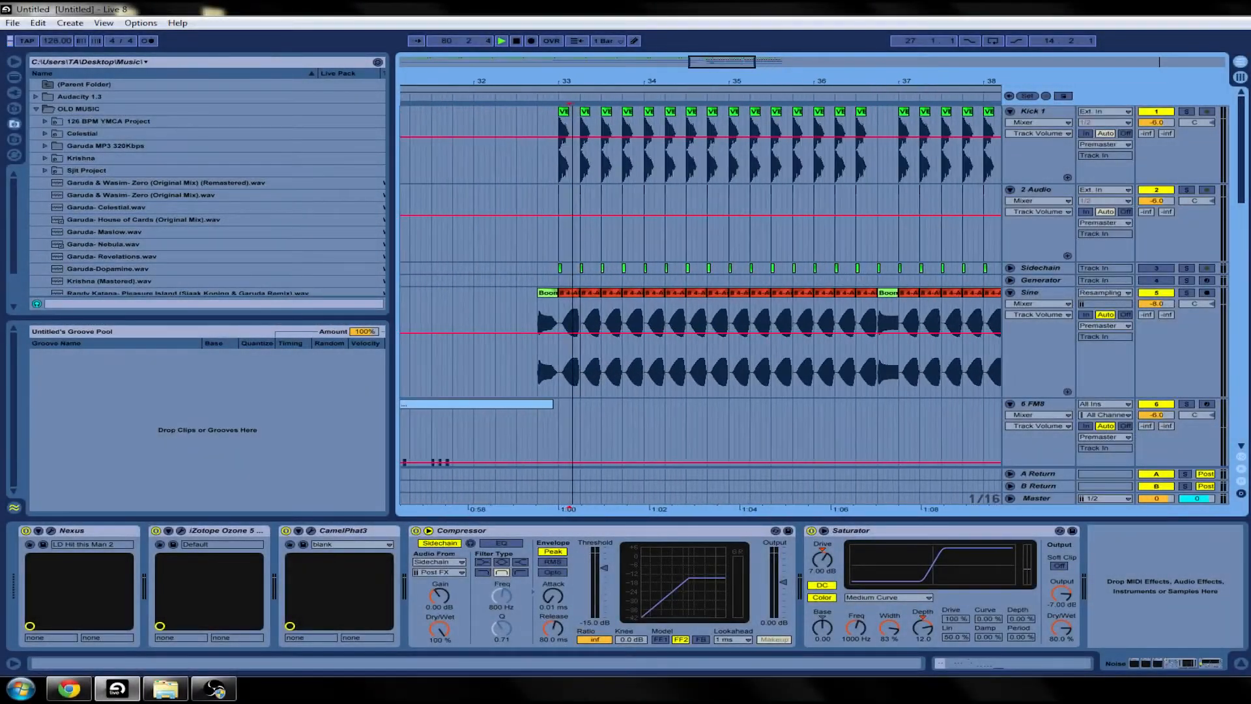
pyautogui.moveTo(562, 82); pyautogui.dragTo(561, 91)
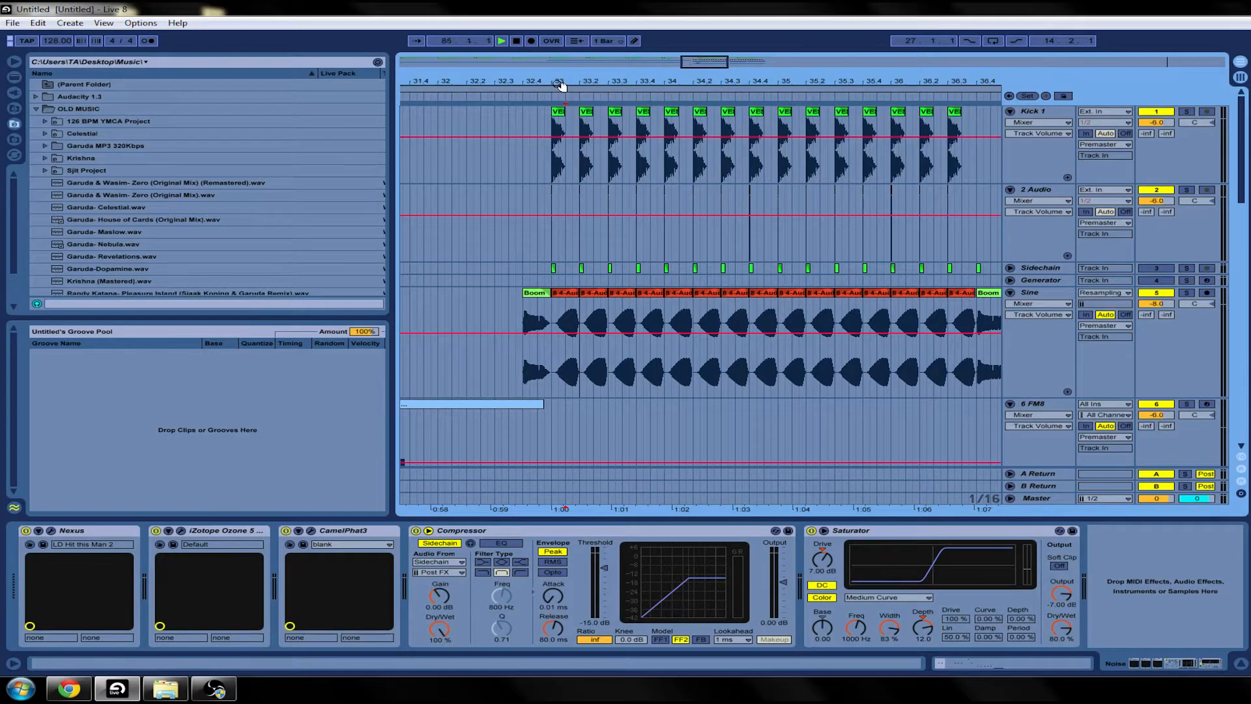
pyautogui.moveTo(558, 80); pyautogui.dragTo(560, 82)
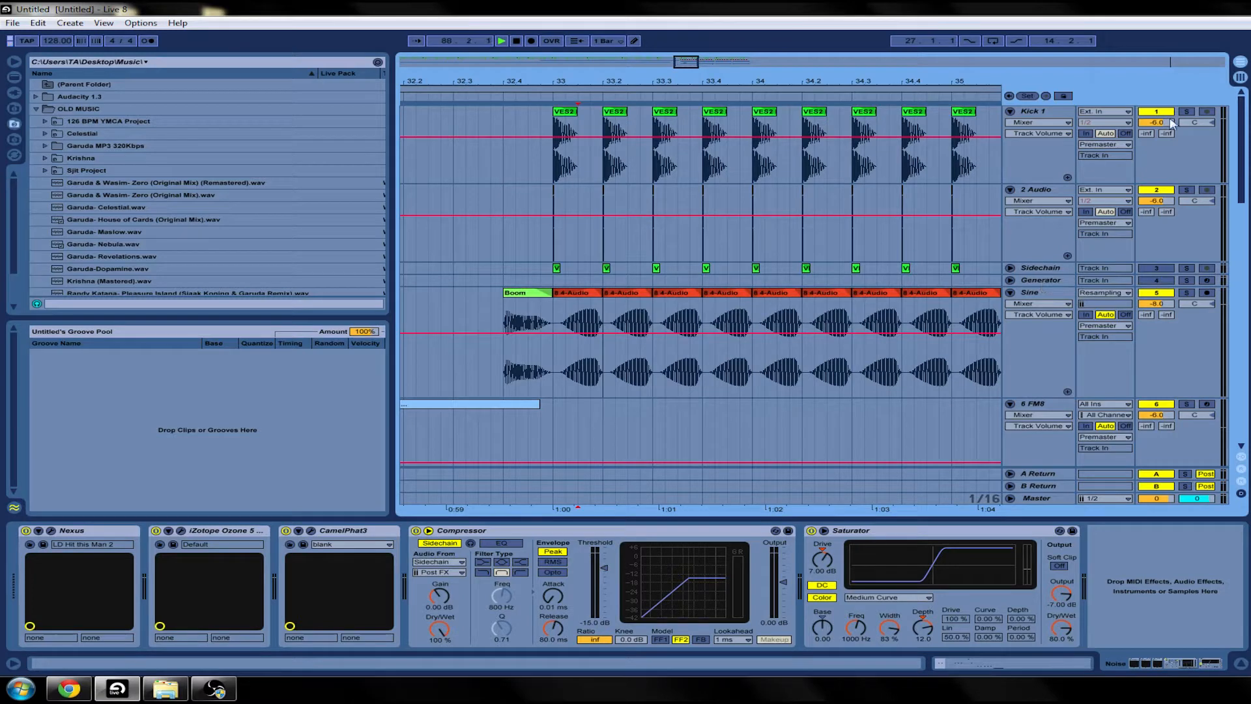
pyautogui.moveTo(1032, 285); pyautogui.dragTo(1028, 329)
pyautogui.click(1051, 283)
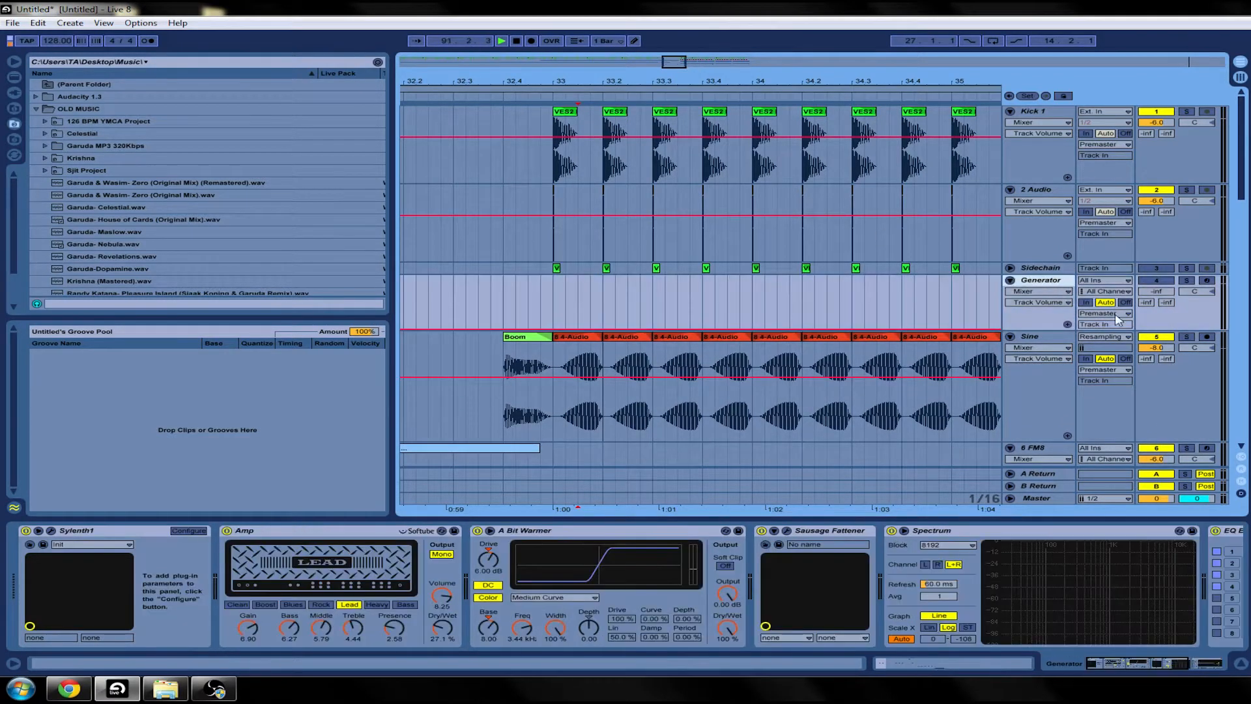
# Mute the Sine and 6 FM8 tracks
pyautogui.moveTo(1244, 196); pyautogui.dragTo(1244, 215)
pyautogui.click(1156, 273)
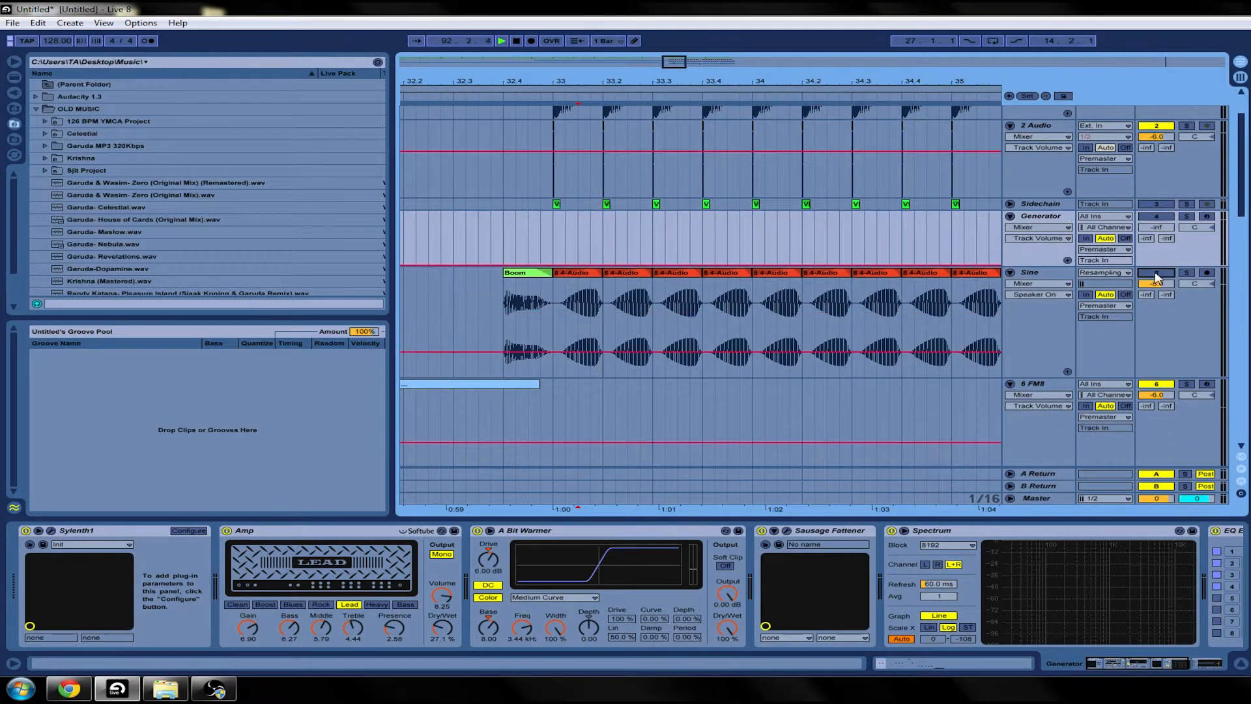
pyautogui.scroll(-2, 1155, 281)
pyautogui.click(1153, 345)
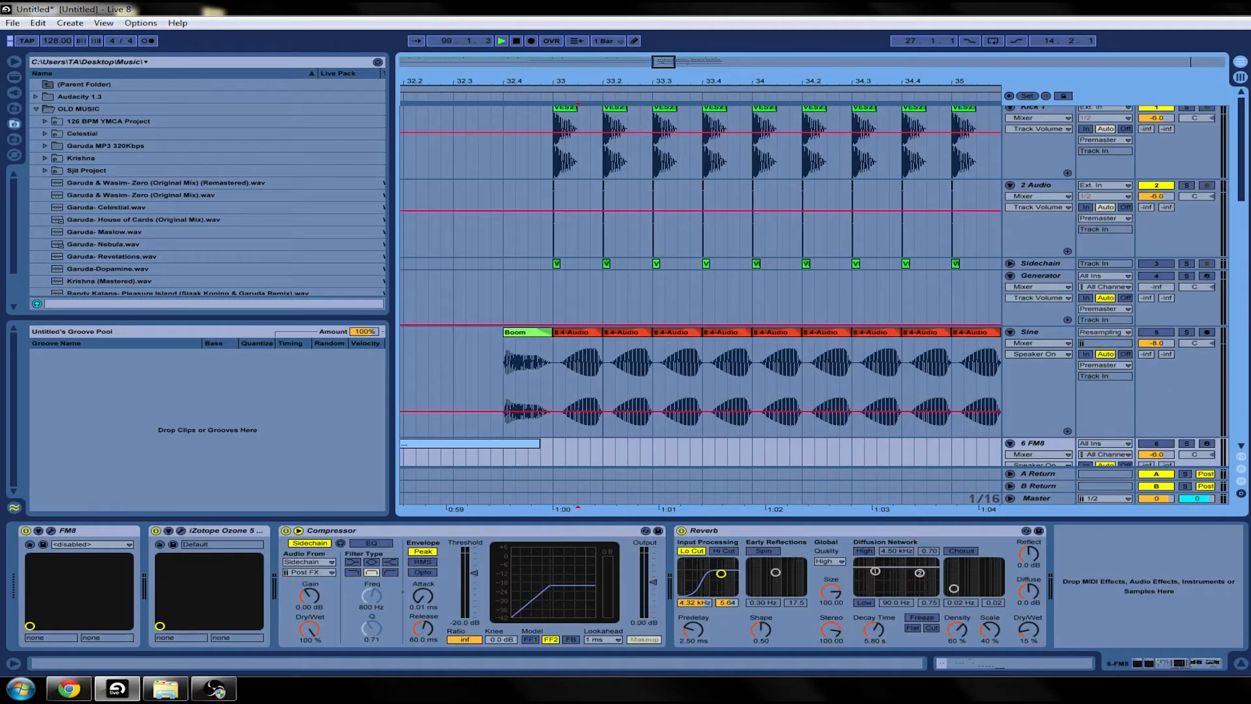
pyautogui.scroll(1, 1112, 273)
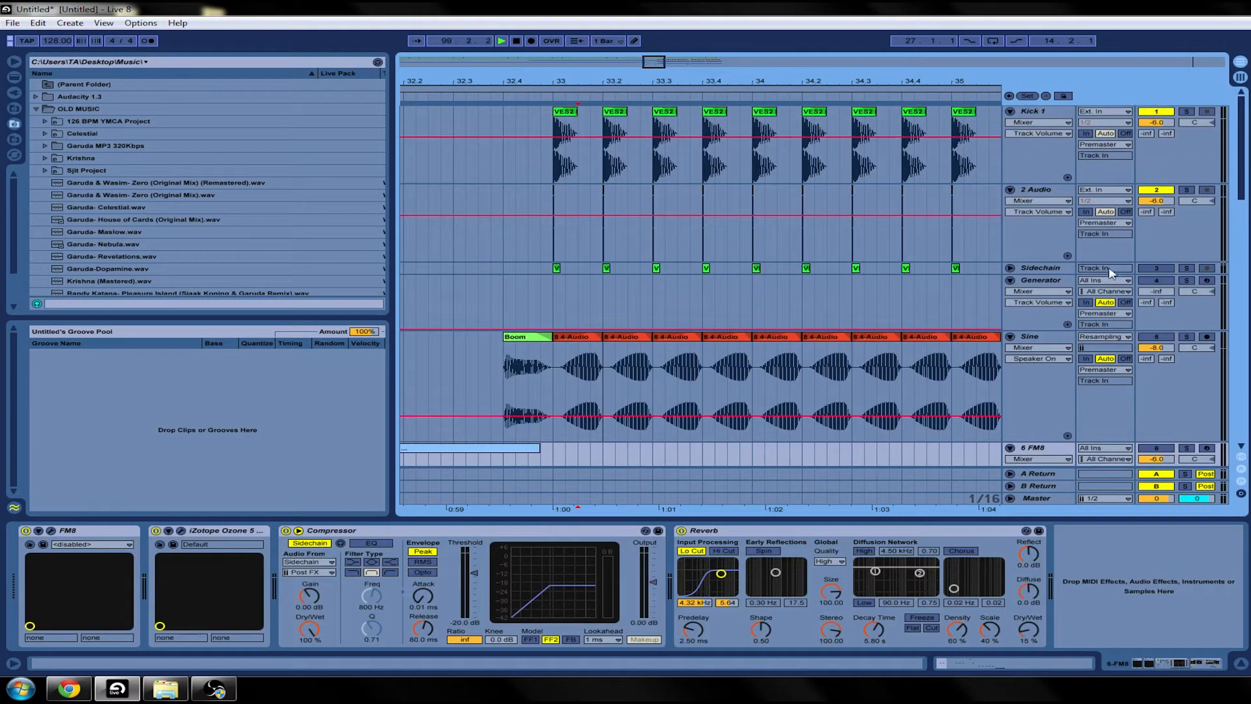
# Turn off the Amp, A Bit Warmer, Sausage Fattener and EQ Eight devices on the Generator track
pyautogui.click(1062, 285)
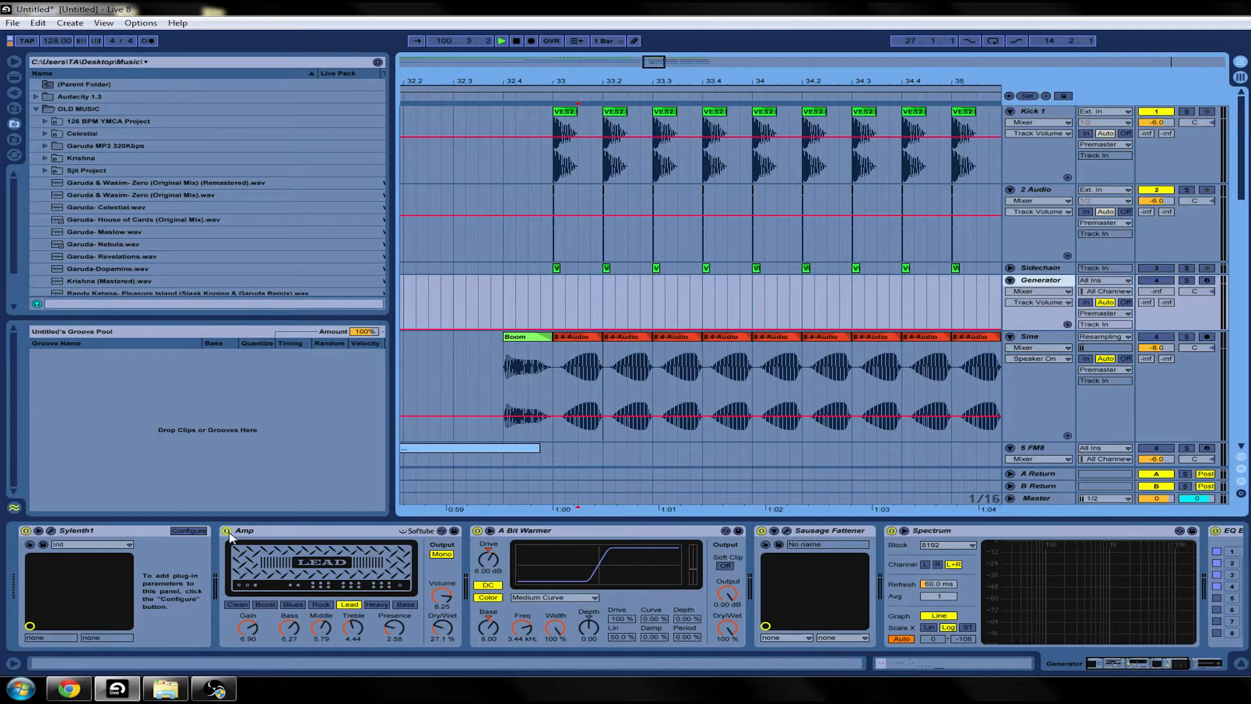
pyautogui.click(478, 531)
pyautogui.click(761, 531)
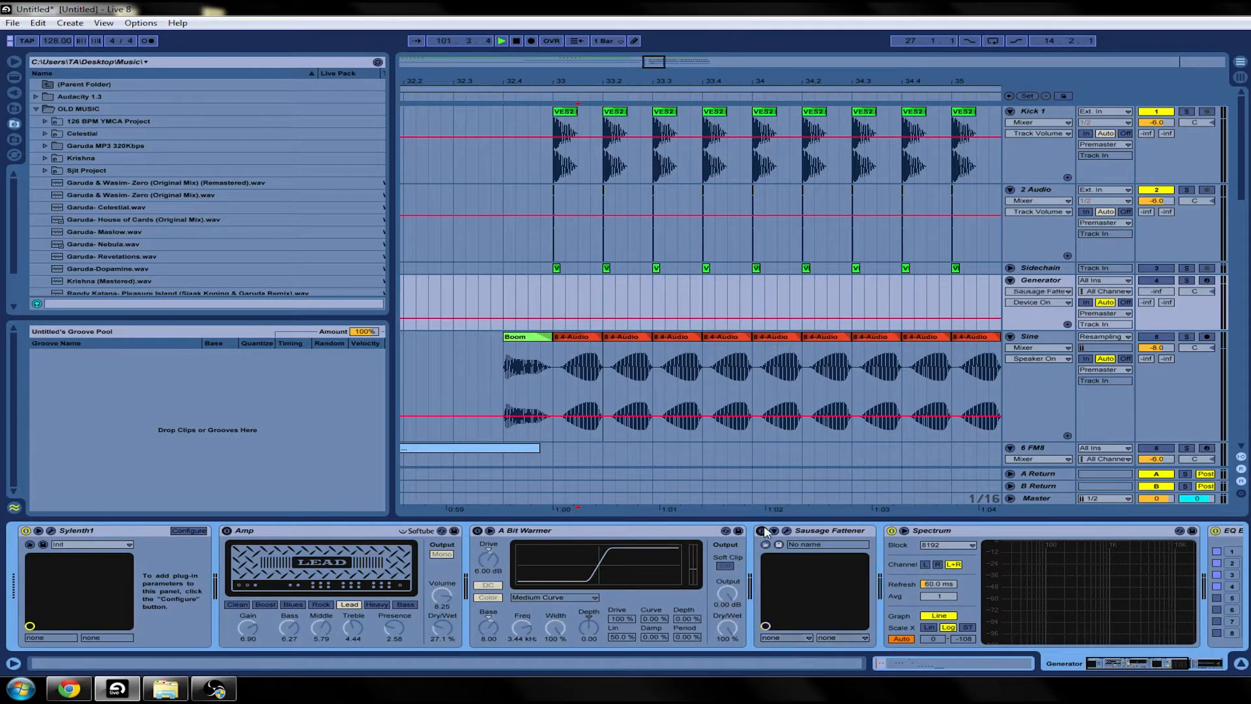
pyautogui.click(1128, 660)
pyautogui.click(864, 531)
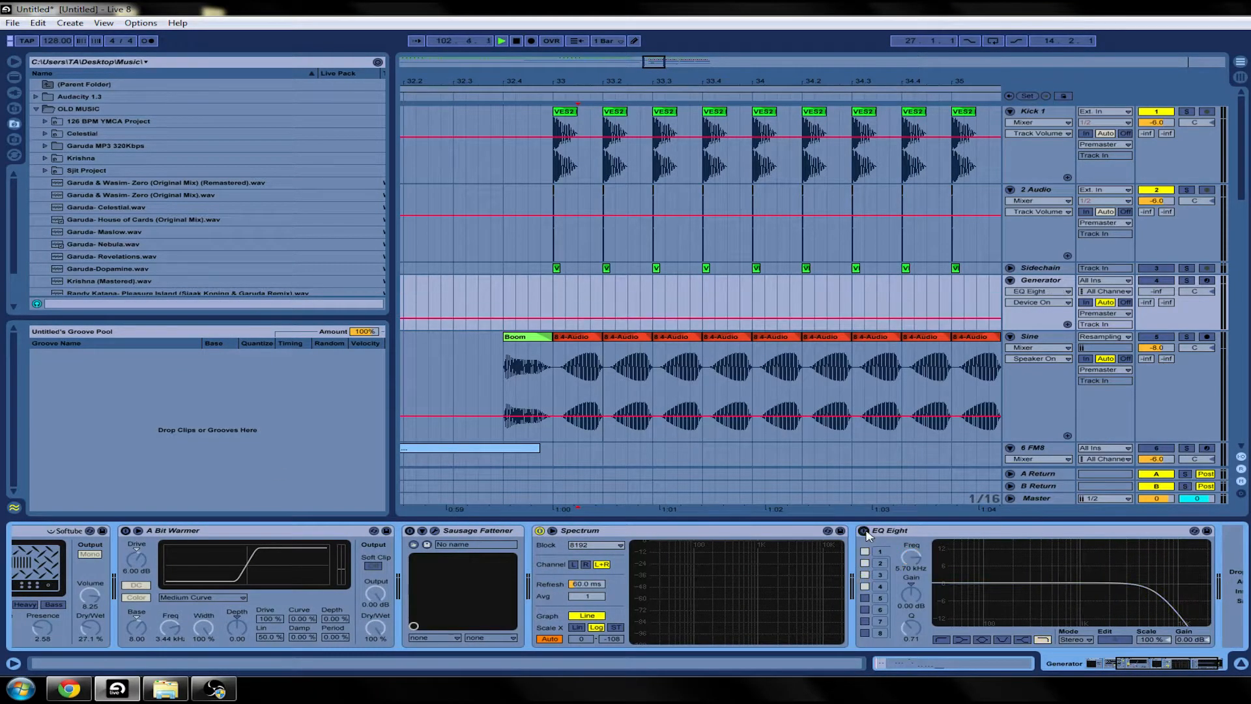
pyautogui.moveTo(1149, 663); pyautogui.dragTo(1110, 662)
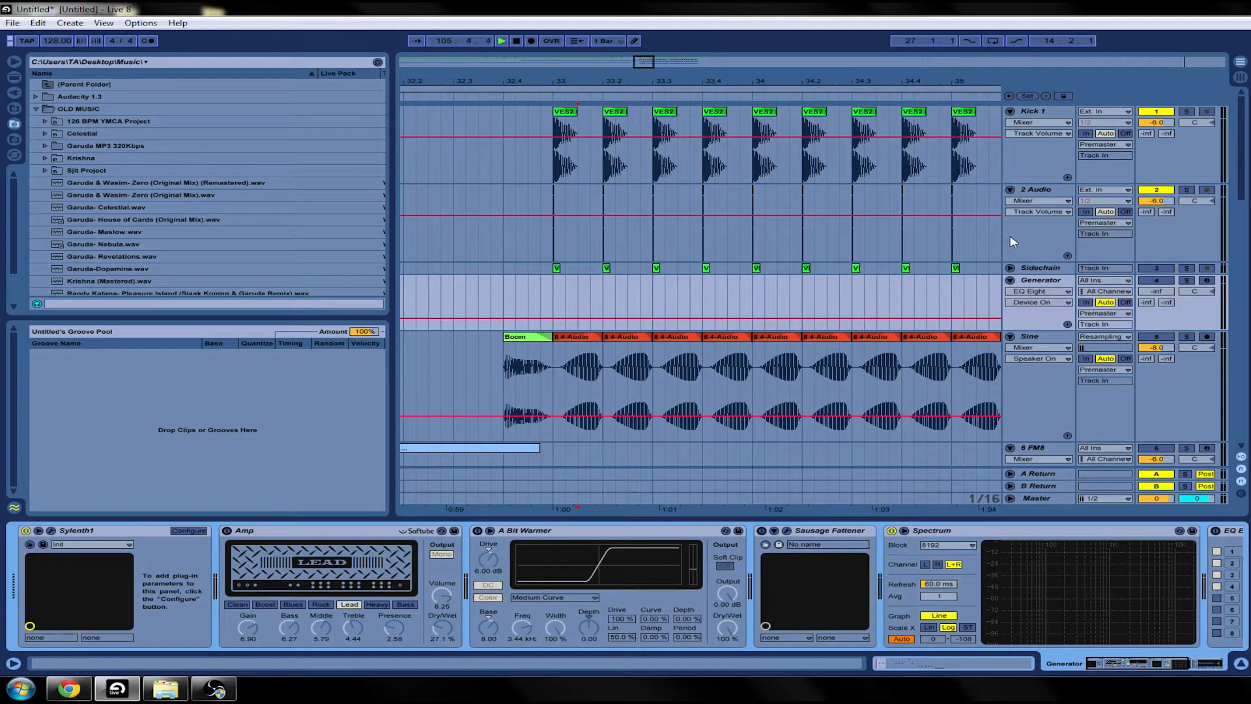
# Audition the Kick 1 and 2 Audio tracks separately by soloing each and playing from bar 33
pyautogui.click(1186, 112)
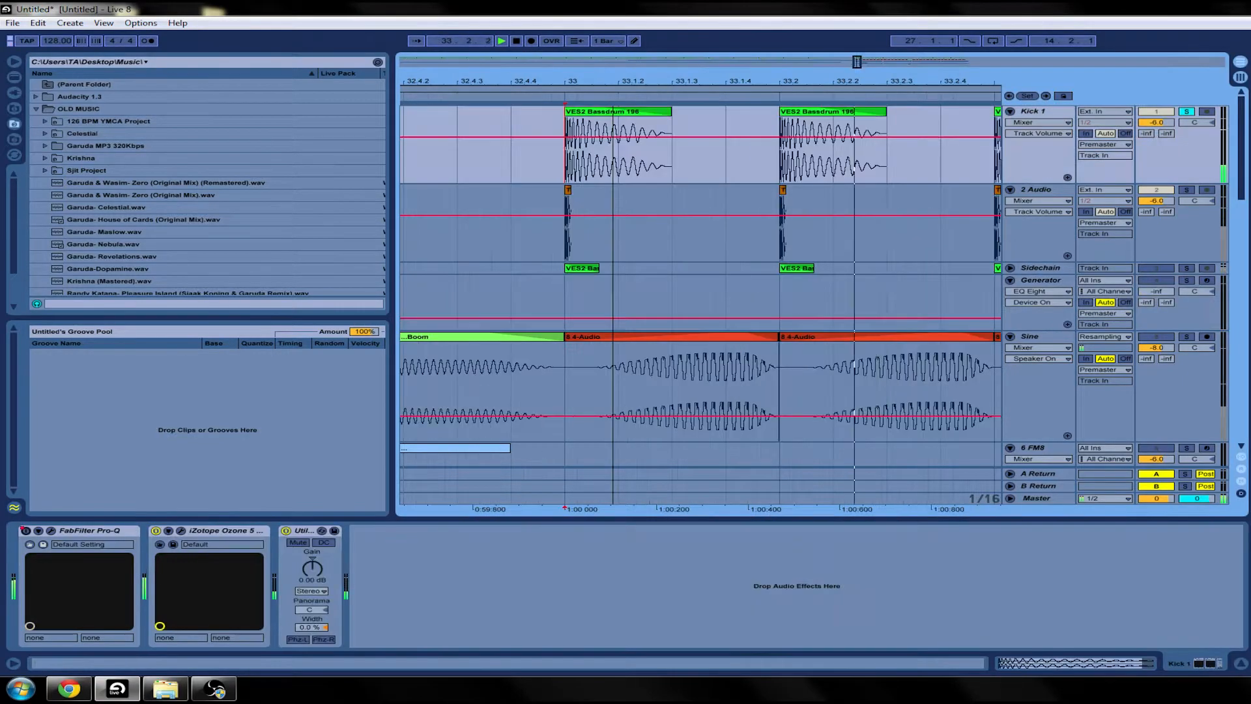
pyautogui.moveTo(622, 82); pyautogui.dragTo(622, 70)
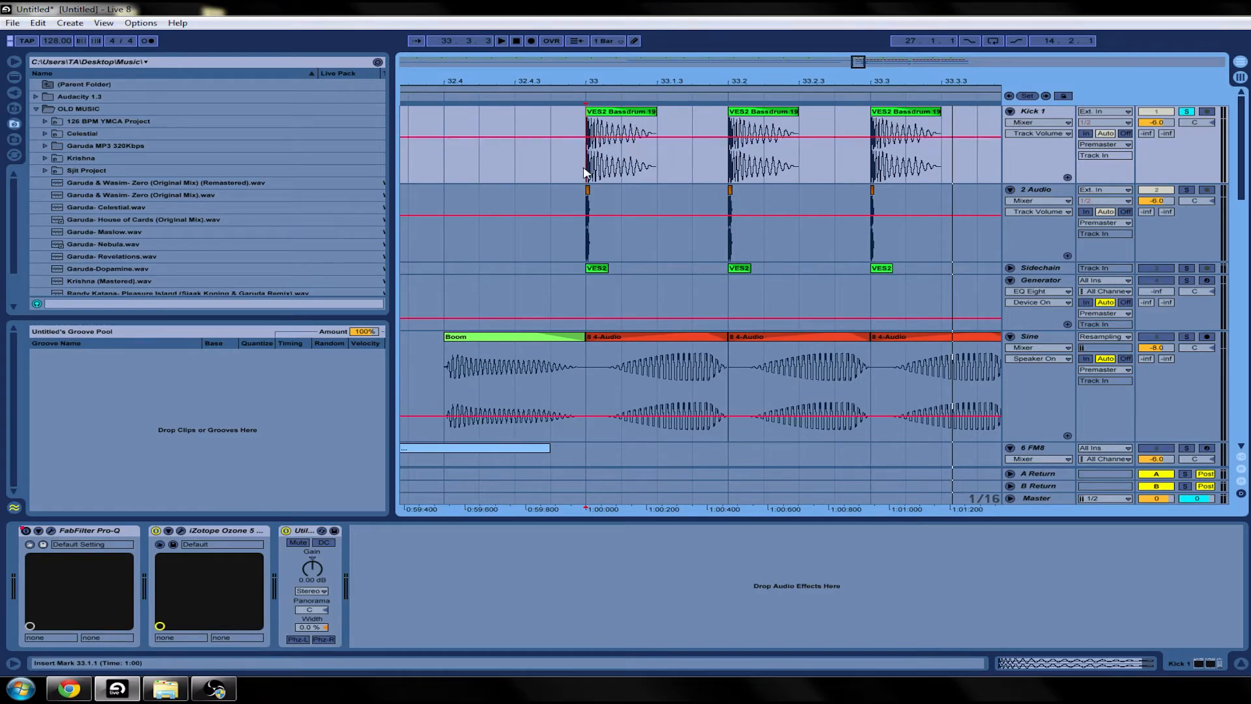
pyautogui.click(1188, 190)
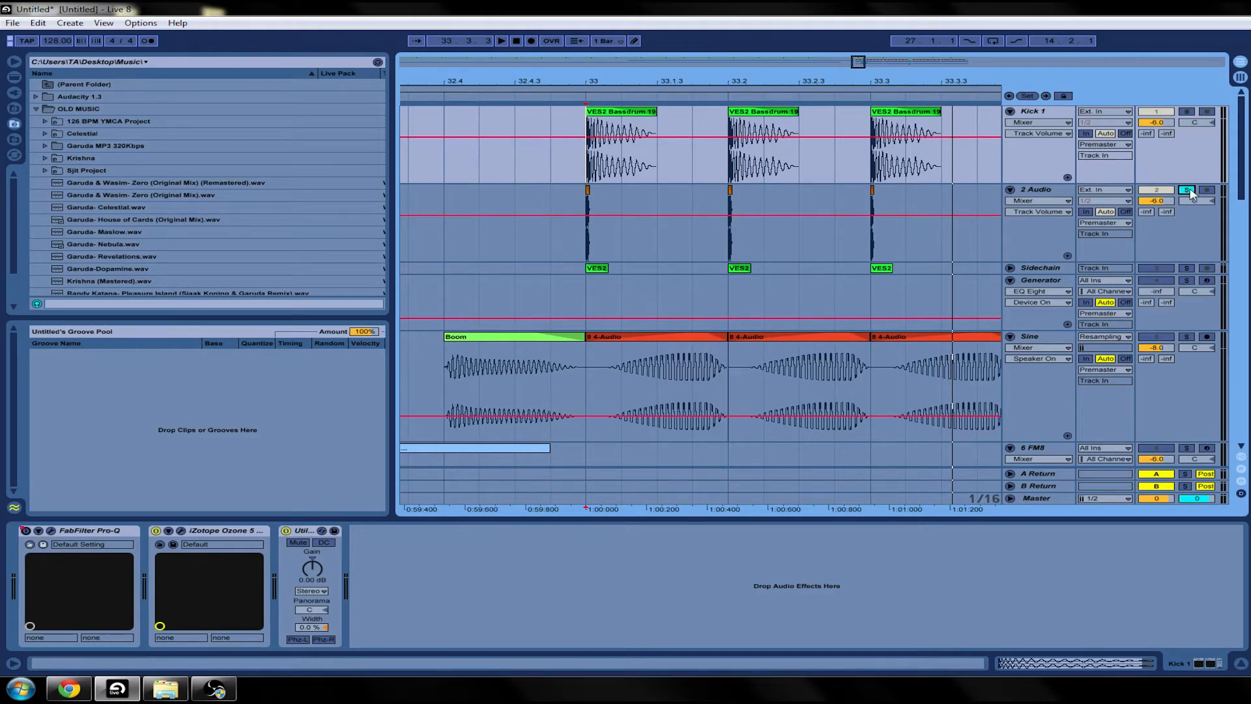
pyautogui.press('space')
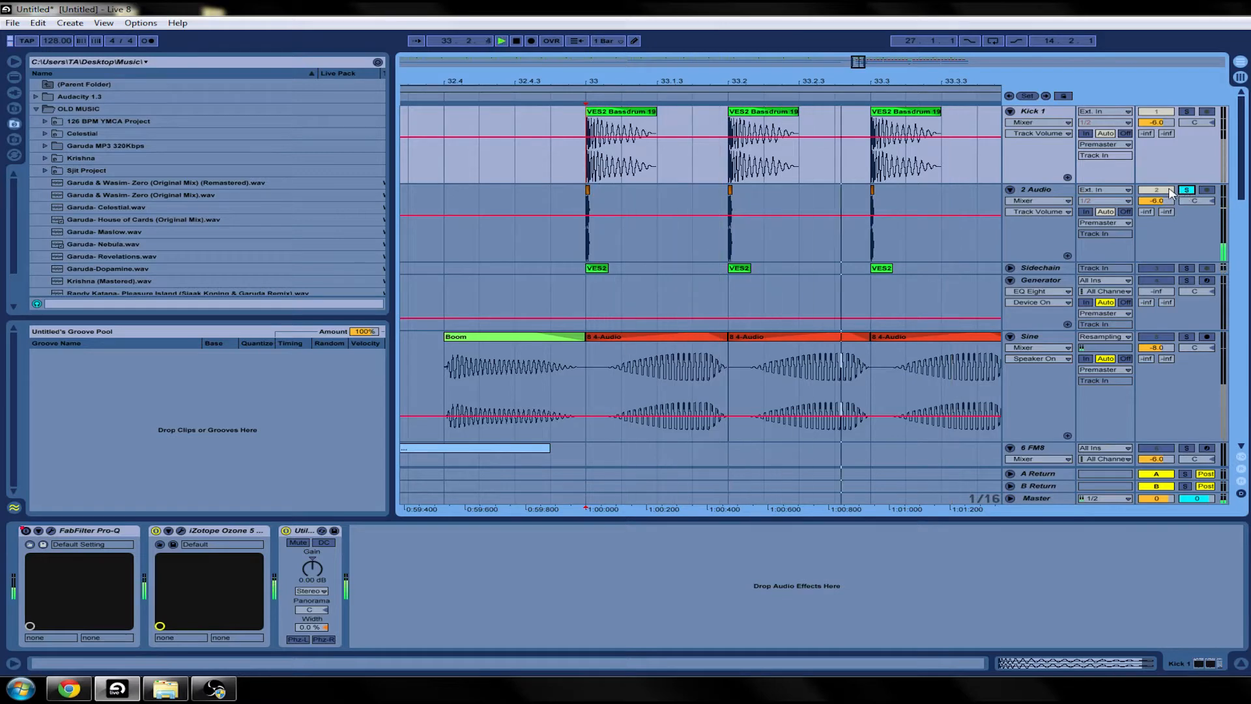
pyautogui.press('space')
# Examine the short 2 Audio clip under the first kick at bar 33, and play Kick 1 and 2 Audio soloed together
pyautogui.scroll(-1, 597, 129)
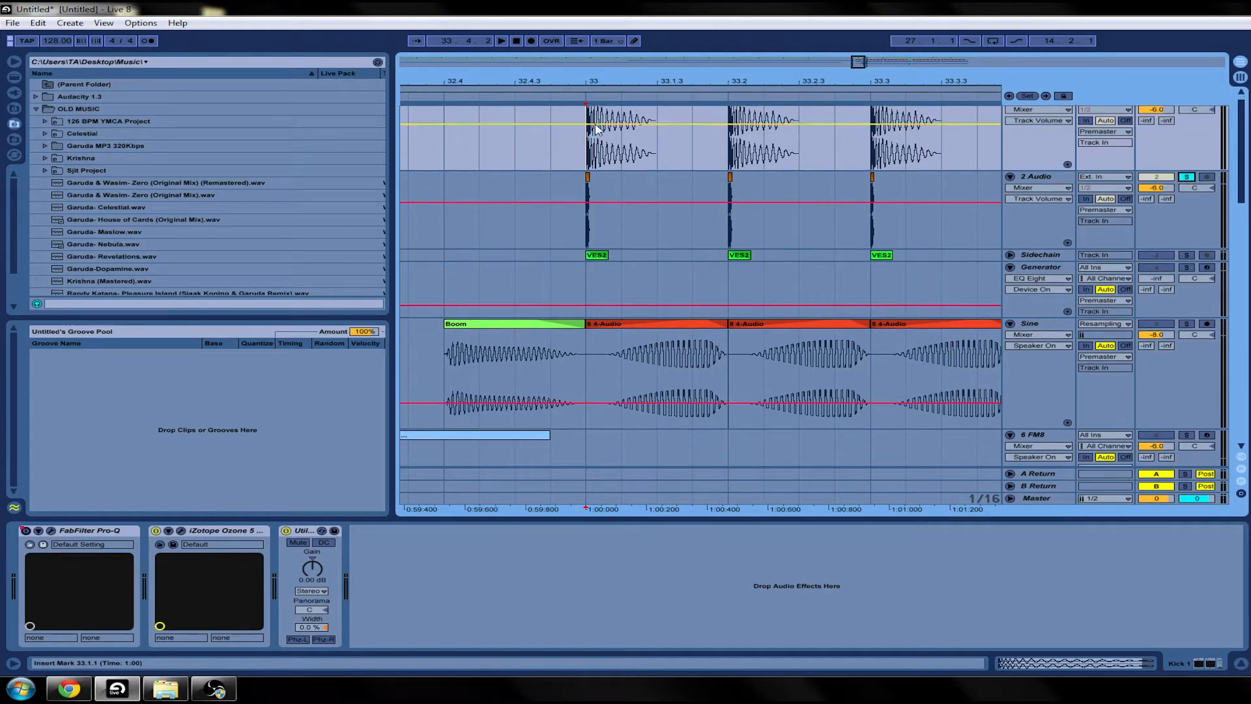
pyautogui.moveTo(585, 81); pyautogui.dragTo(585, 152)
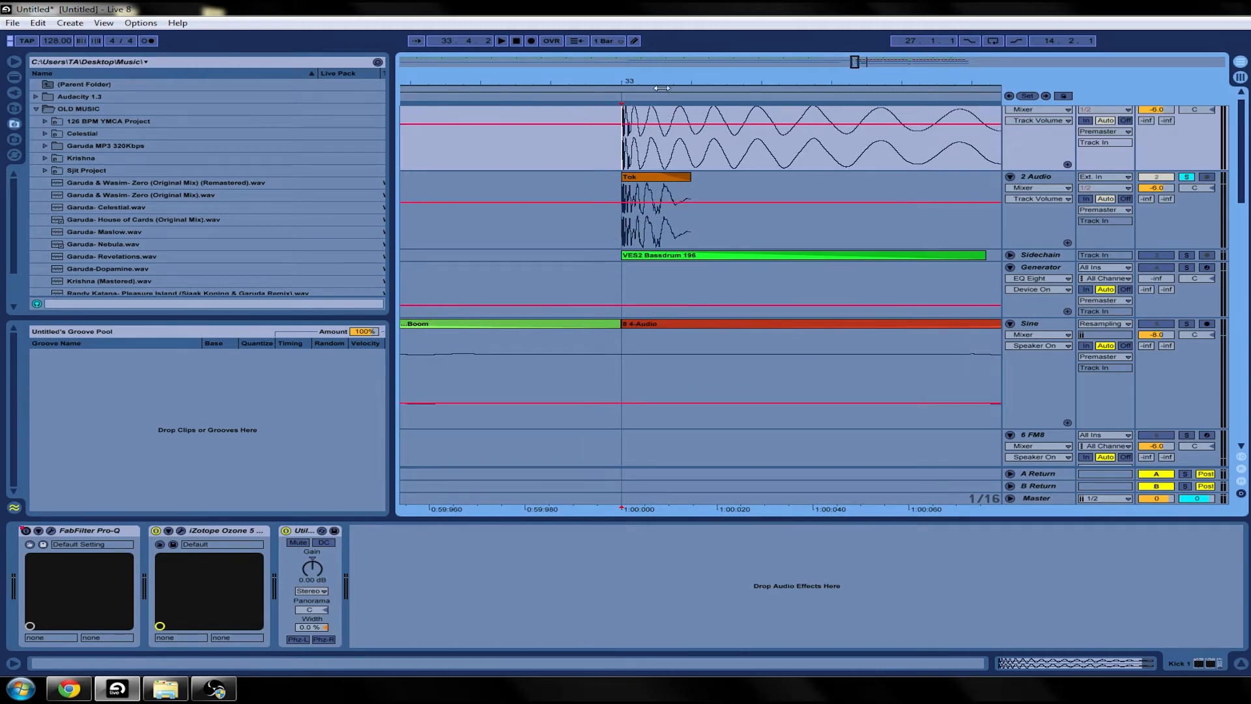
pyautogui.moveTo(662, 88); pyautogui.dragTo(678, 260)
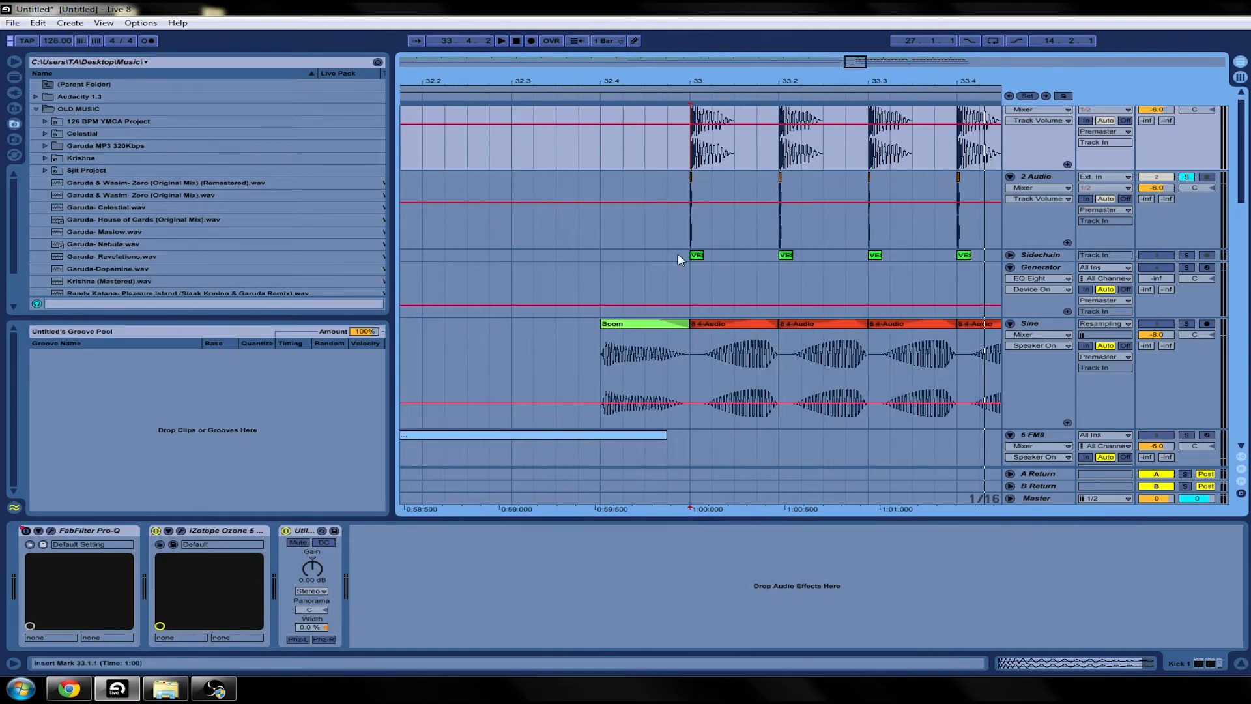
pyautogui.moveTo(682, 81)
pyautogui.mouseDown()
pyautogui.moveTo(682, 156)
pyautogui.moveTo(679, 84)
pyautogui.mouseUp()
pyautogui.scroll(1, 978, 143)
pyautogui.click(1189, 112)
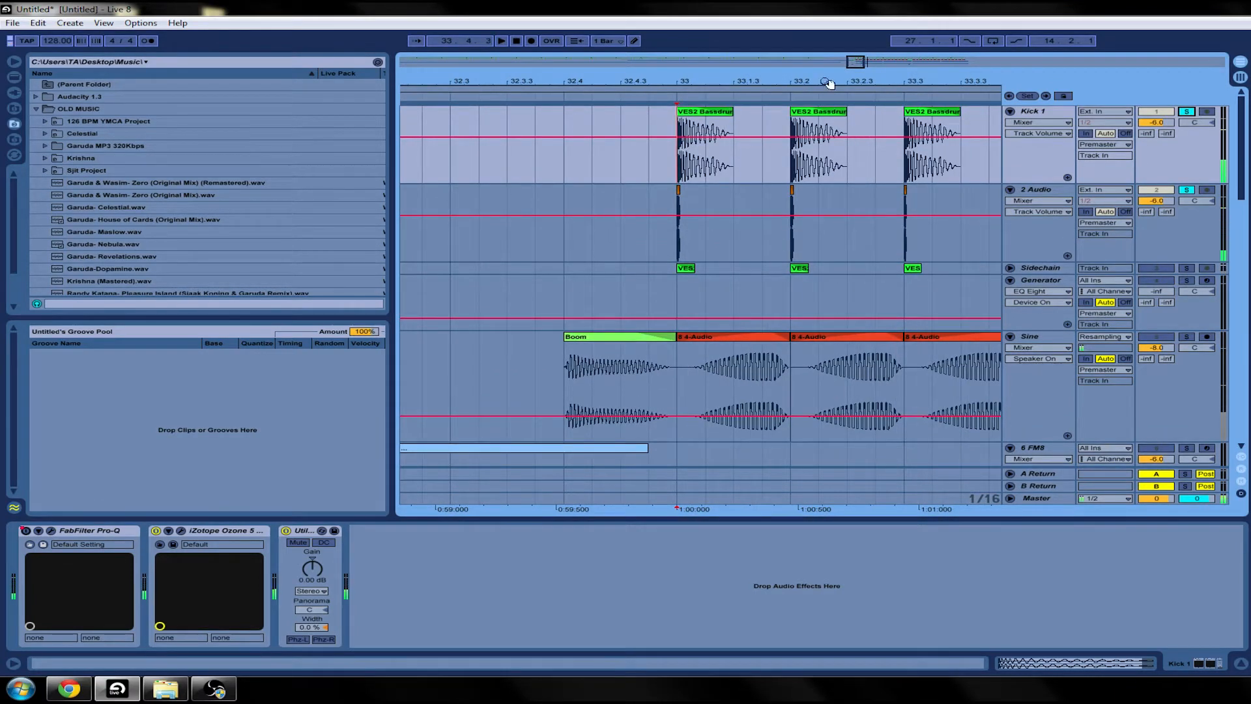
pyautogui.moveTo(697, 79); pyautogui.dragTo(599, 80)
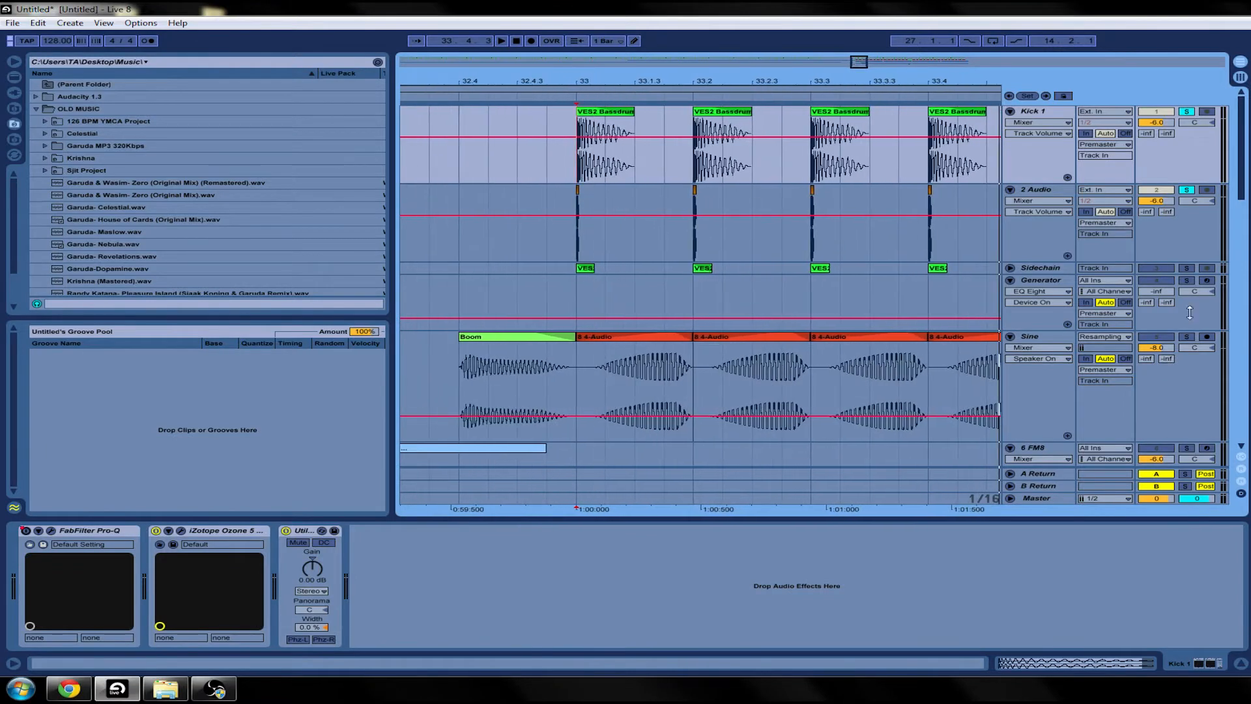
# Solo the Sine track along with both kick layers and play the three from bar 33
pyautogui.click(1187, 336)
pyautogui.click(576, 362)
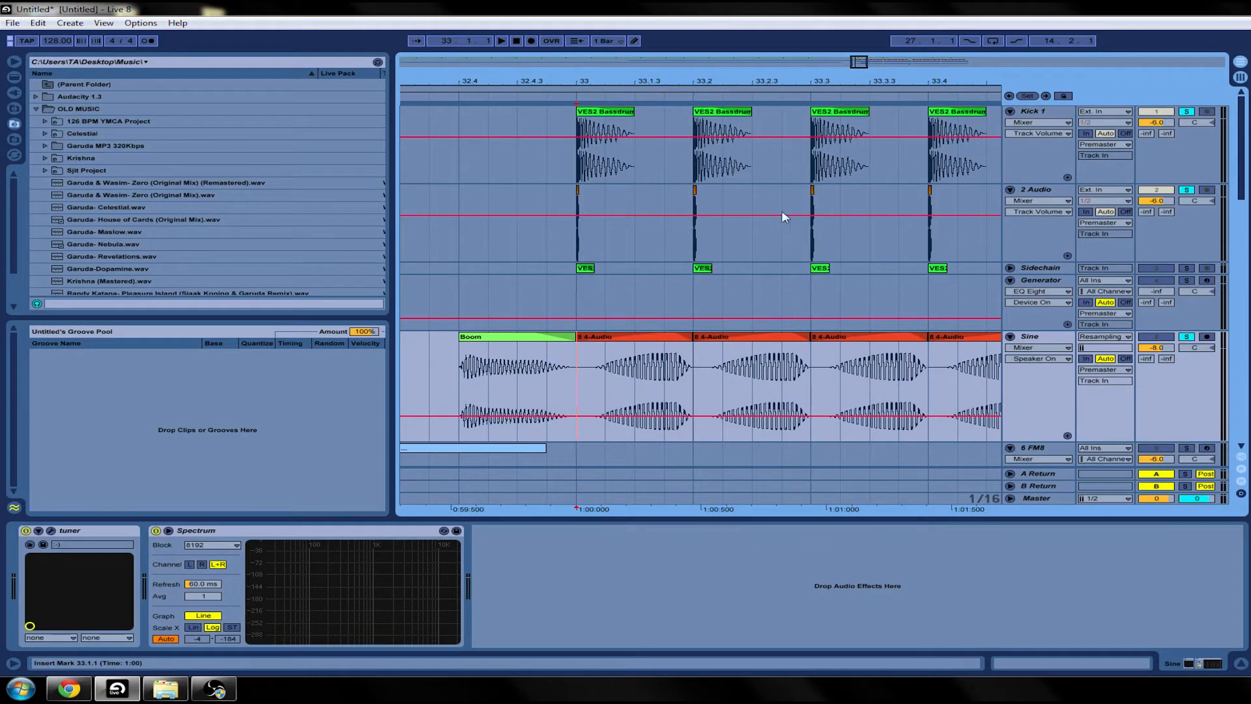
pyautogui.press('space')
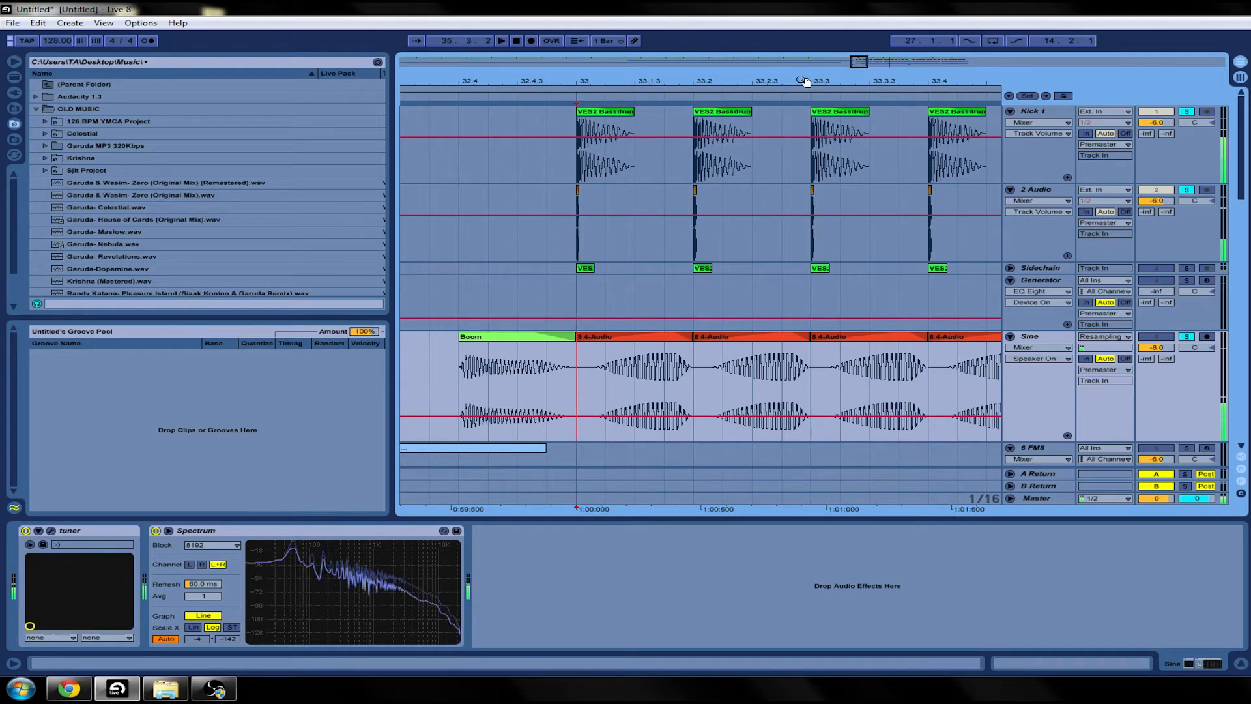
pyautogui.press('space')
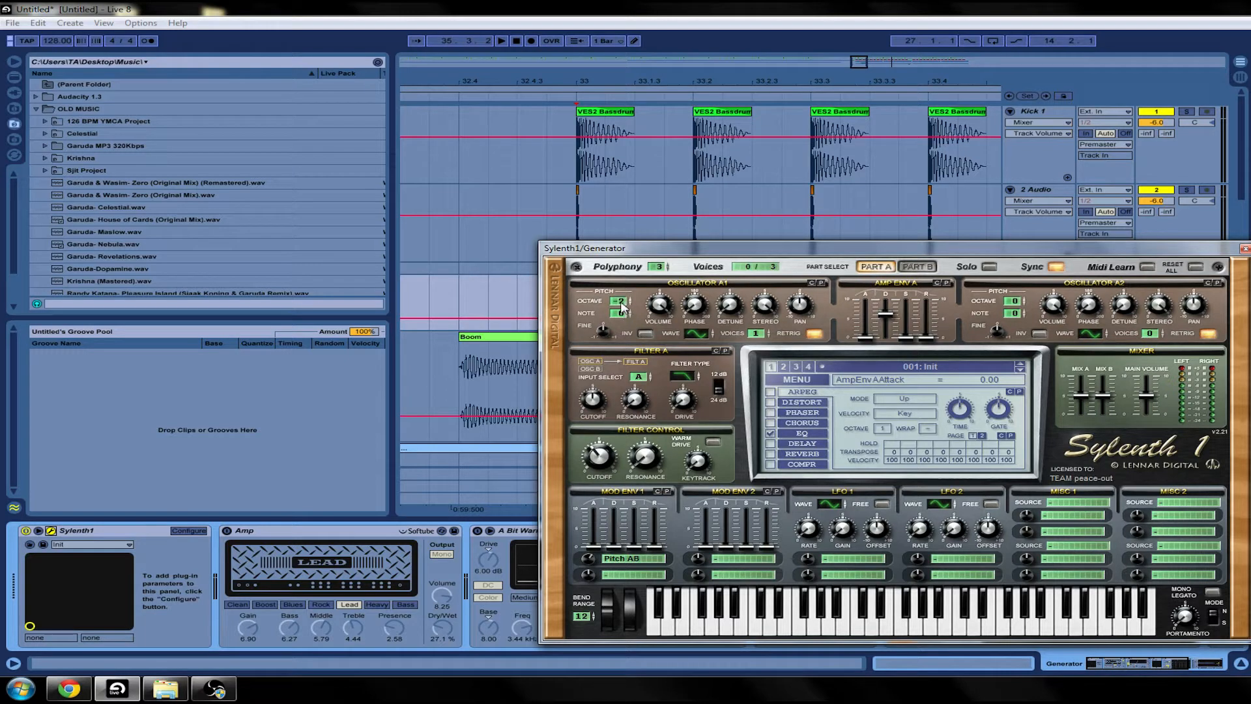
# Check the amp envelope A decay in the Generator track's Sylenth1 and close the plugin window
pyautogui.click(886, 319)
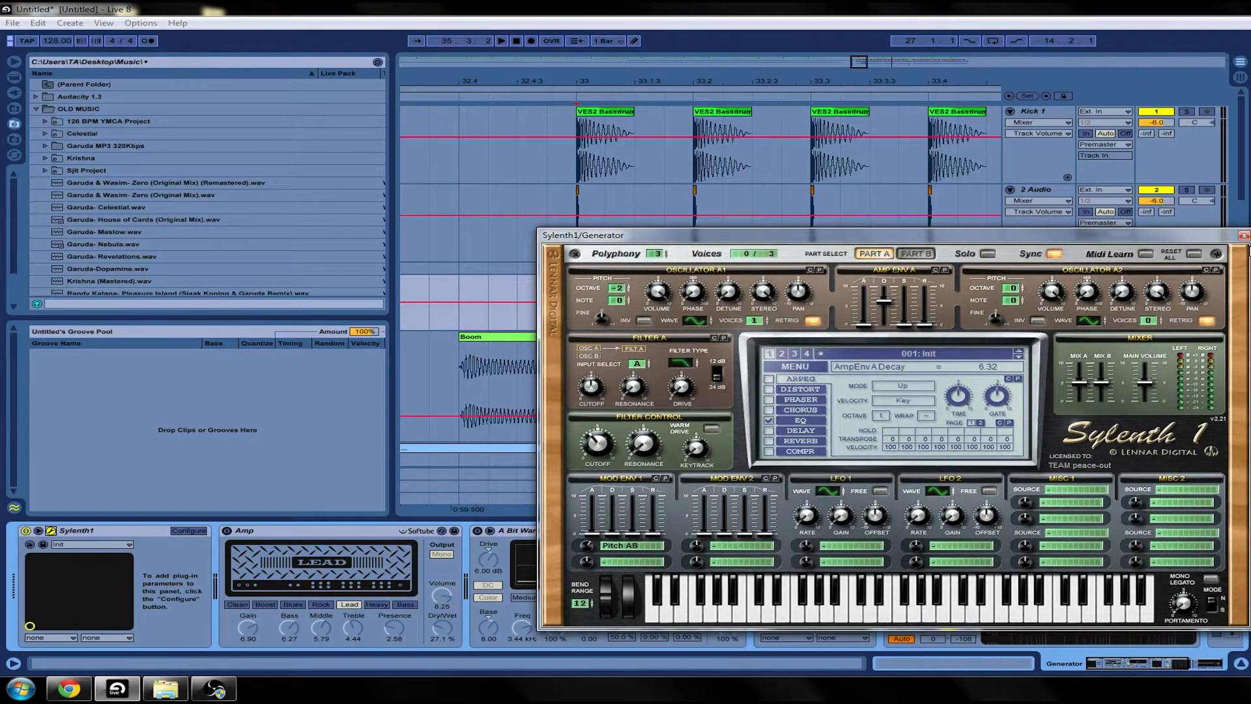
pyautogui.click(1244, 236)
# Bring the Generator track's session MIDI clip into the arrangement at bar 33 and open its notes
pyautogui.press('Tab')
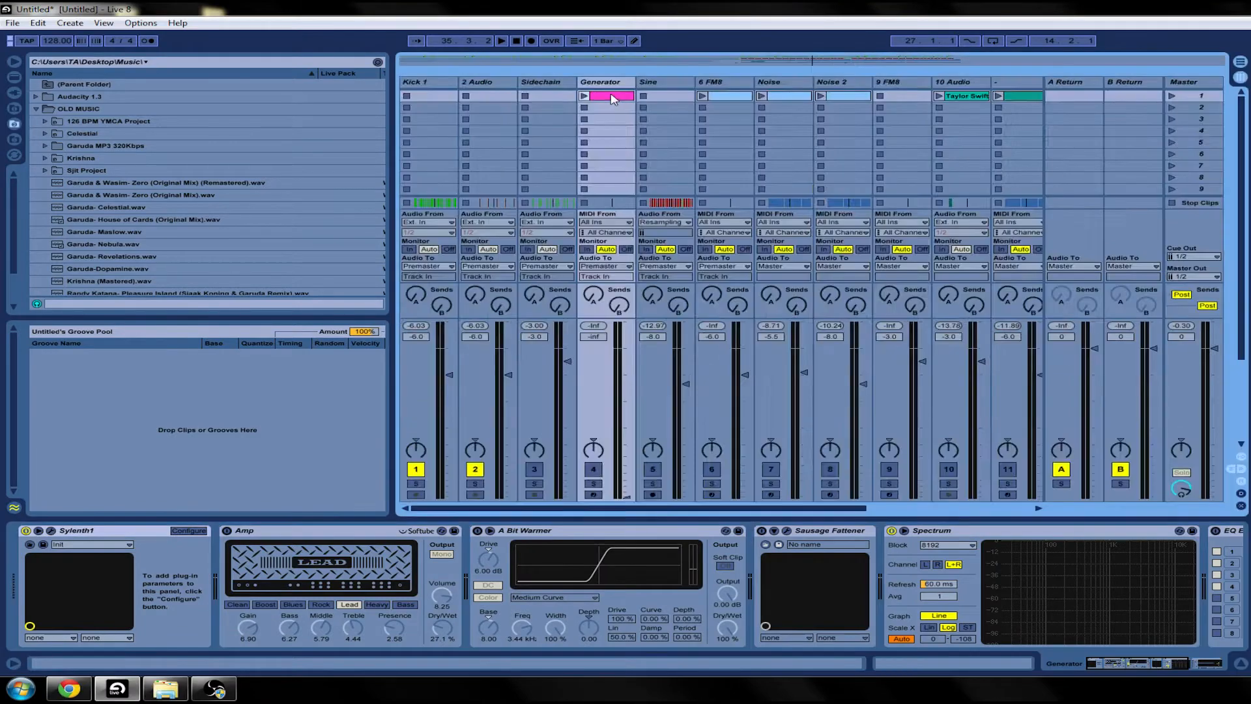
pyautogui.press('Tab')
pyautogui.moveTo(612, 97); pyautogui.dragTo(606, 288)
pyautogui.doubleClick(605, 287)
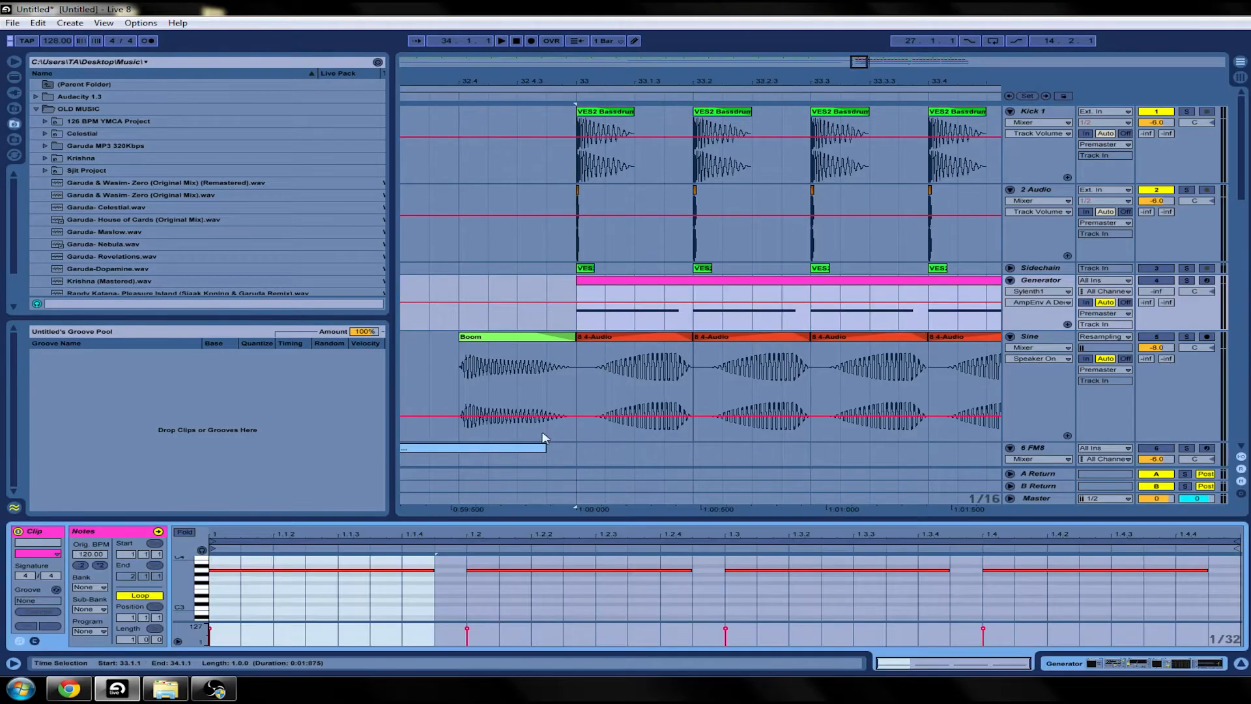
# Transpose all notes in the Generator clip down one octave to A2
pyautogui.hotkey('ctrl', 'a')
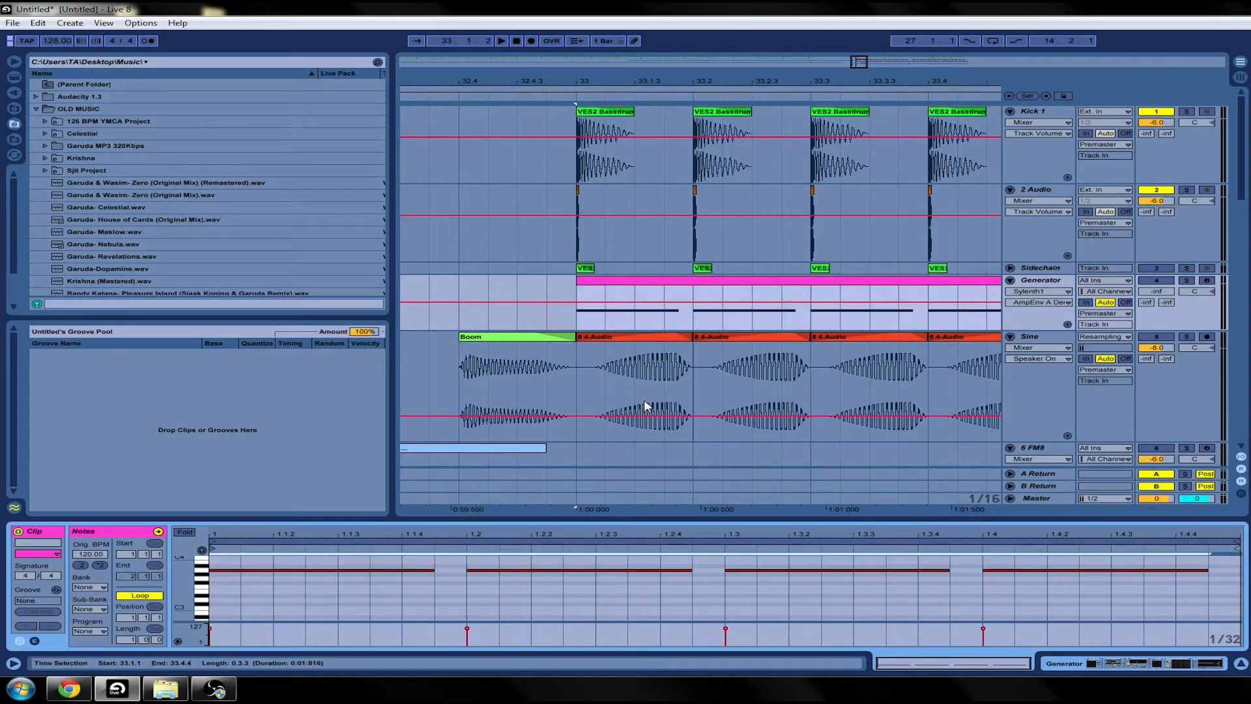
pyautogui.hotkey('shift', 'Down')
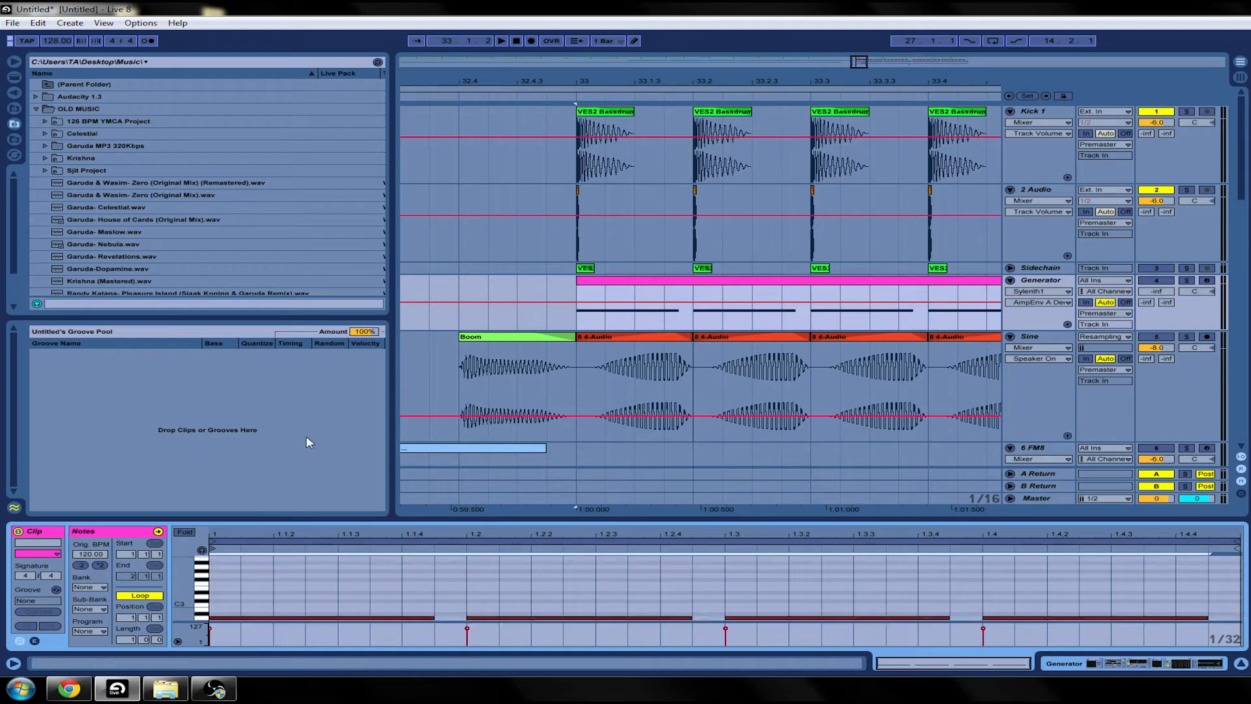
pyautogui.scroll(-3, 441, 574)
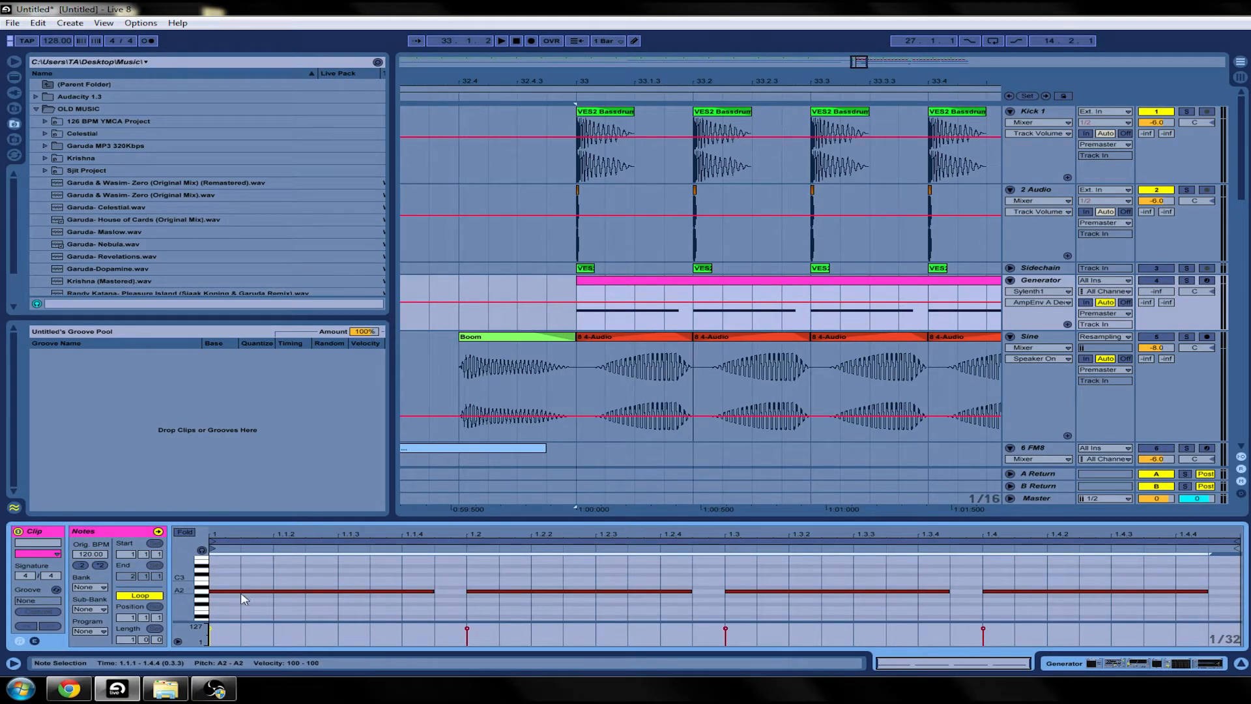
pyautogui.click(202, 596)
pyautogui.moveTo(433, 591)
pyautogui.mouseDown()
pyautogui.moveTo(456, 593)
pyautogui.moveTo(439, 587)
pyautogui.mouseUp()
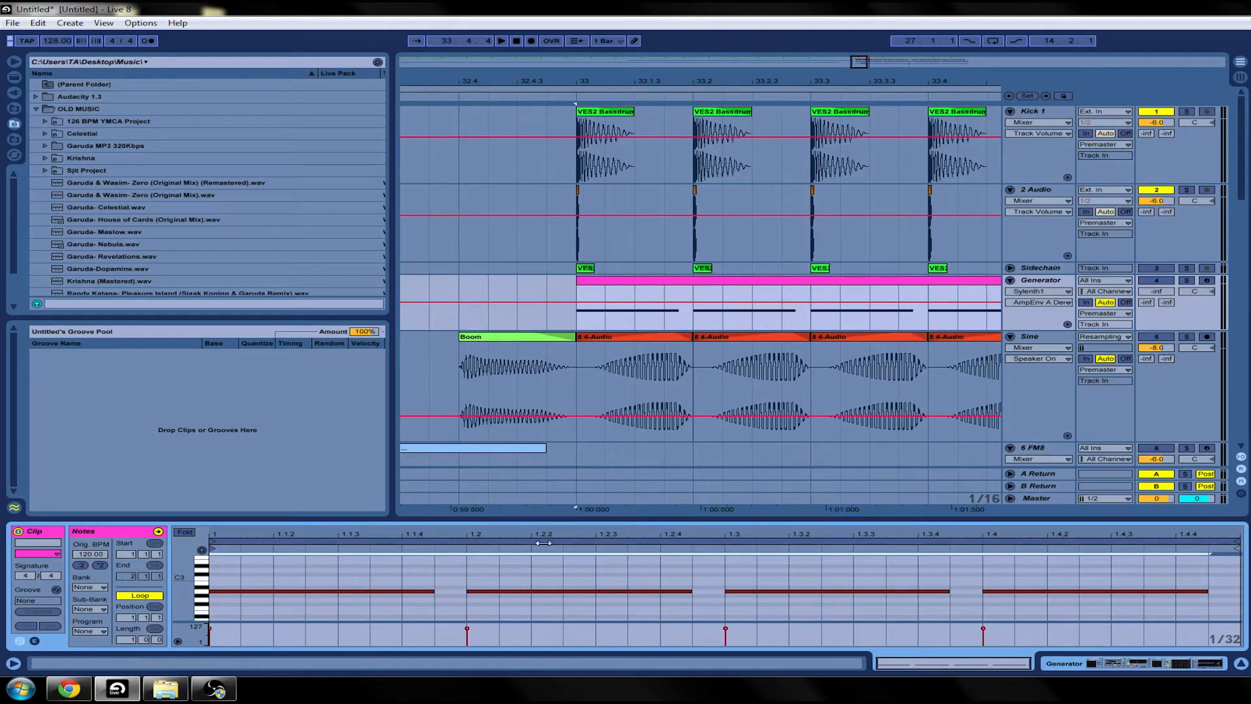
# Unmute the Generator track and mute the 2 Audio and Kick 1 tracks
pyautogui.click(582, 324)
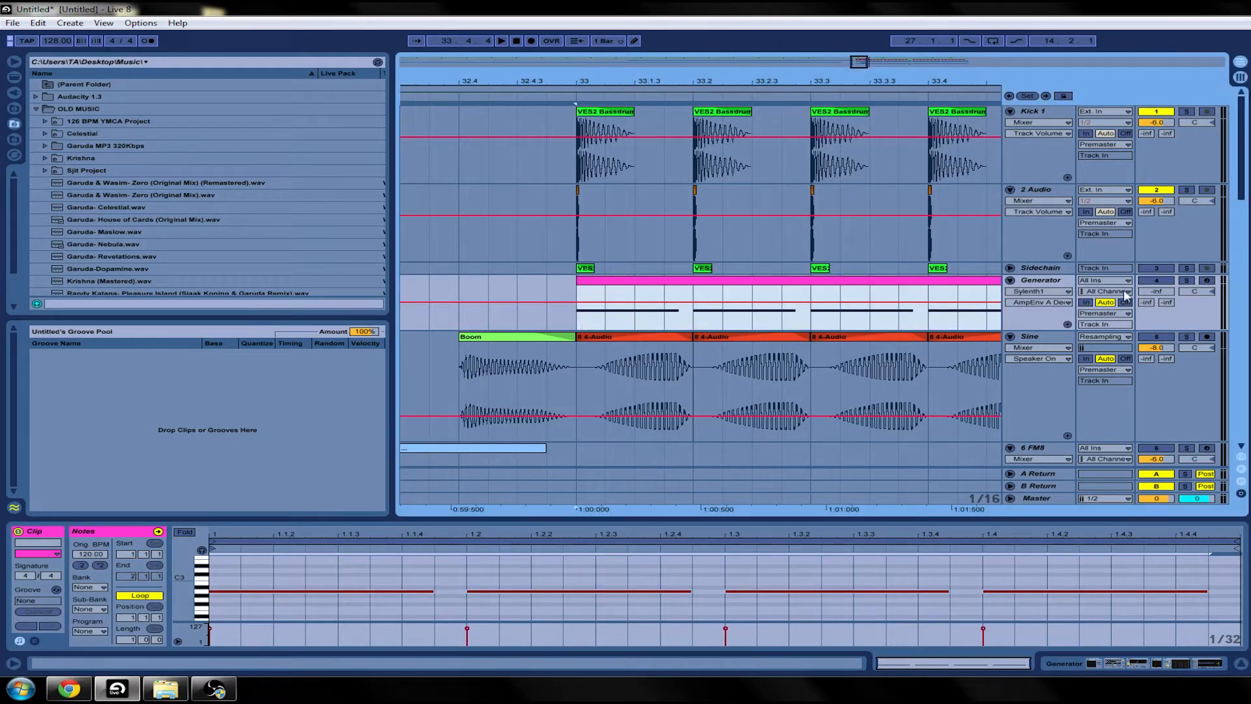
pyautogui.click(1068, 281)
pyautogui.click(1154, 283)
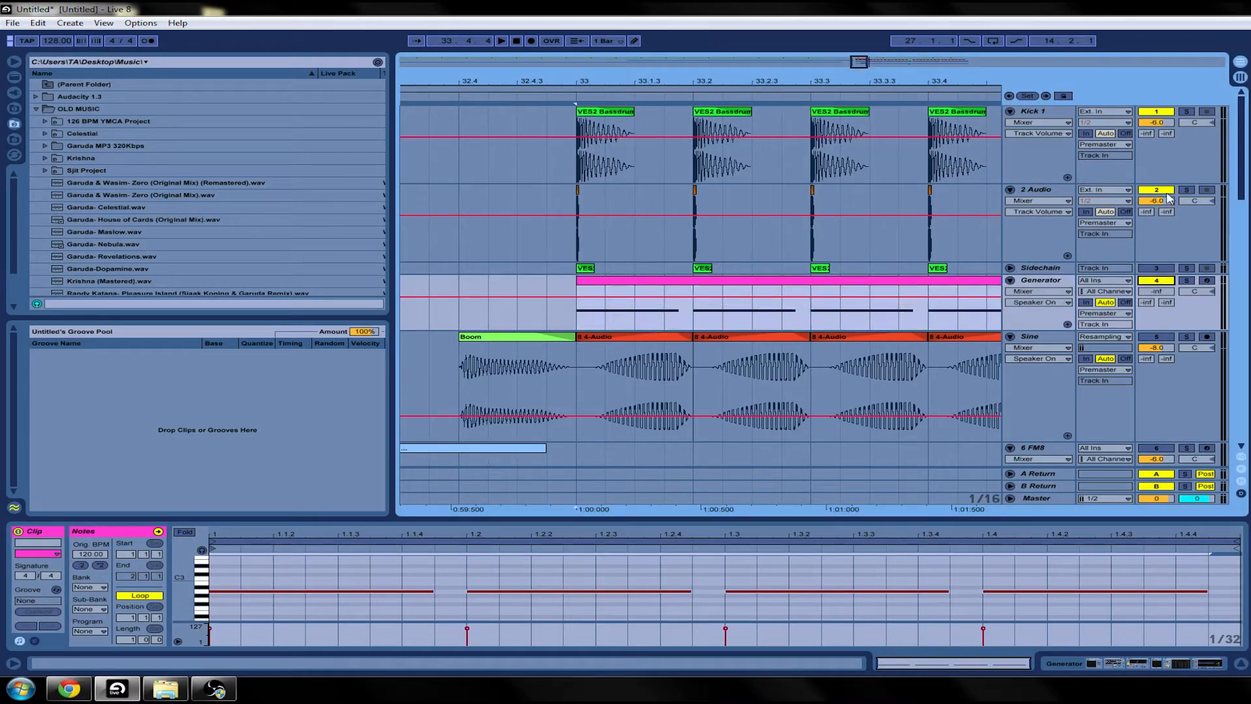
pyautogui.click(1155, 191)
pyautogui.click(1158, 112)
# Solo the Generator track with bar 33 looped and set its track volume to -6.0 dB
pyautogui.click(1187, 281)
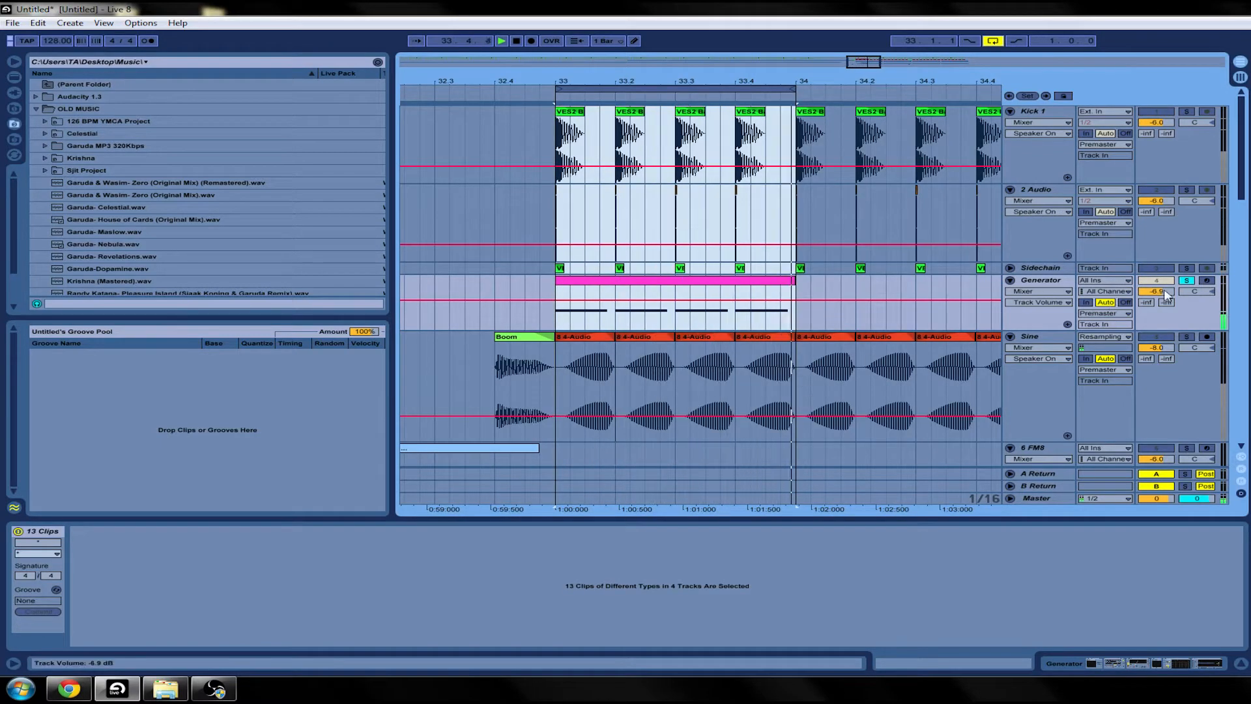
pyautogui.moveTo(1164, 292); pyautogui.dragTo(1164, 286)
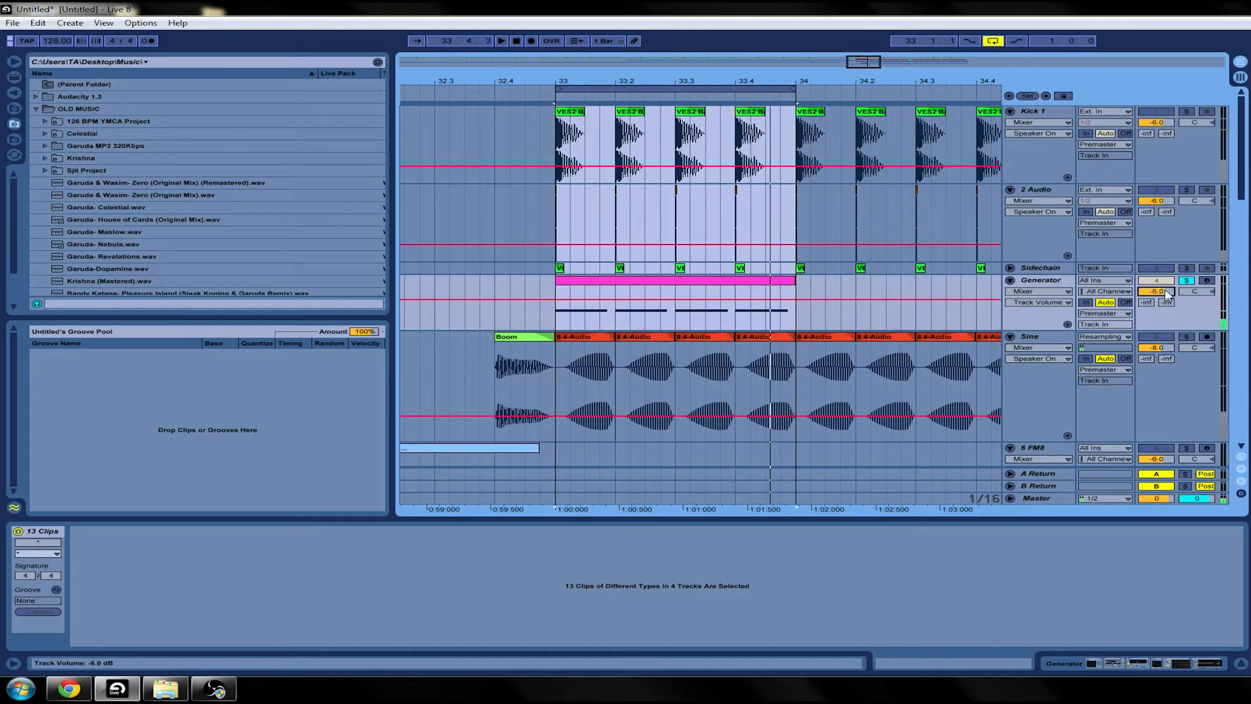
# Display the Generator track's devices and turn on the Amp, auditioning the loop with and without it
pyautogui.click(1021, 319)
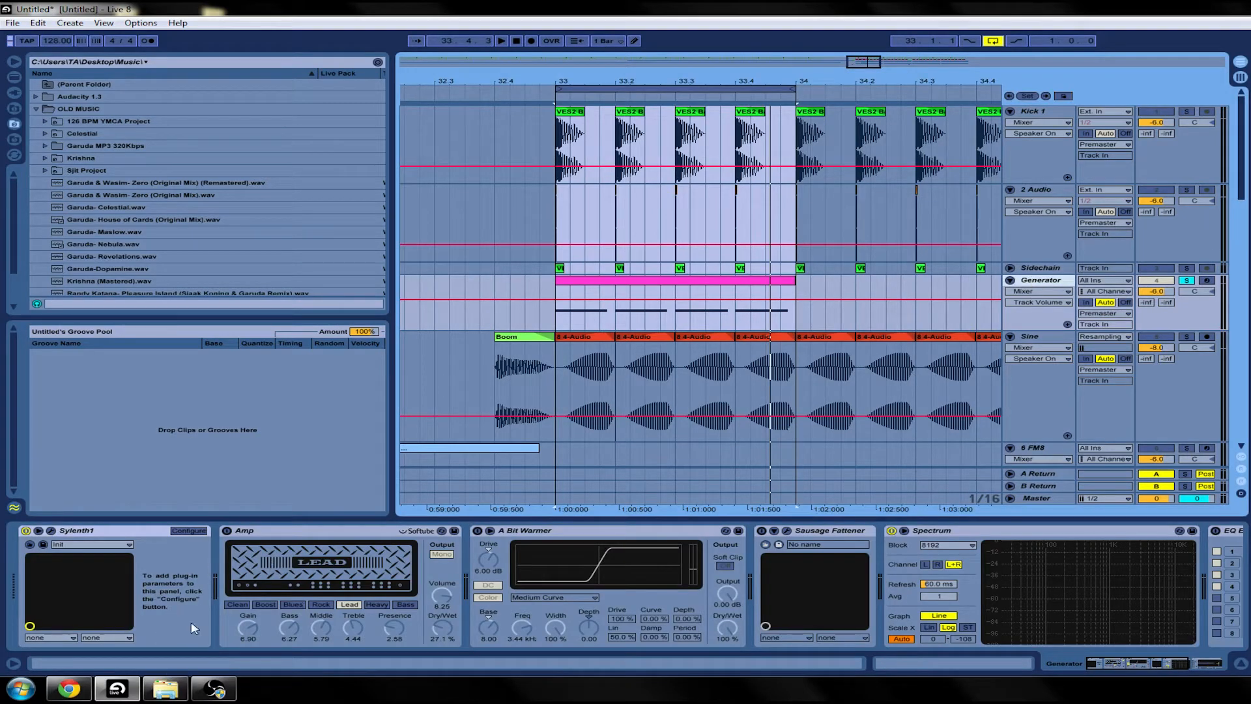
pyautogui.press('space')
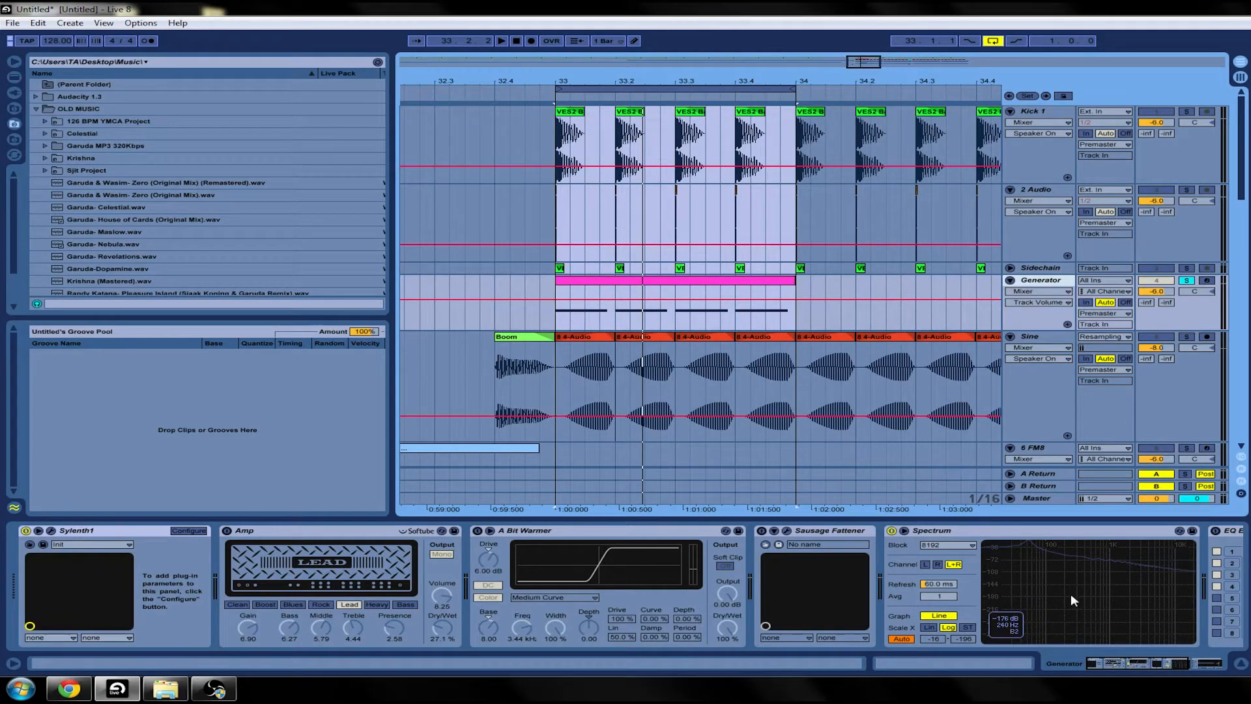
pyautogui.click(235, 540)
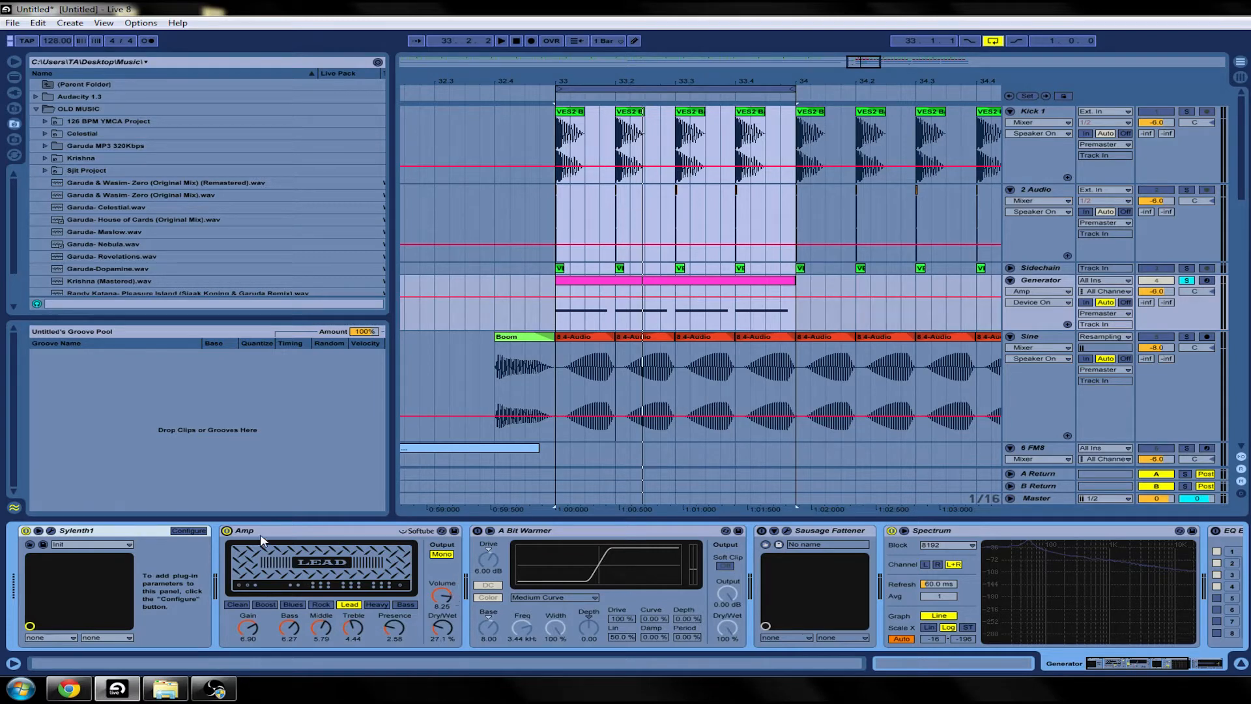
pyautogui.click(227, 531)
pyautogui.press('space')
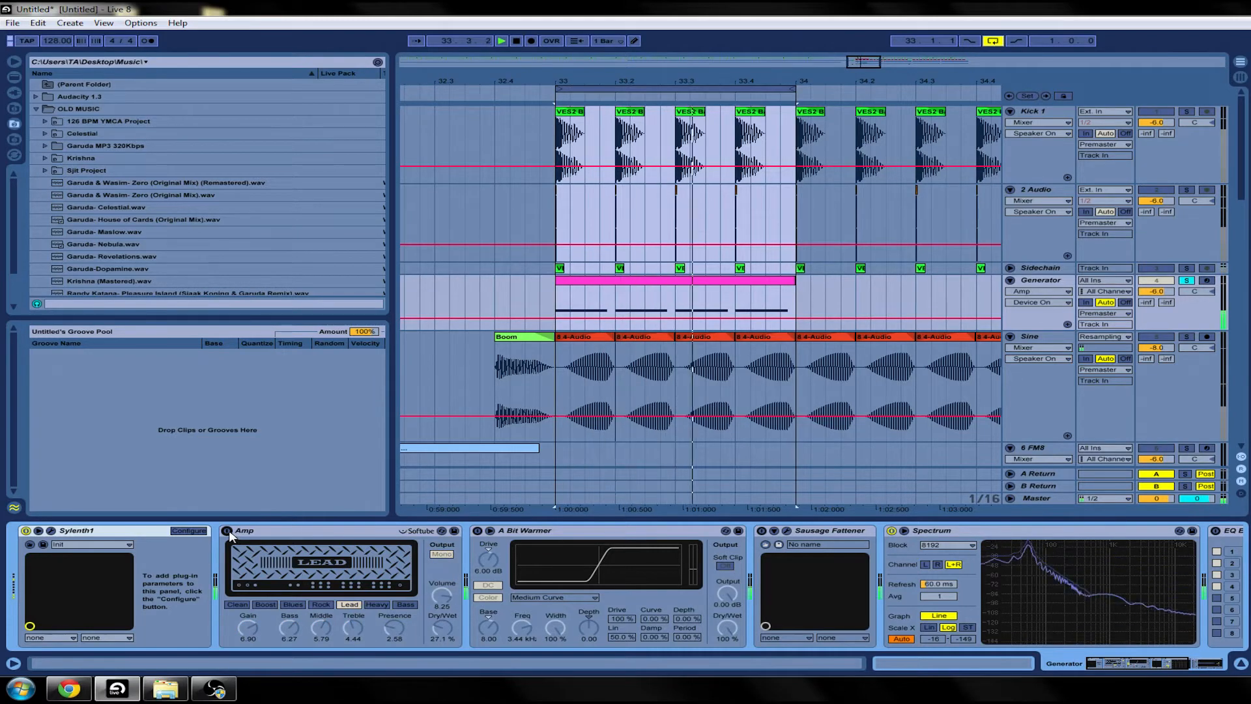
pyautogui.click(227, 532)
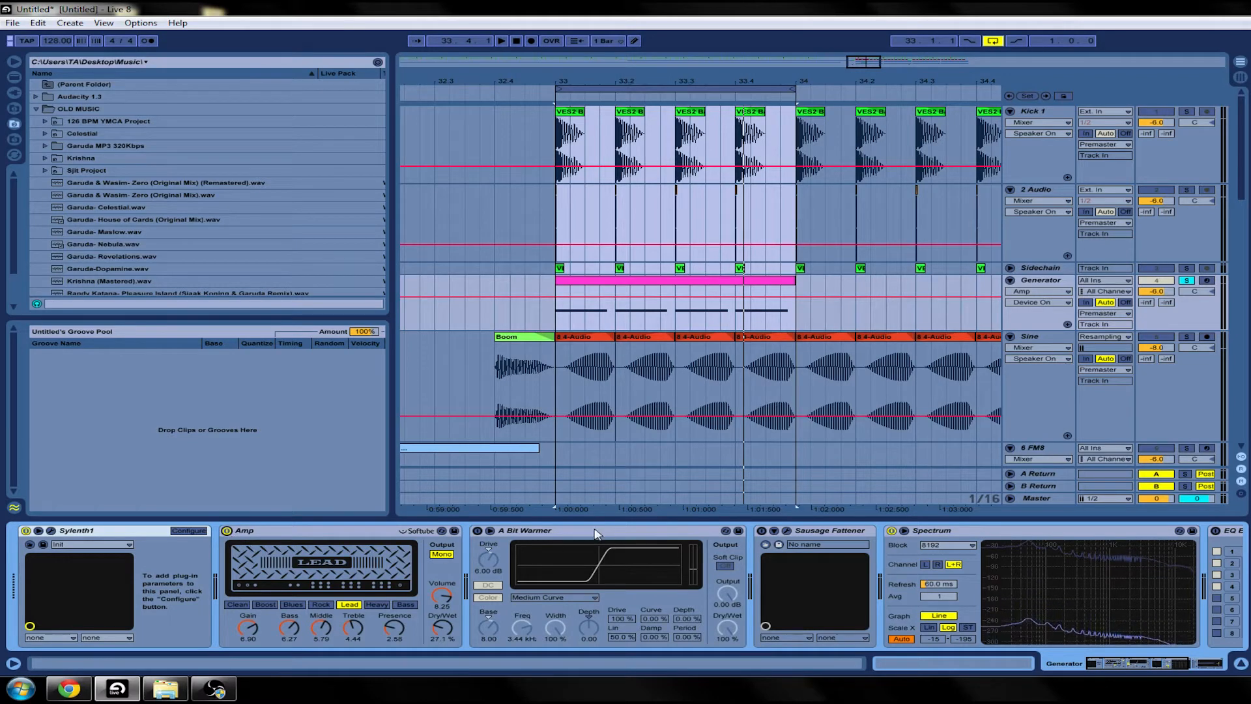
pyautogui.press('space')
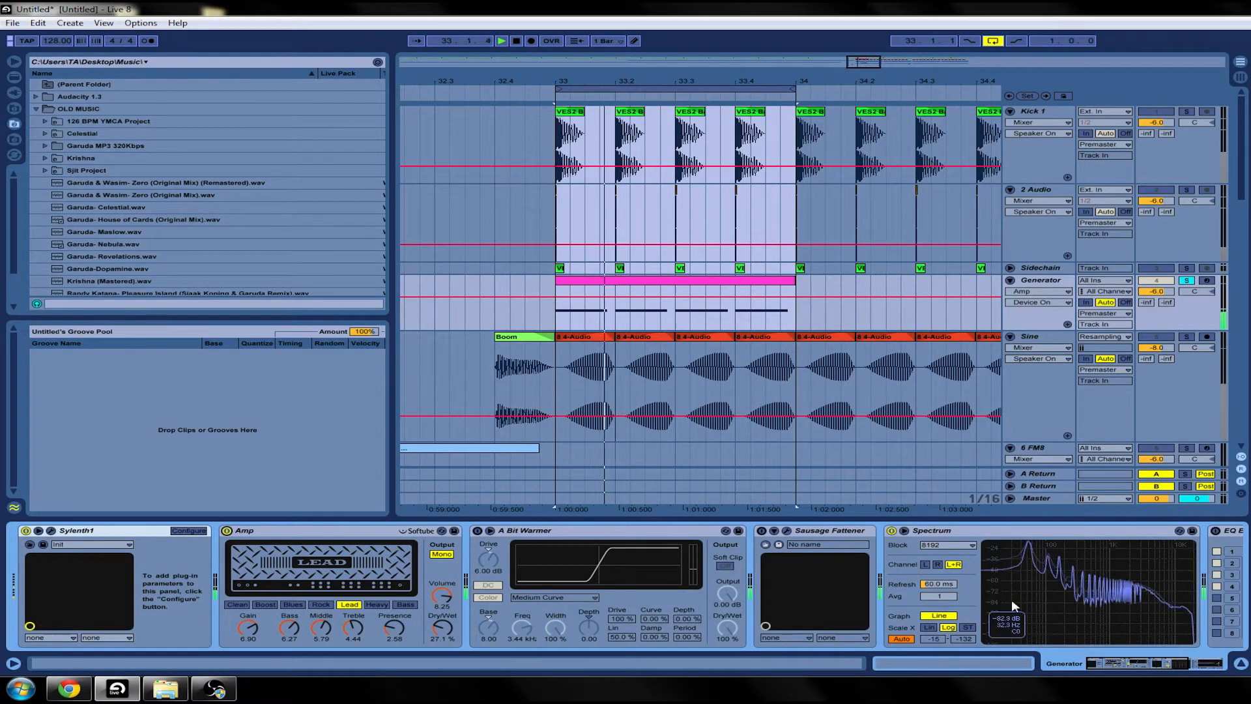
pyautogui.press('space')
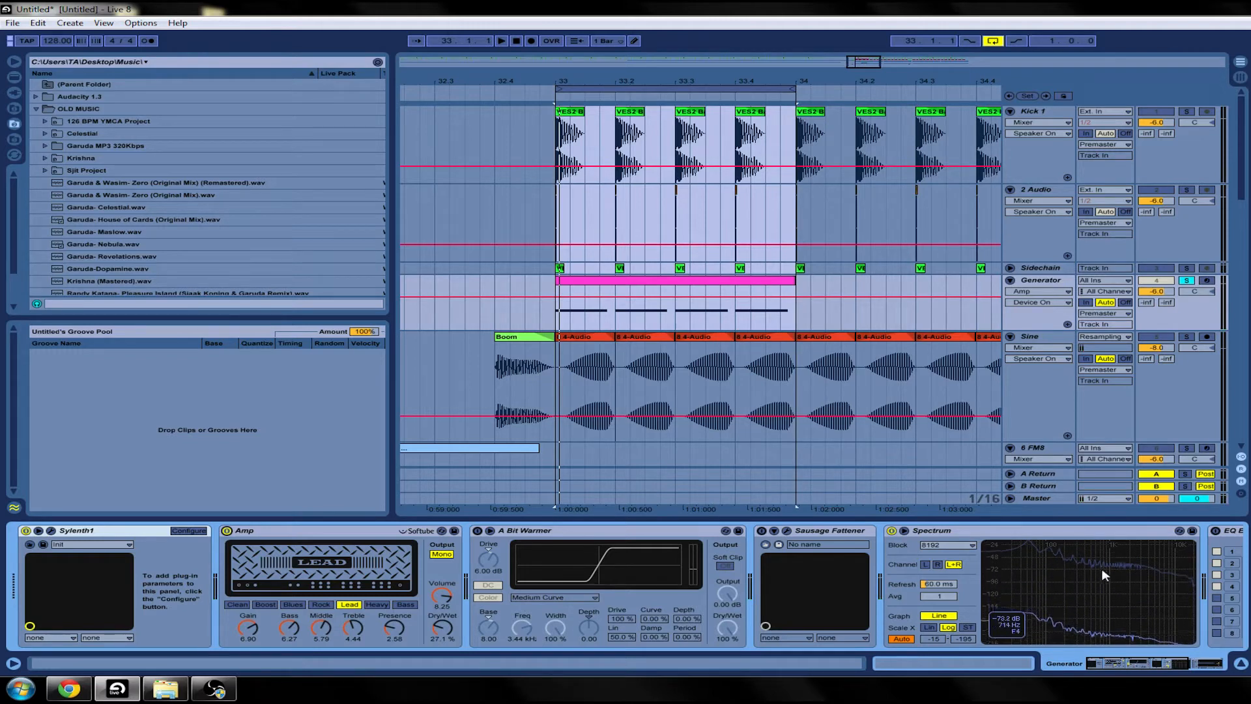
# Turn on A Bit Warmer after comparing the loop without it, and lower the Generator track volume to -9.0 dB
pyautogui.click(477, 531)
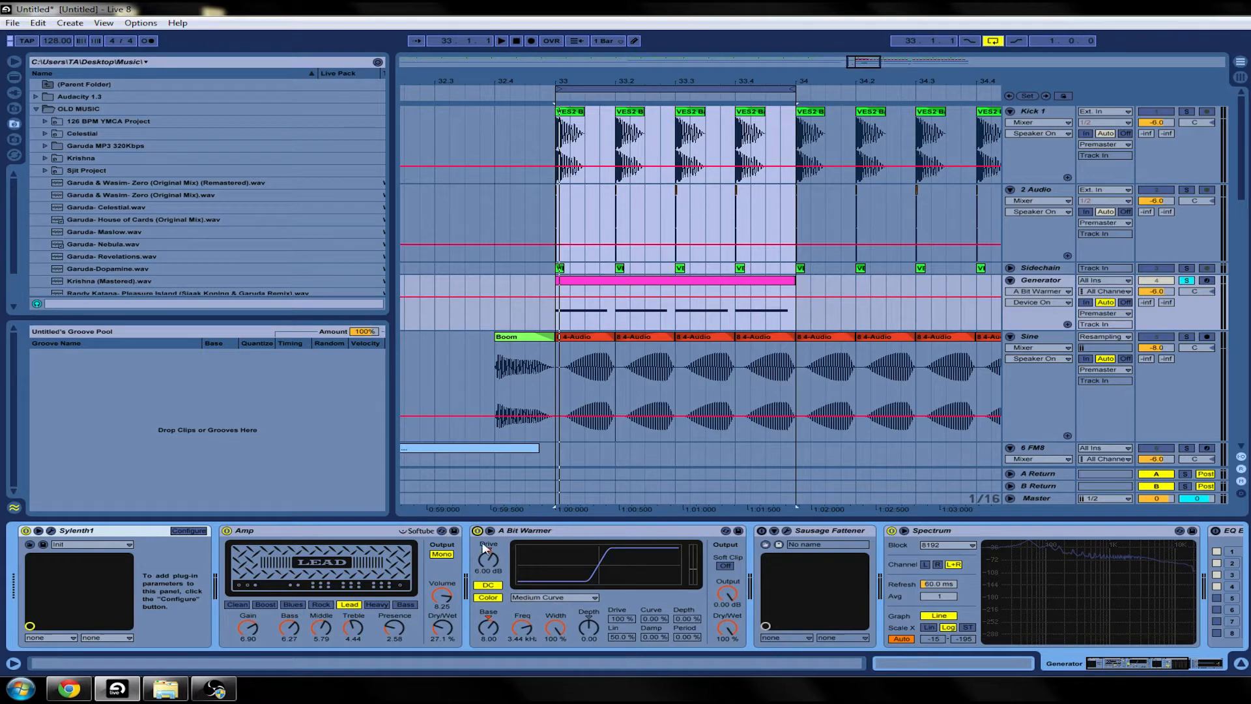
pyautogui.click(478, 531)
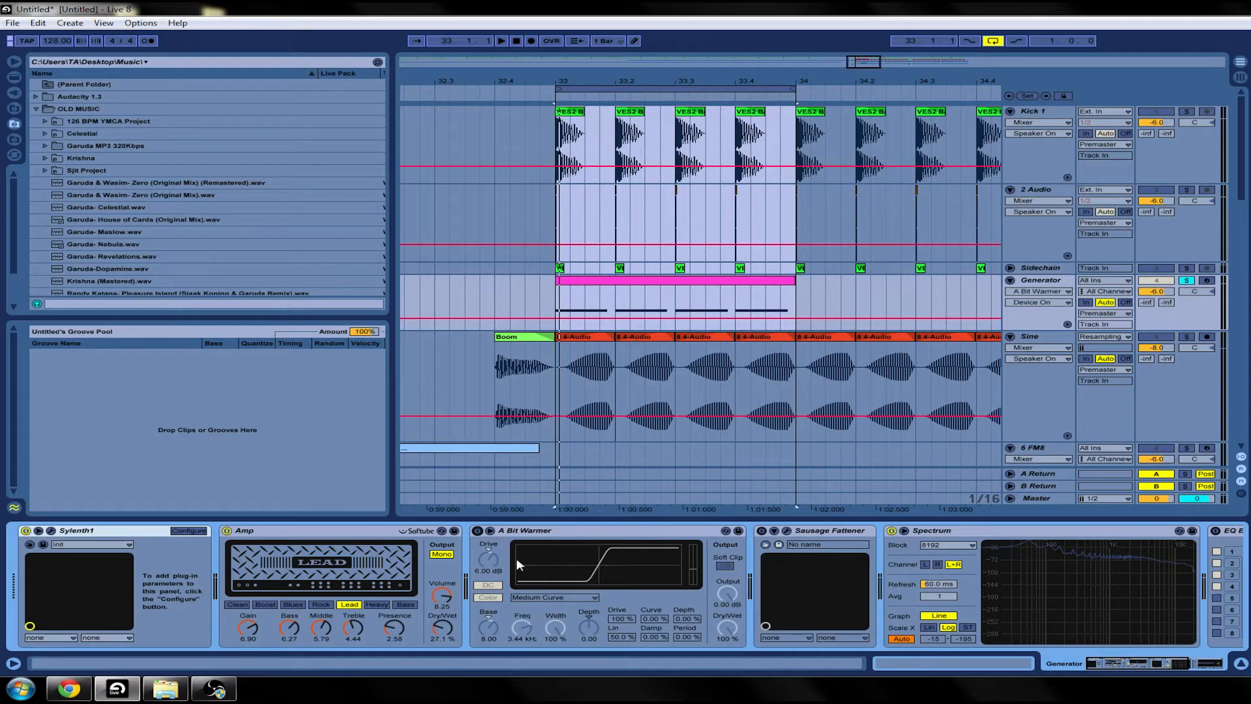
pyautogui.click(479, 531)
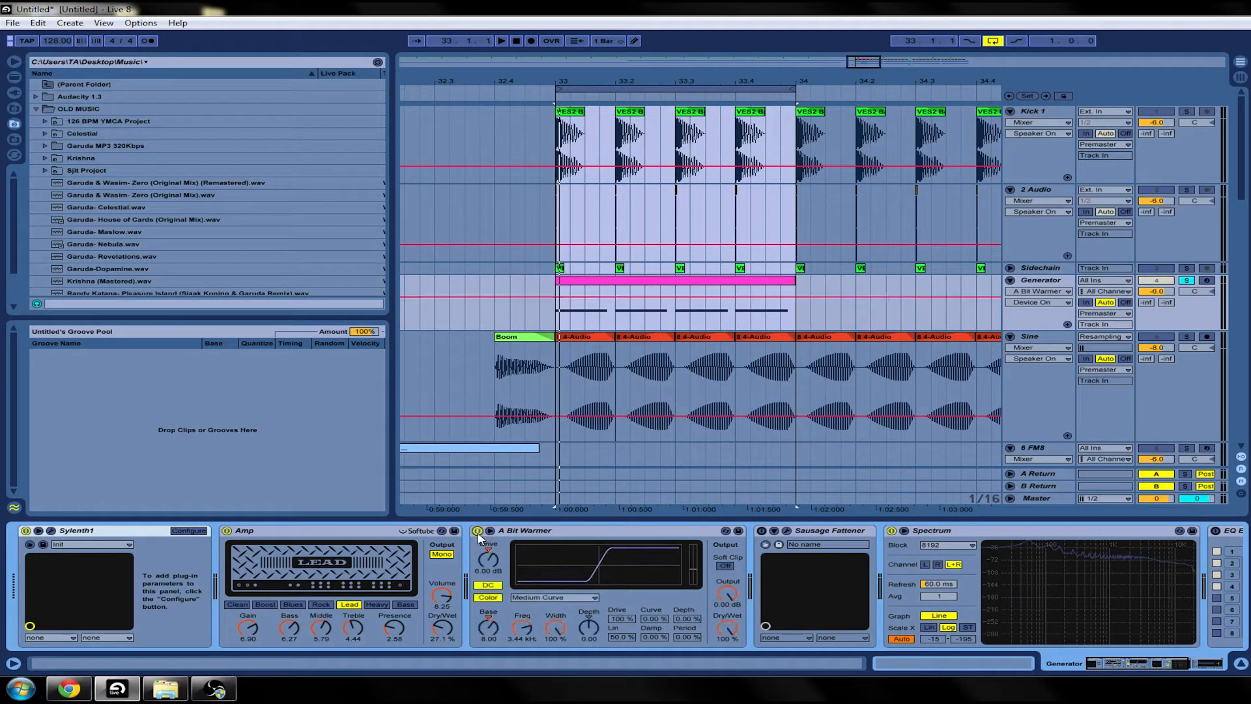
pyautogui.click(479, 531)
pyautogui.press('space')
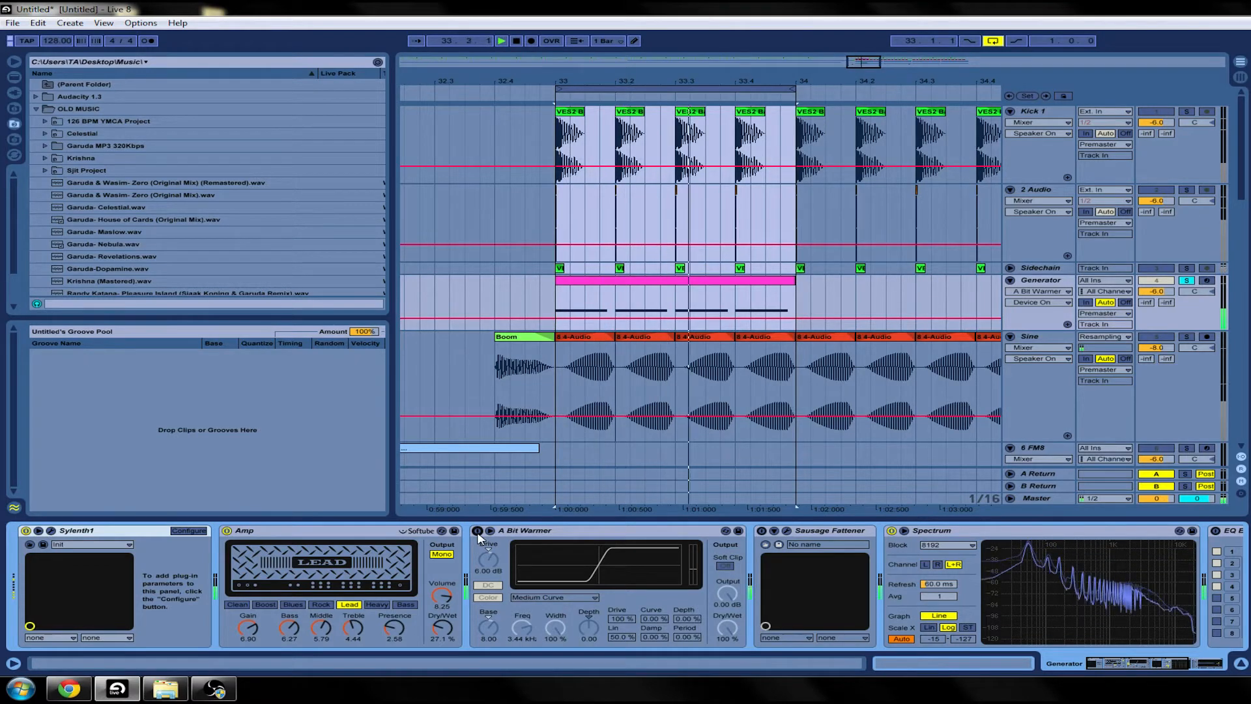
pyautogui.click(479, 531)
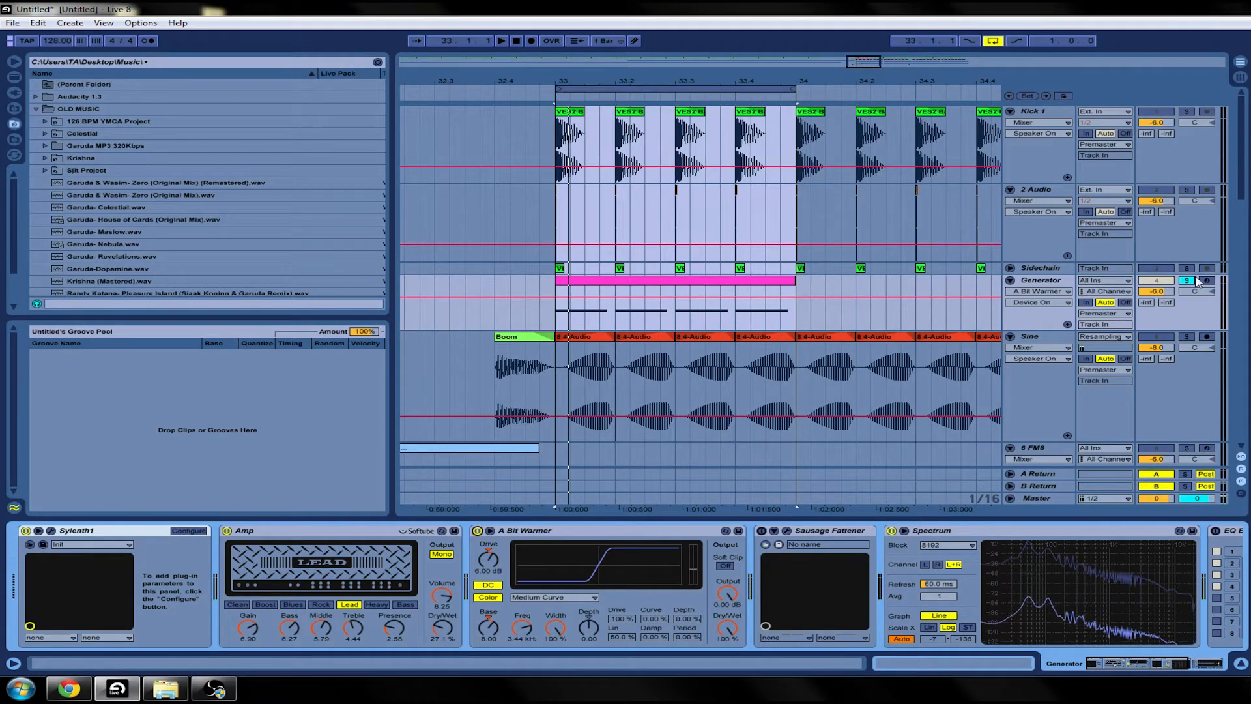
pyautogui.moveTo(1157, 292); pyautogui.dragTo(1157, 299)
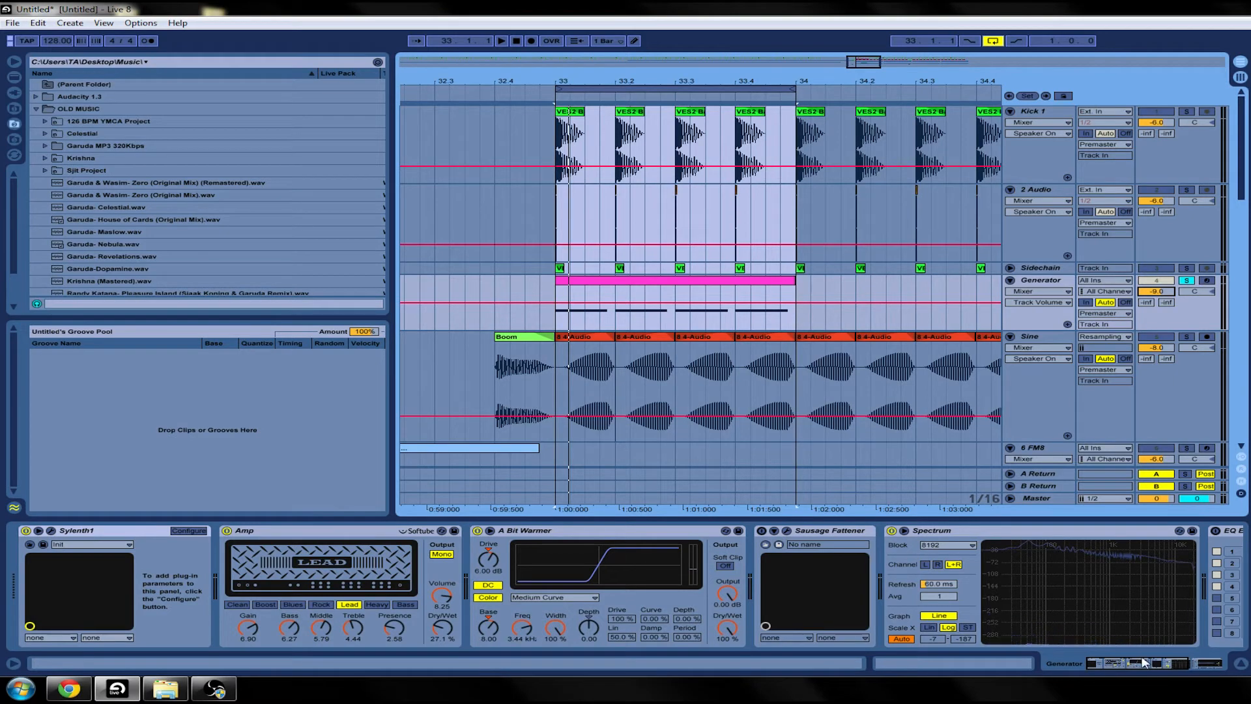
# Turn on Sausage Fattener, audition the loop and lower the Generator track volume to -10.7 dB
pyautogui.click(1167, 662)
pyautogui.moveTo(1167, 662); pyautogui.dragTo(1132, 664)
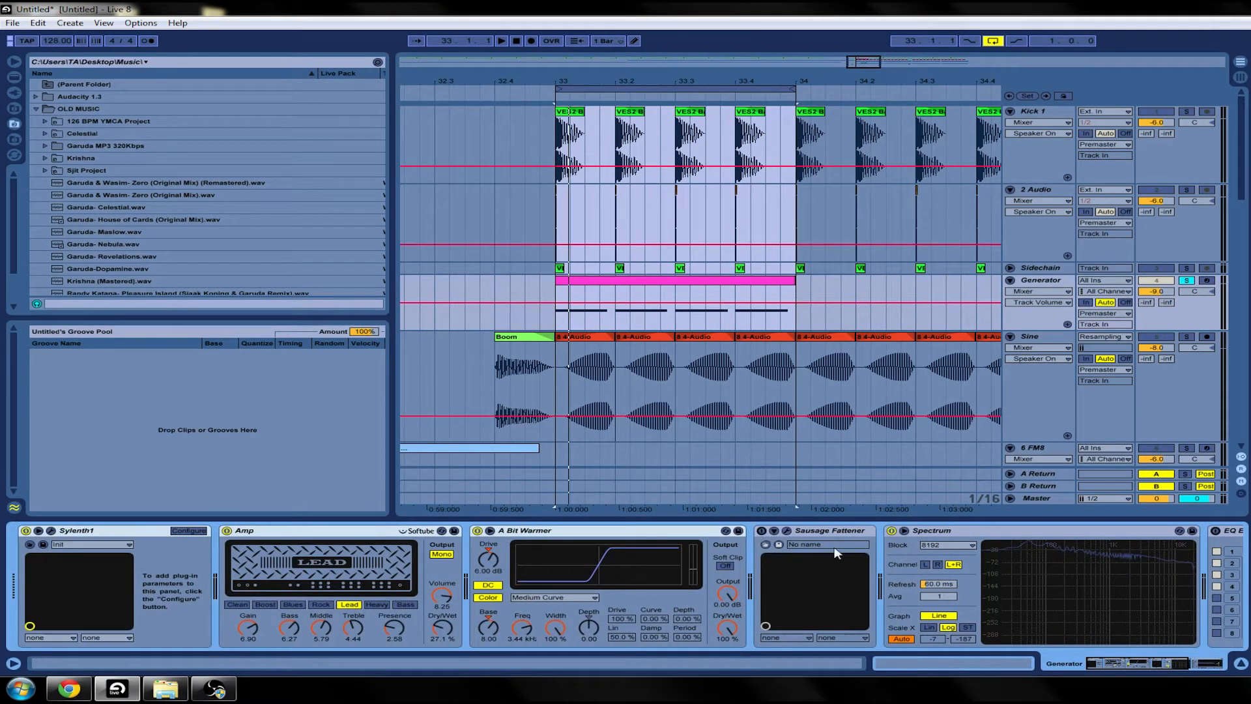
pyautogui.click(762, 532)
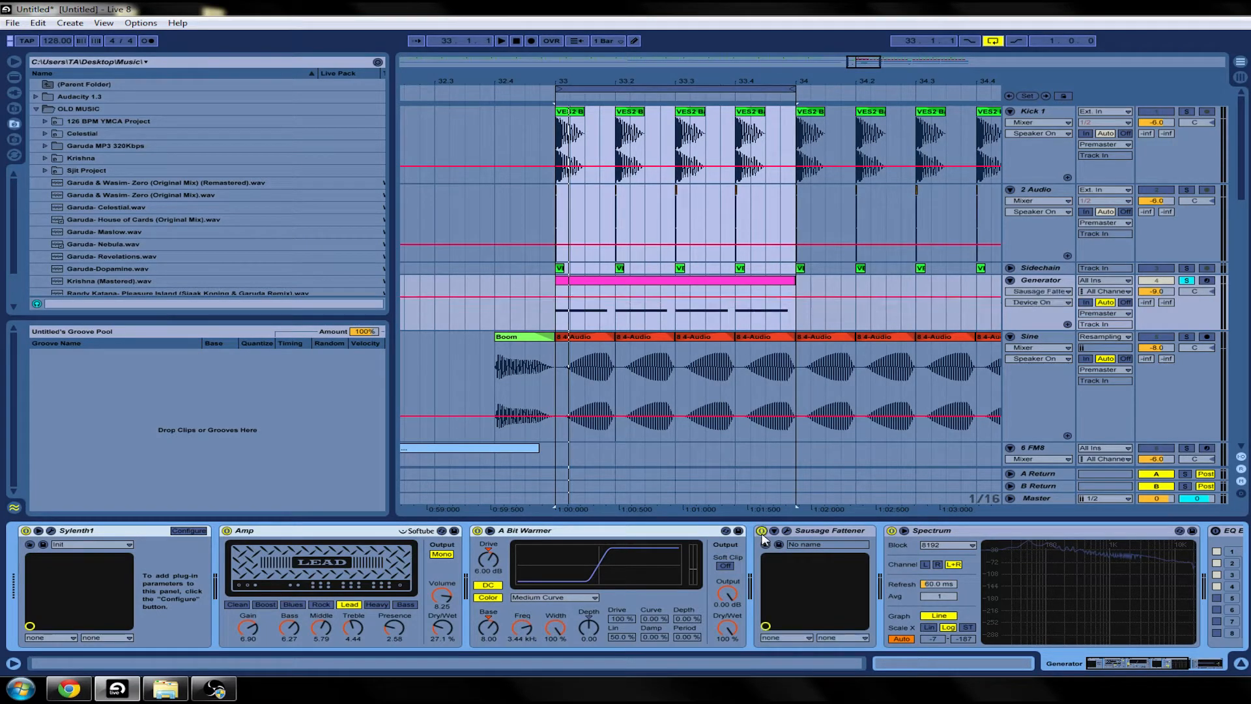
pyautogui.press('space')
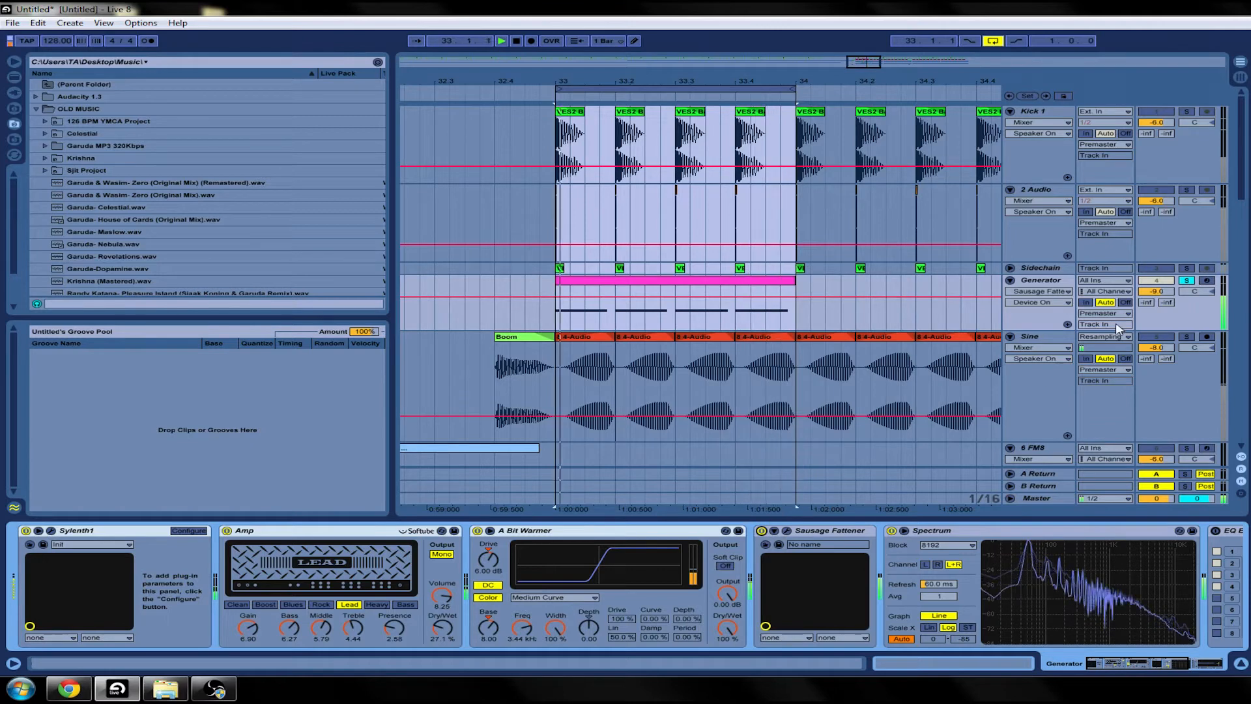
pyautogui.moveTo(1157, 291); pyautogui.dragTo(1157, 302)
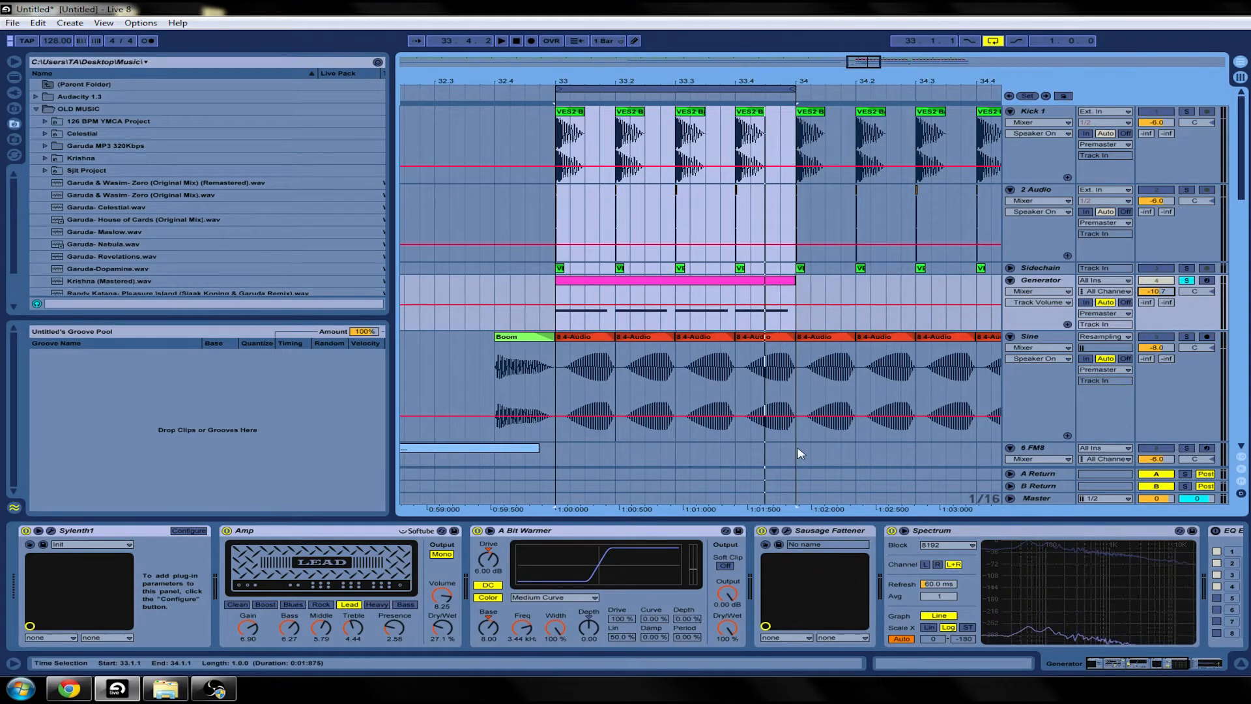
# Turn on EQ Eight at the end of the Generator device chain and audition the loop
pyautogui.click(1132, 662)
pyautogui.moveTo(1133, 662); pyautogui.dragTo(1216, 670)
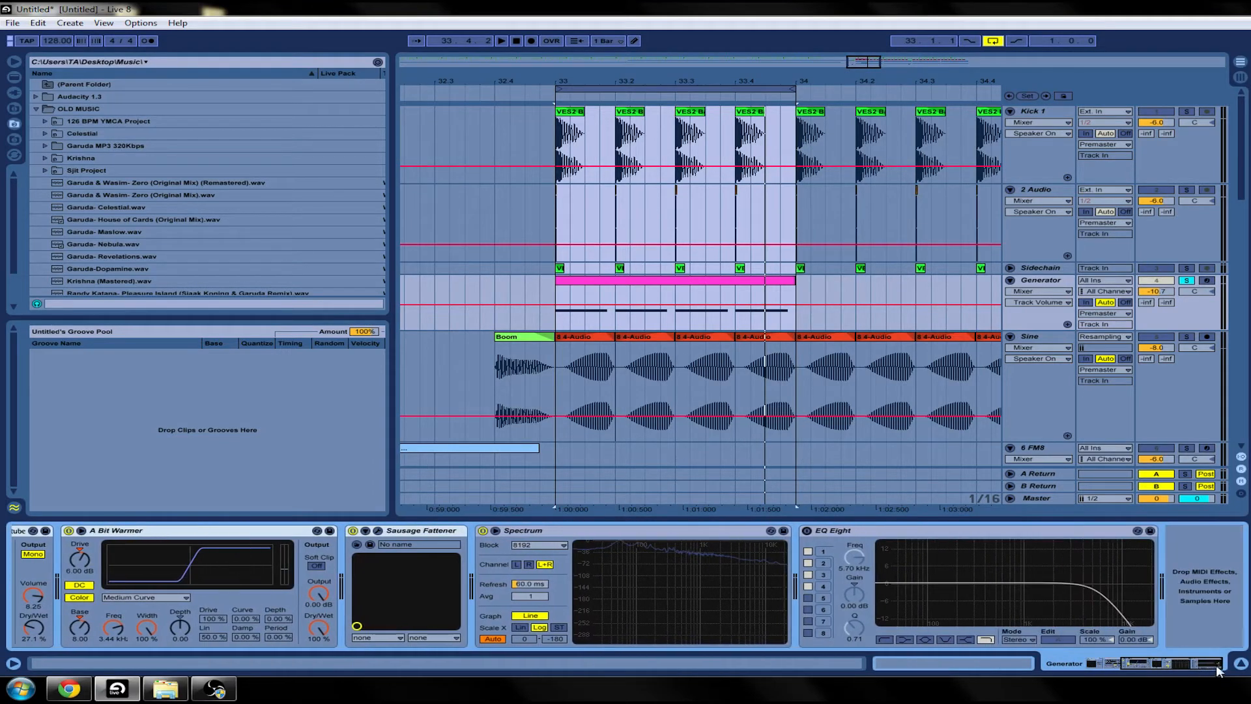
pyautogui.click(807, 531)
pyautogui.press('space')
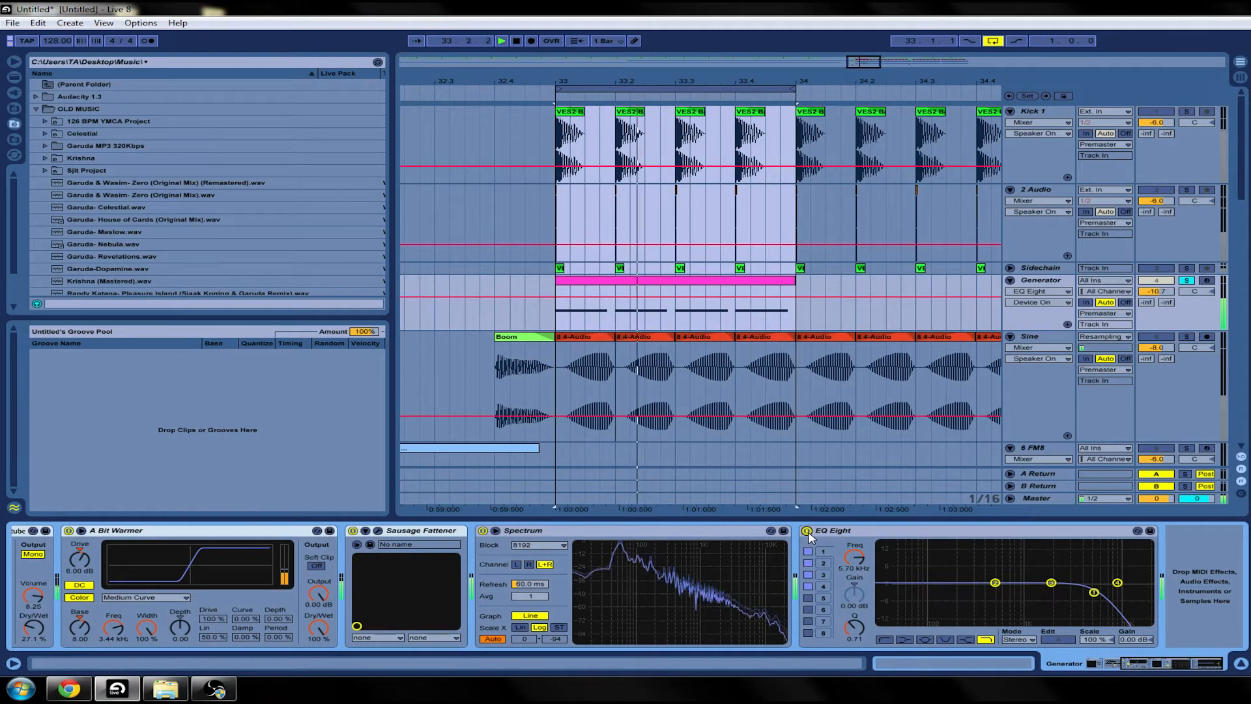
pyautogui.click(1088, 660)
pyautogui.press('space')
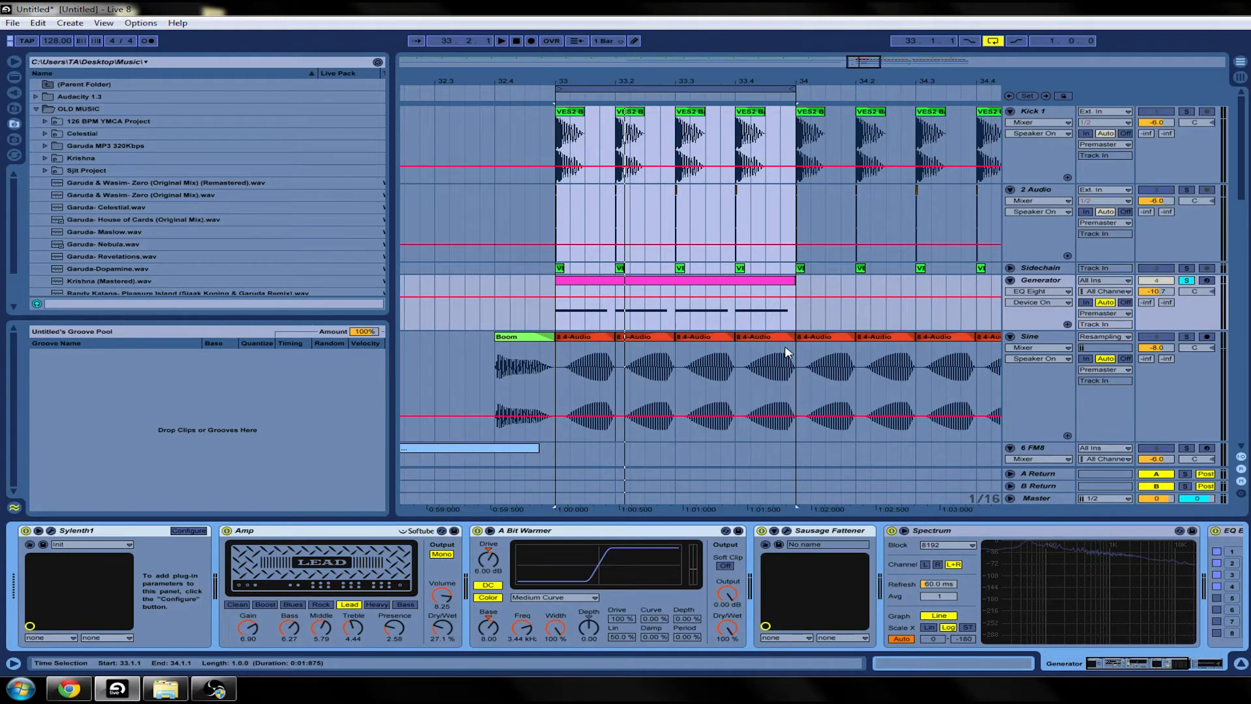
# Show the Fades envelope on the Sine track and examine the fade shape of its clips from bar 33
pyautogui.moveTo(560, 82); pyautogui.dragTo(558, 279)
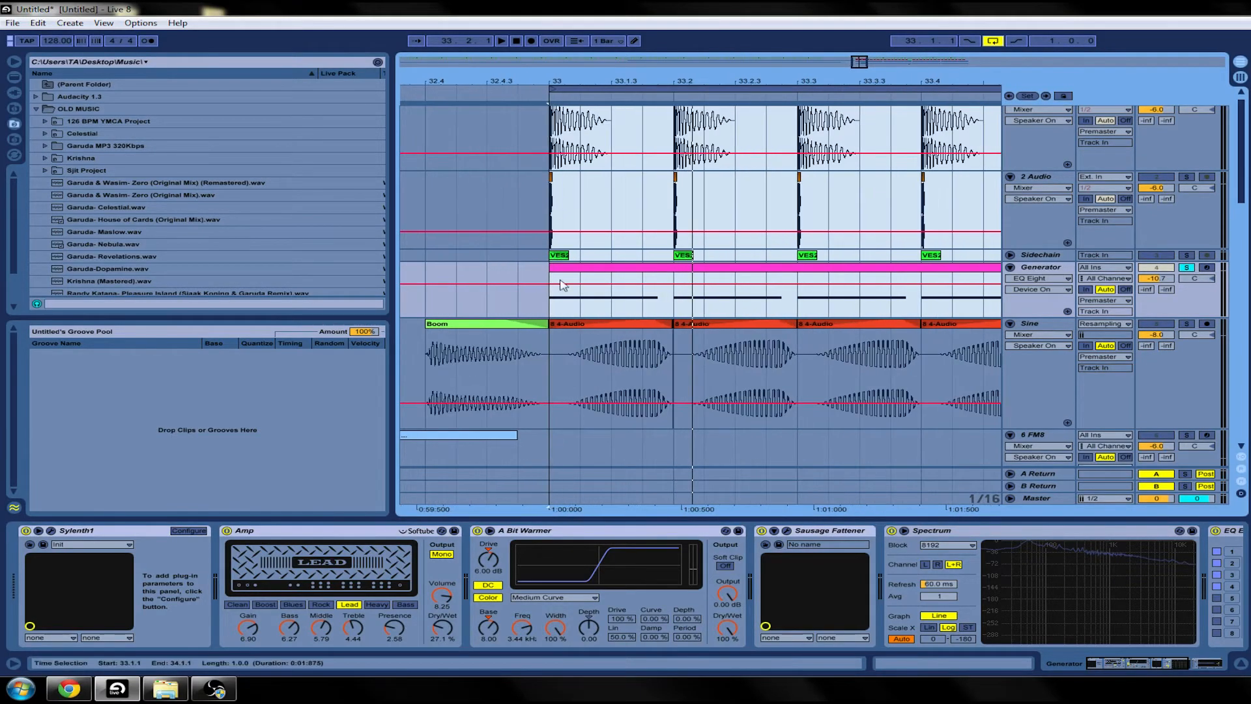
pyautogui.click(1040, 335)
pyautogui.click(1029, 355)
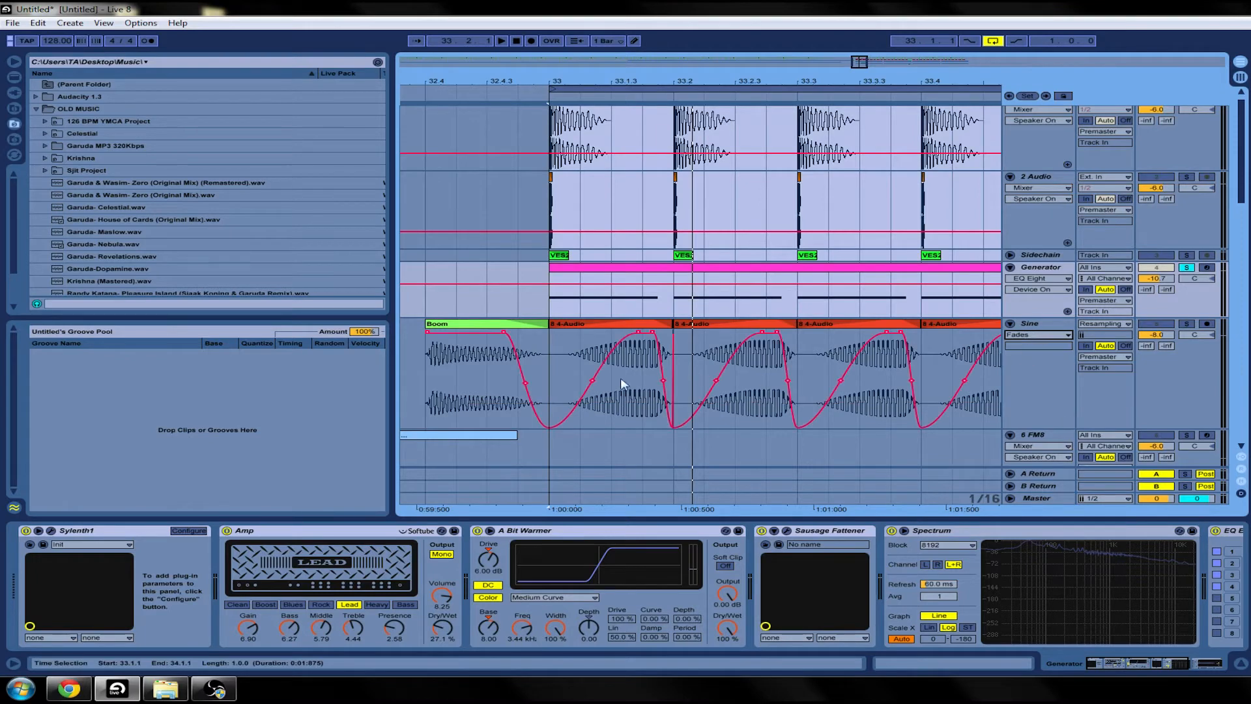
pyautogui.scroll(1, 590, 304)
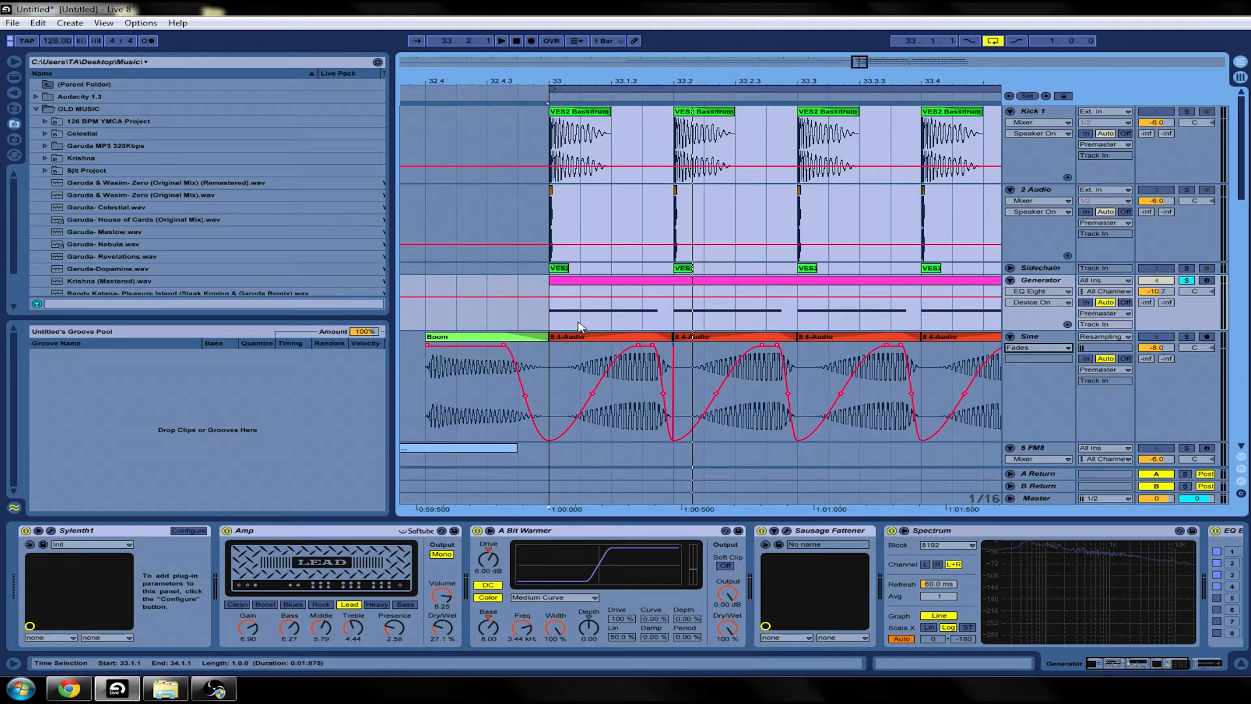
pyautogui.moveTo(653, 87); pyautogui.dragTo(565, 62)
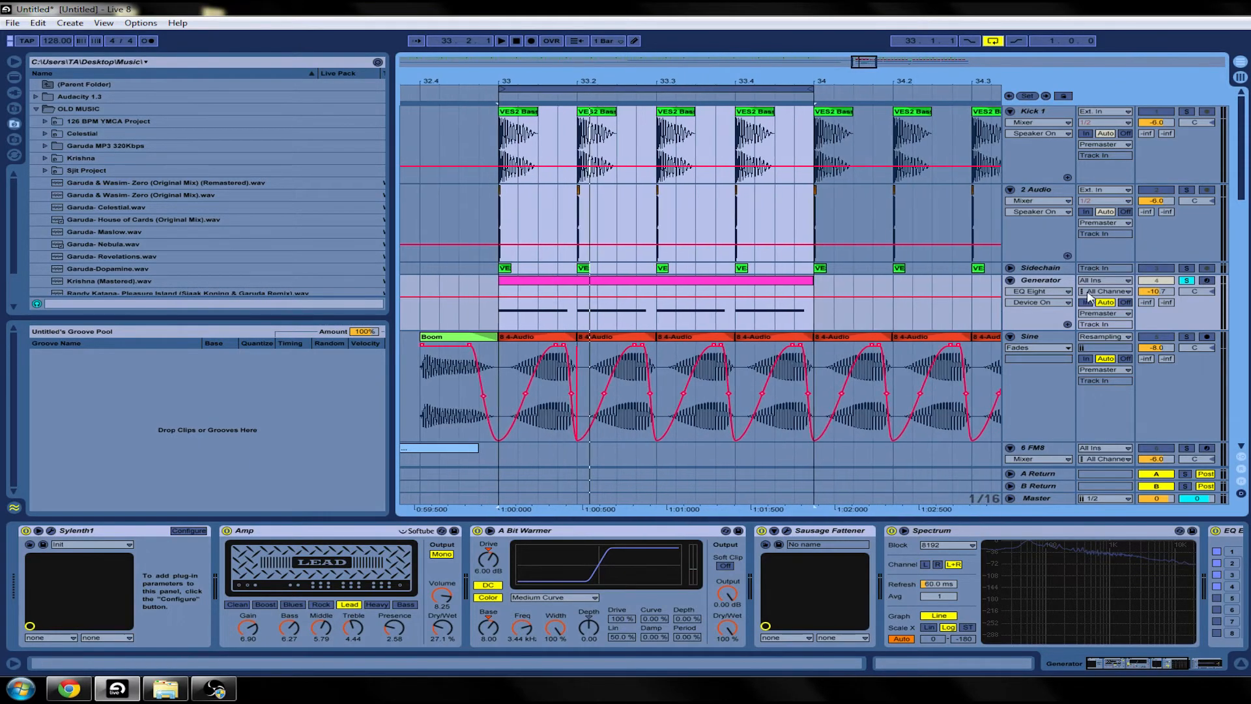
# Insert an audio track below Generator and set its input to Resampling
pyautogui.click(497, 309)
pyautogui.rightClick(1051, 292)
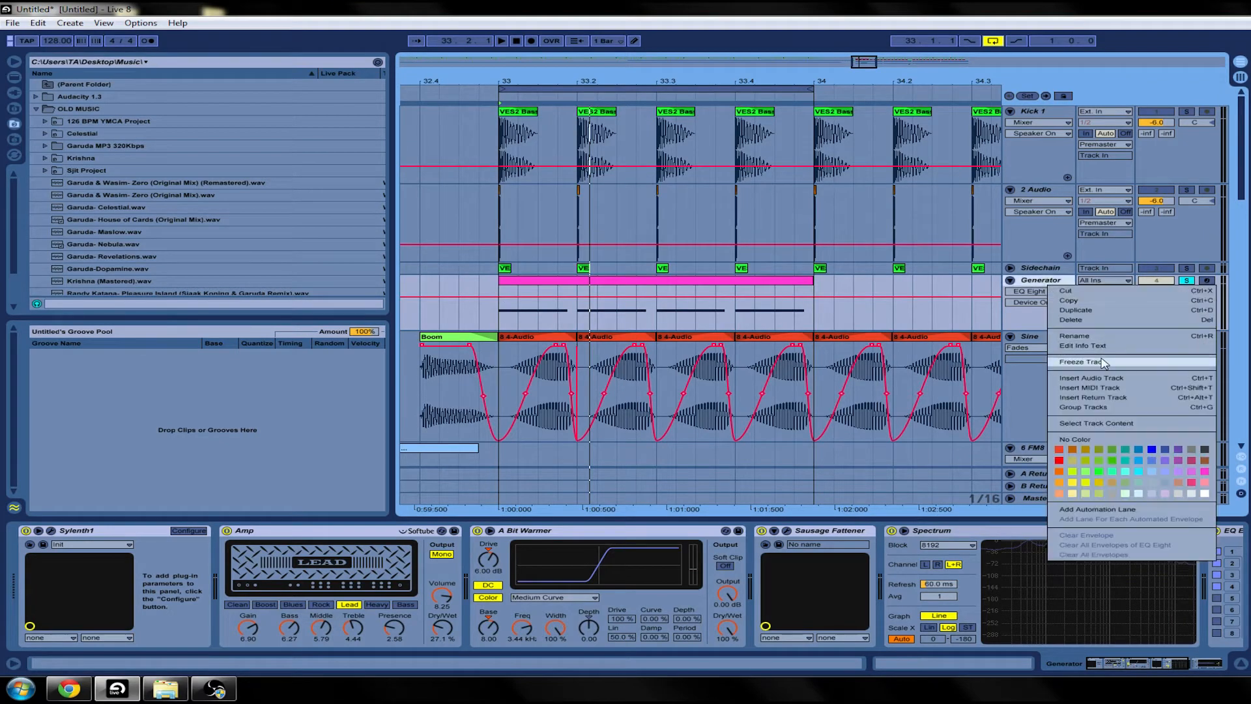
pyautogui.click(1066, 382)
pyautogui.click(1116, 339)
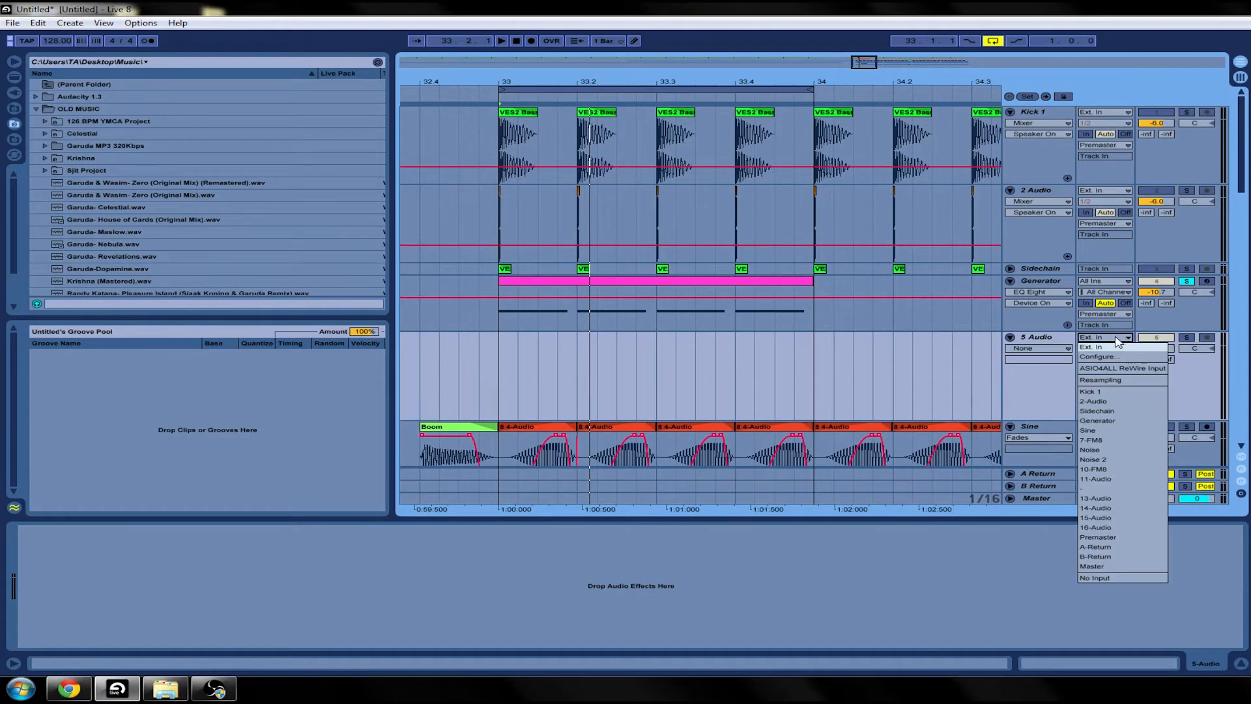
pyautogui.click(1107, 349)
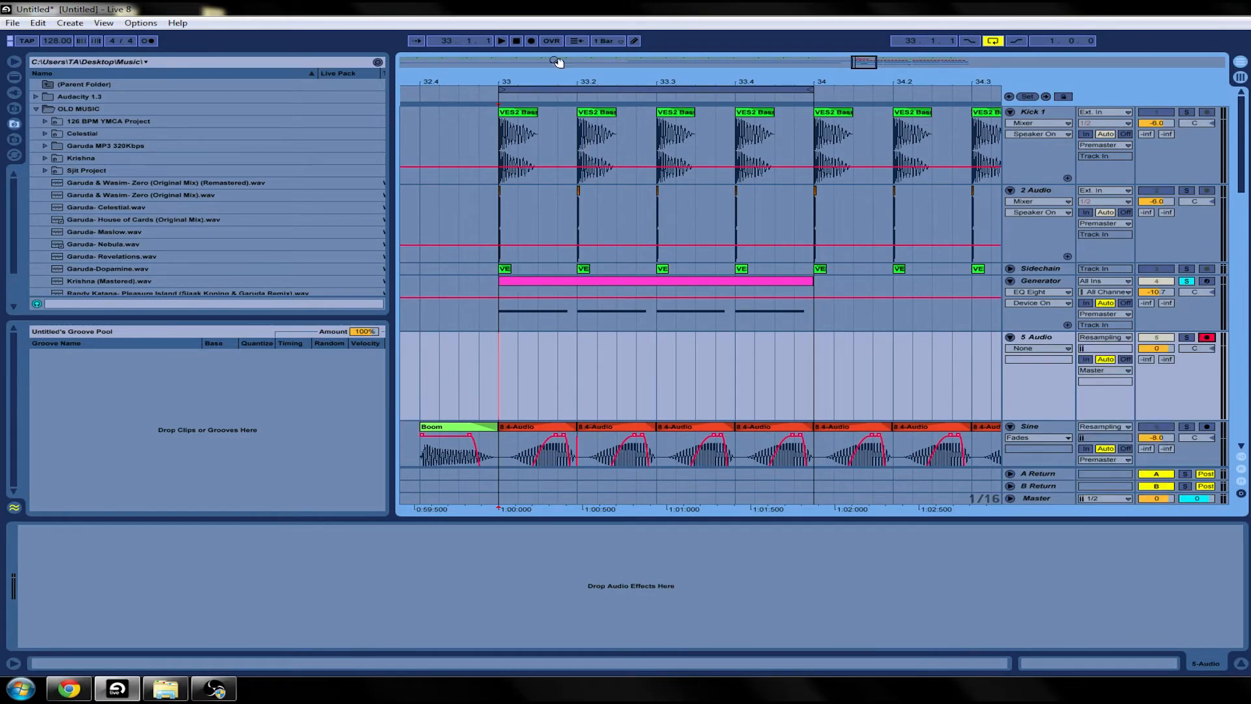
# Extend the arrangement loop to 34.3 and record the soloed Generator onto the armed 5 Audio track from bar 33
pyautogui.moveTo(811, 90); pyautogui.dragTo(971, 90)
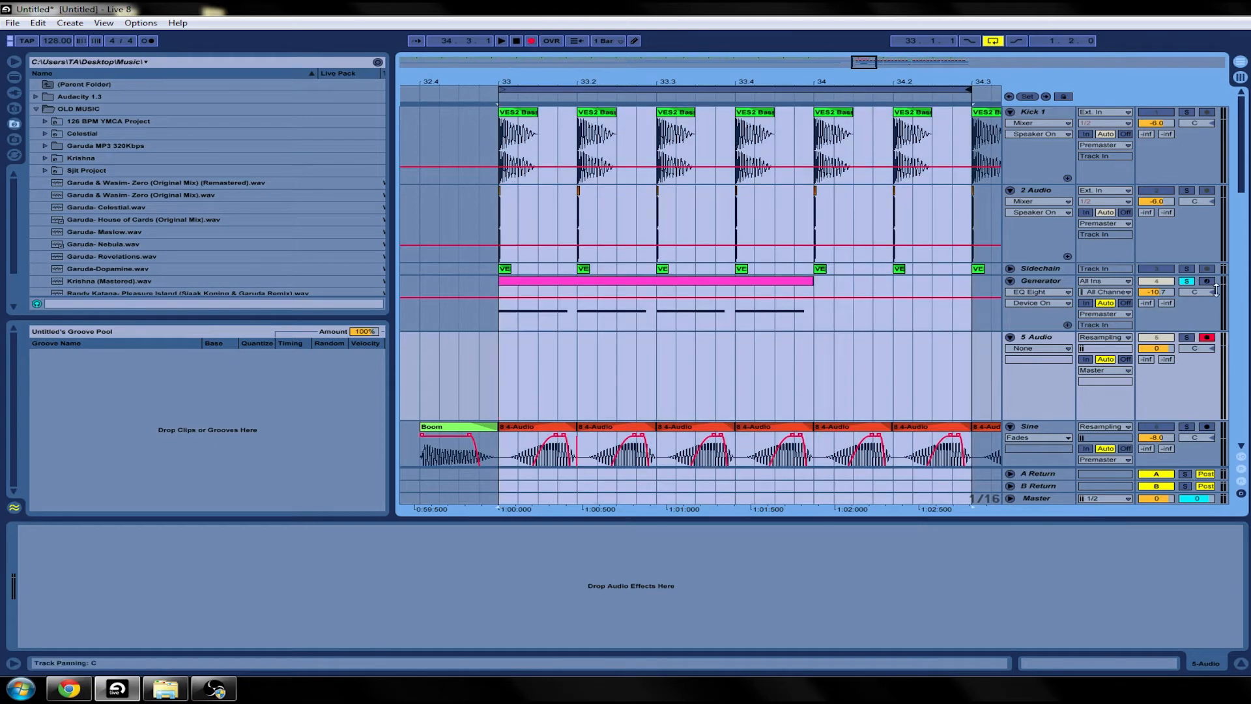
pyautogui.press('space')
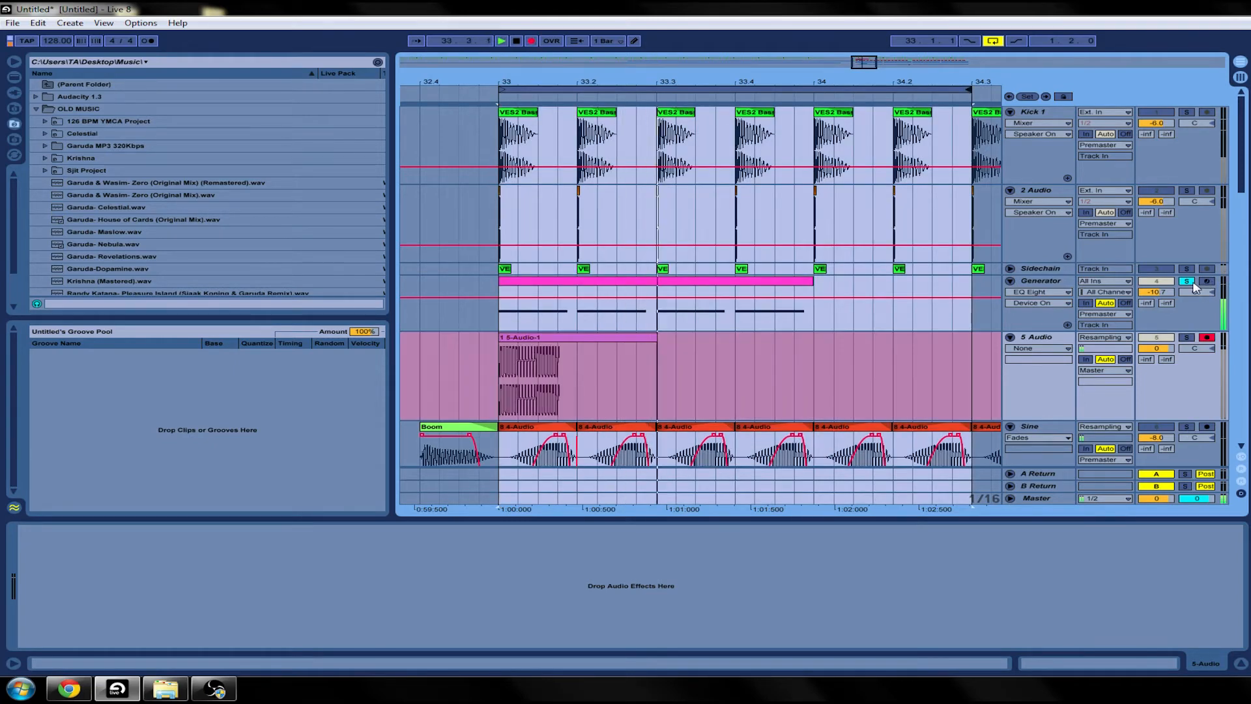
pyautogui.press('space')
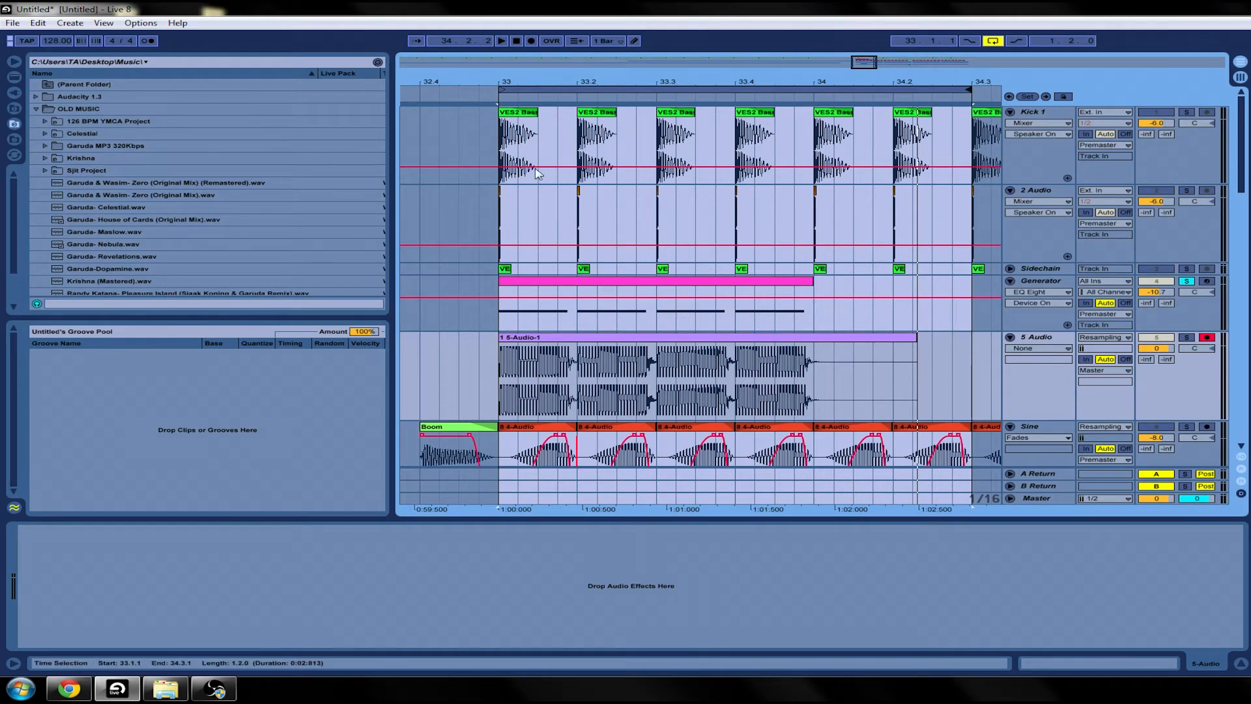
# Delete the Generator MIDI clip and trim the recorded clip on 5 Audio to one beat, ending at 33.2
pyautogui.click(818, 314)
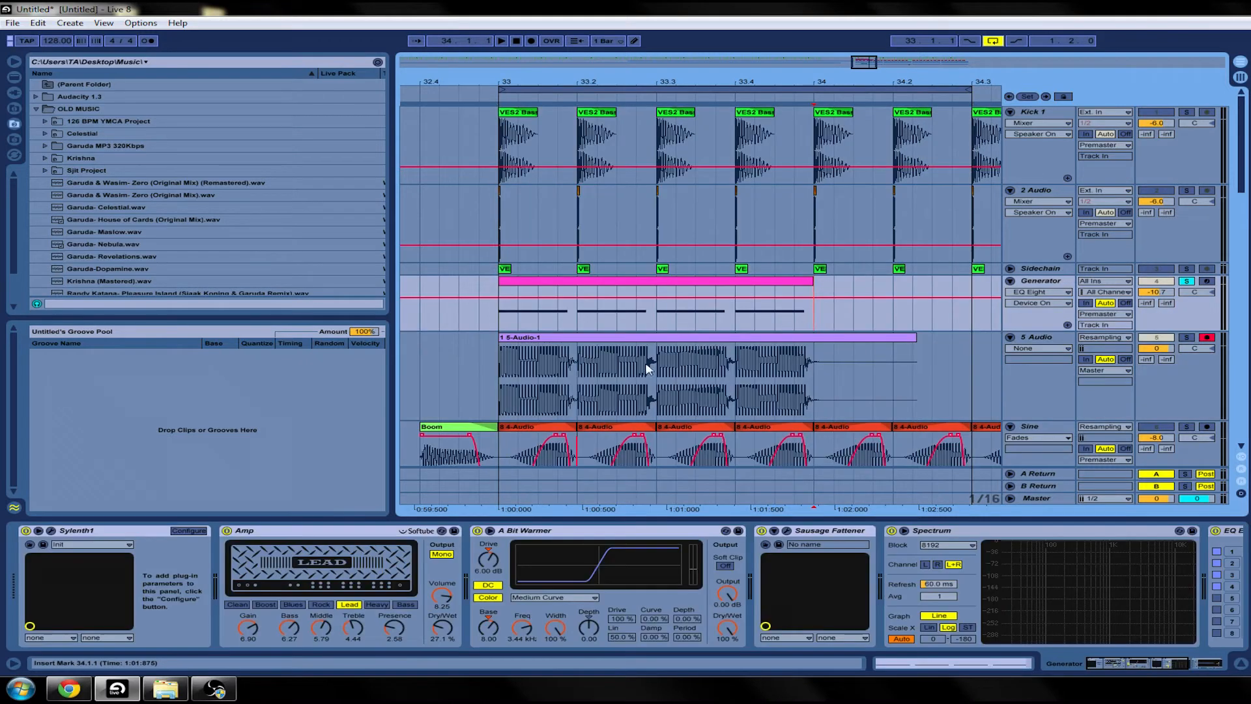
pyautogui.moveTo(910, 337); pyautogui.dragTo(818, 362)
pyautogui.click(693, 282)
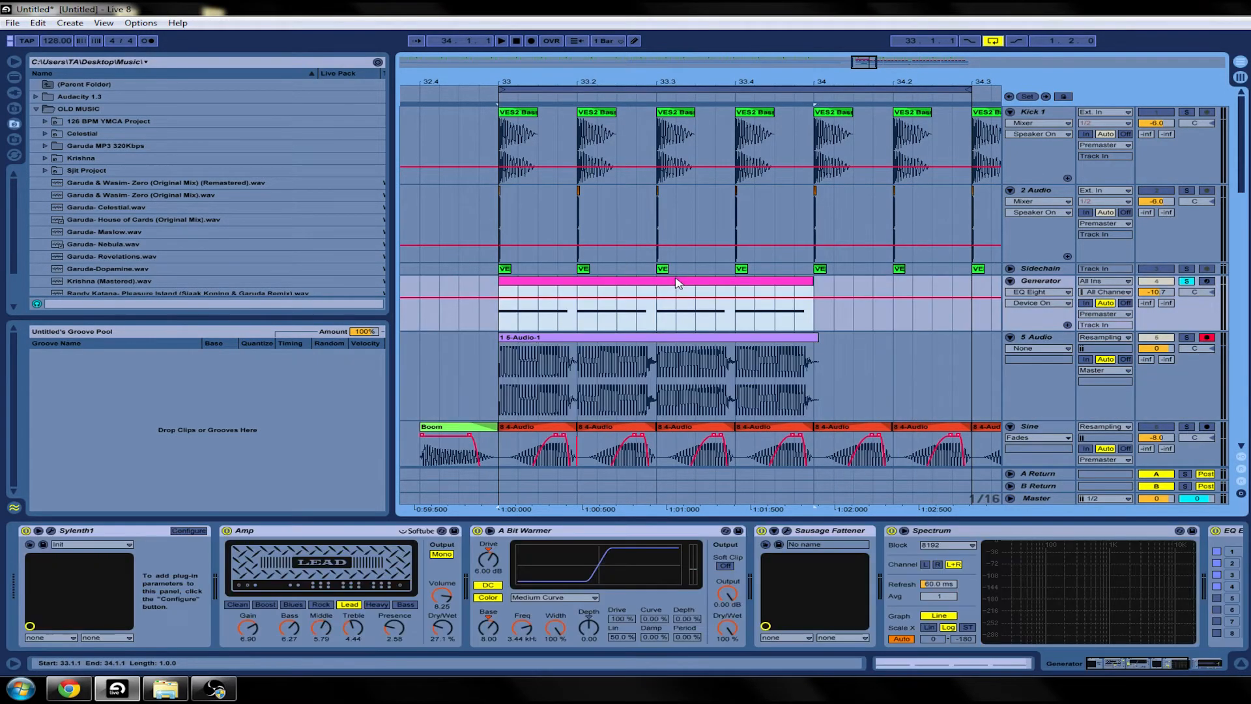
pyautogui.press('Delete')
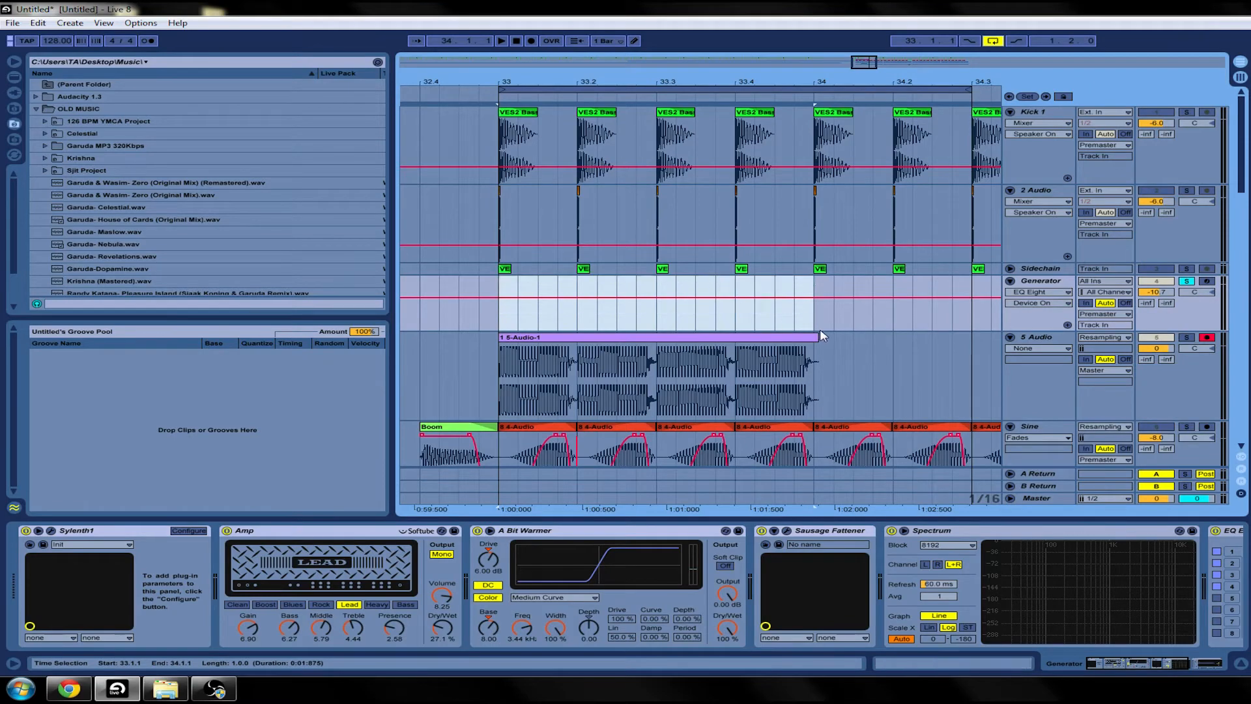
pyautogui.moveTo(593, 80); pyautogui.dragTo(593, 98)
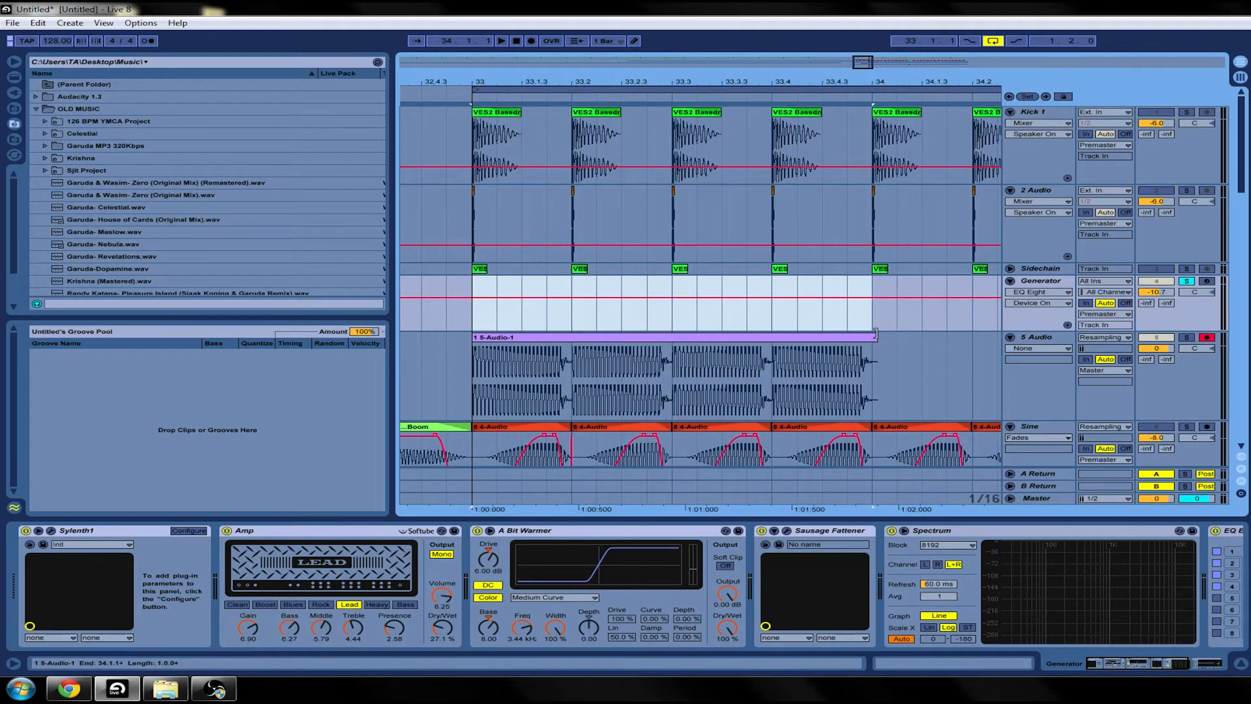
pyautogui.moveTo(872, 339); pyautogui.dragTo(572, 342)
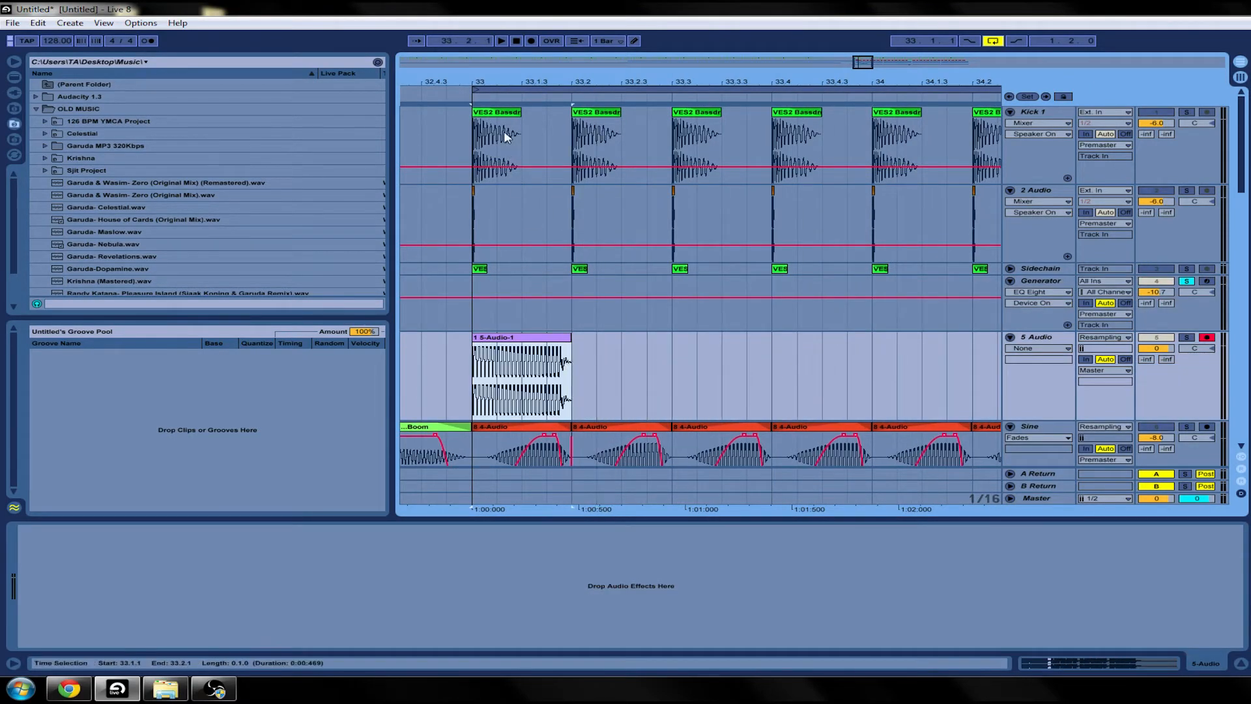
# Solo 5 Audio and Kick 1, and audition them with the arrangement loop shortened to the single beat from 33 to 33.2
pyautogui.moveTo(493, 81); pyautogui.dragTo(482, 124)
pyautogui.click(1053, 337)
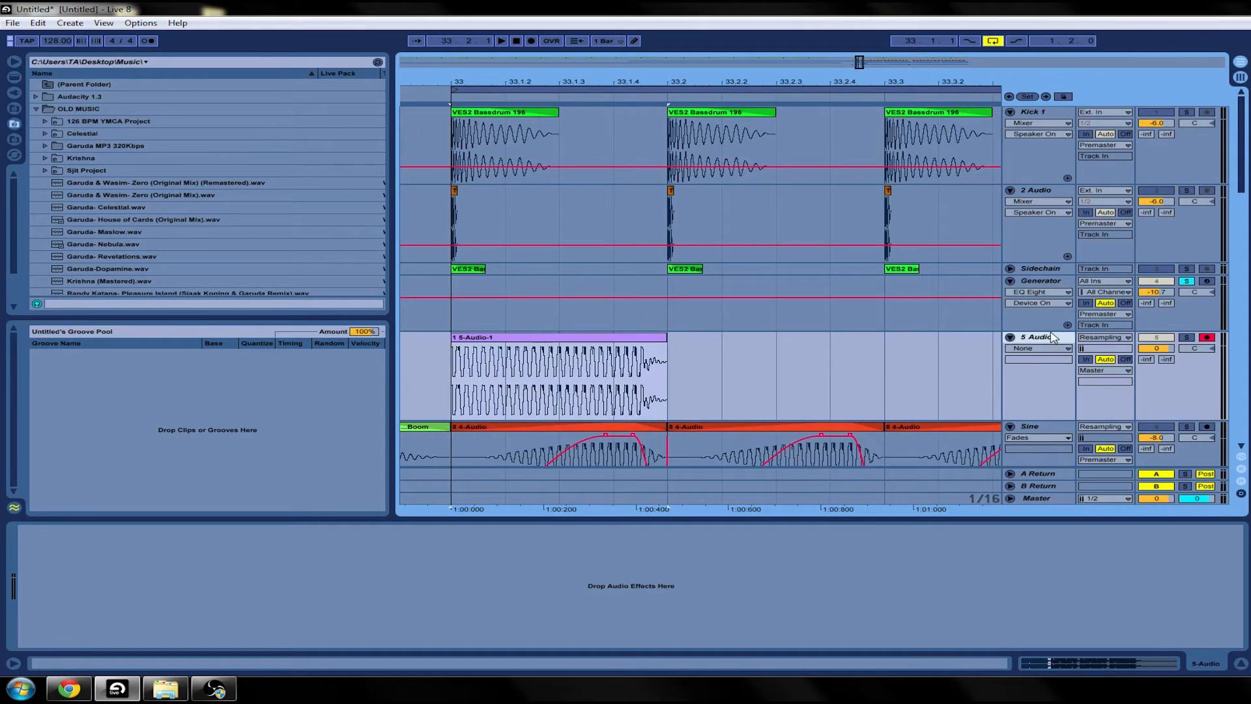
pyautogui.click(1187, 337)
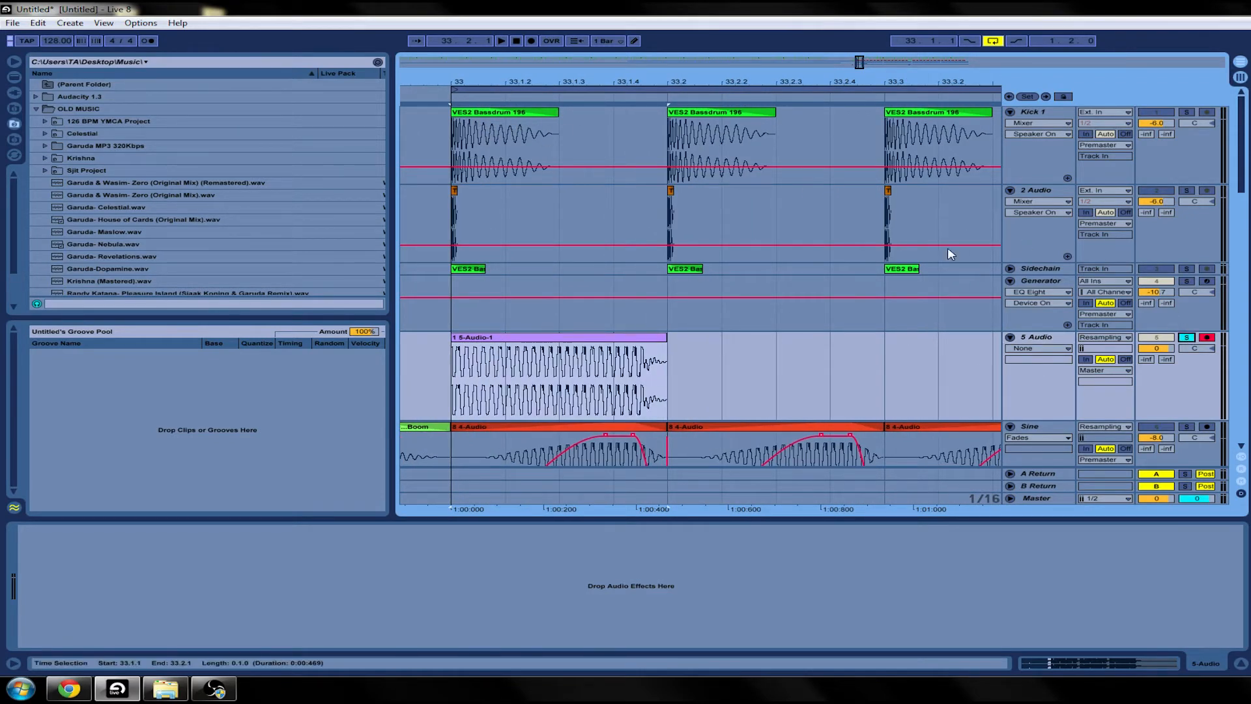
pyautogui.click(1187, 113)
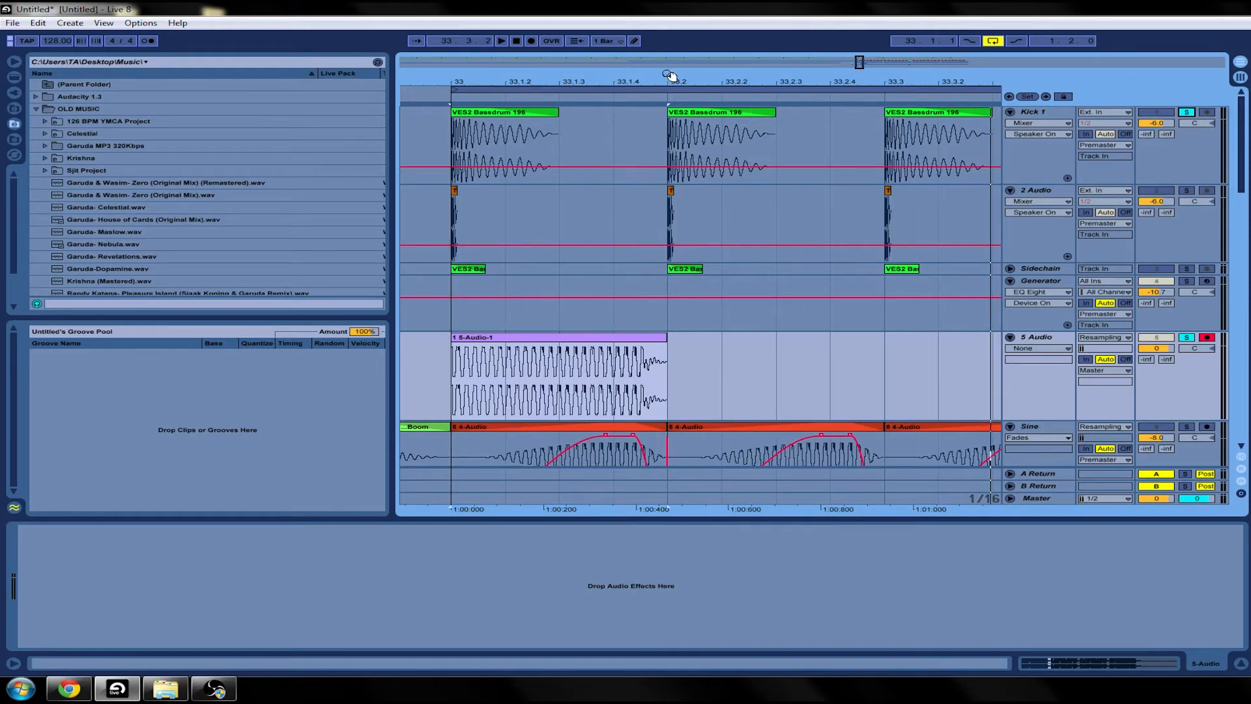
pyautogui.moveTo(668, 77); pyautogui.dragTo(669, 26)
pyautogui.moveTo(805, 88); pyautogui.dragTo(666, 129)
pyautogui.press('space')
pyautogui.press('space')
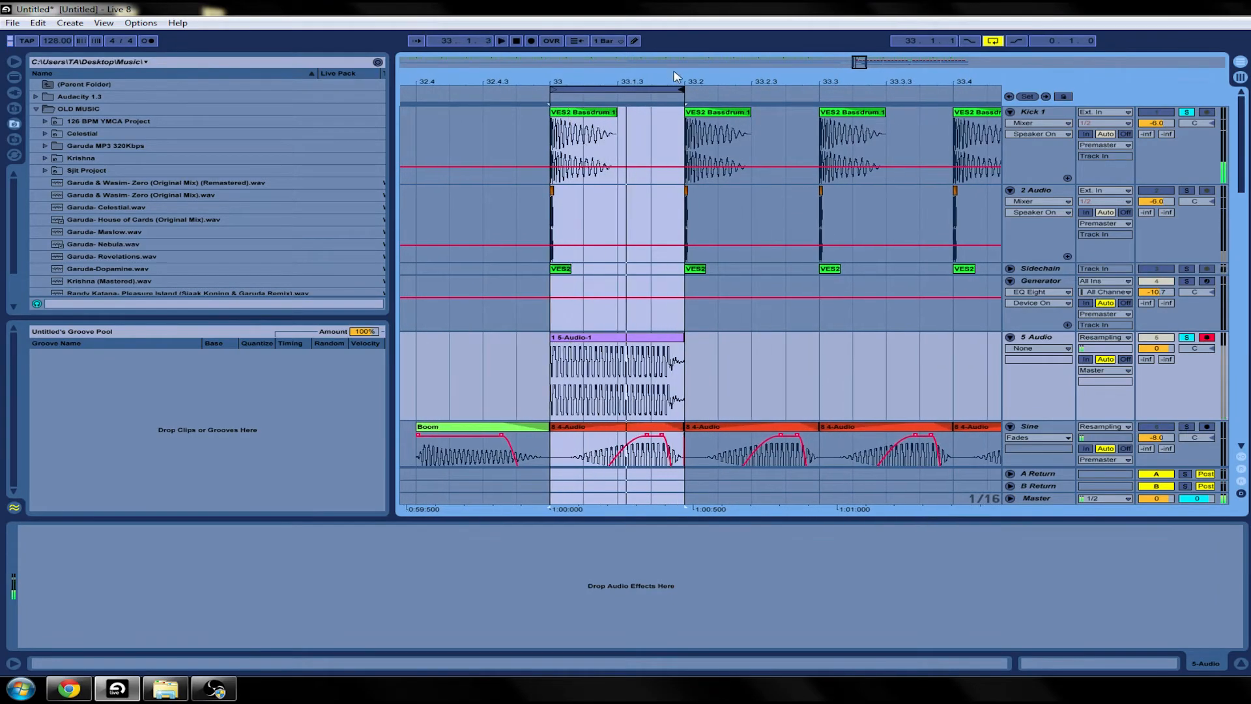
# Show the Fades envelope on 5 Audio and give its clip a long fade-in ending past 33.1.3, with the curve's midpoint lowered
pyautogui.click(548, 145)
pyautogui.click(571, 113)
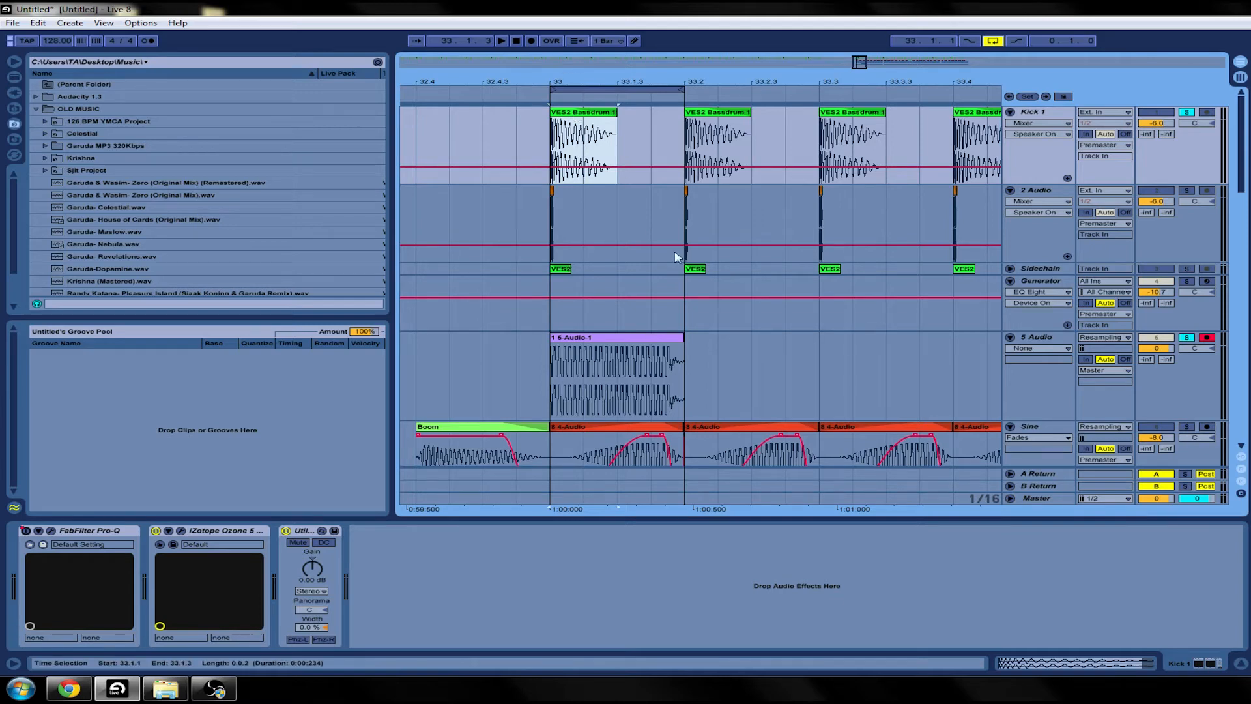
pyautogui.scroll(-1, 675, 257)
pyautogui.moveTo(565, 81); pyautogui.dragTo(565, 114)
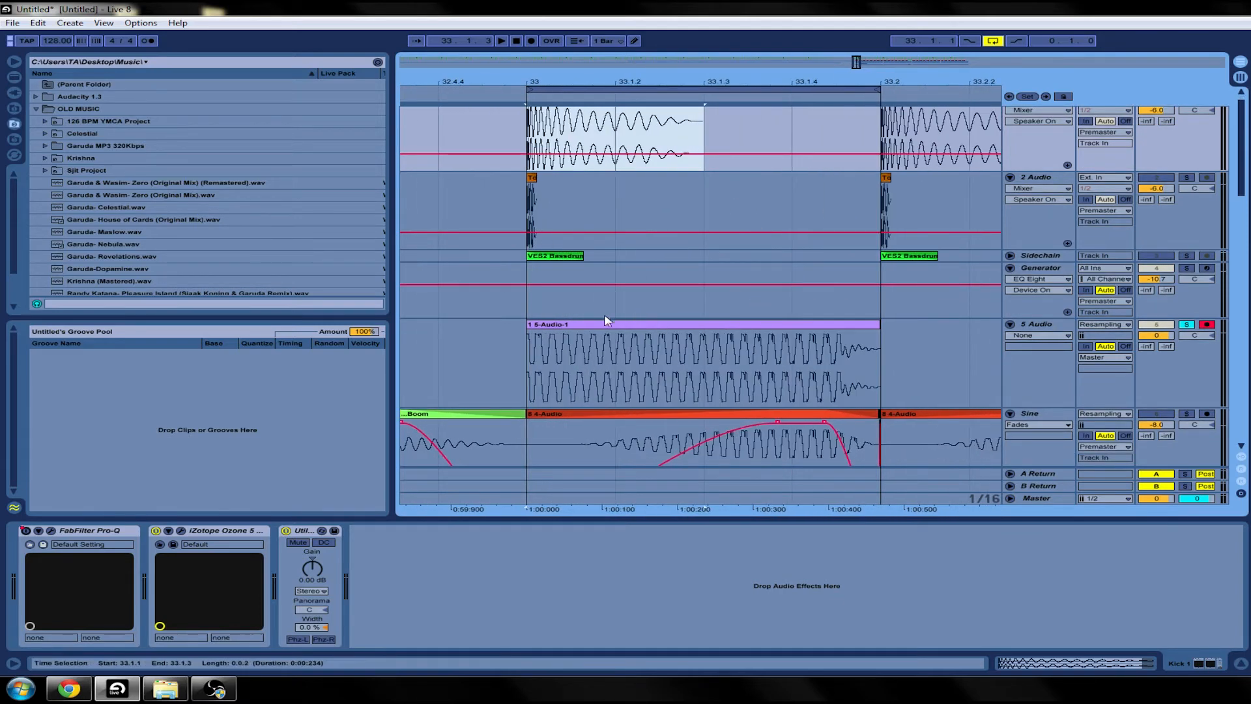
pyautogui.click(1044, 336)
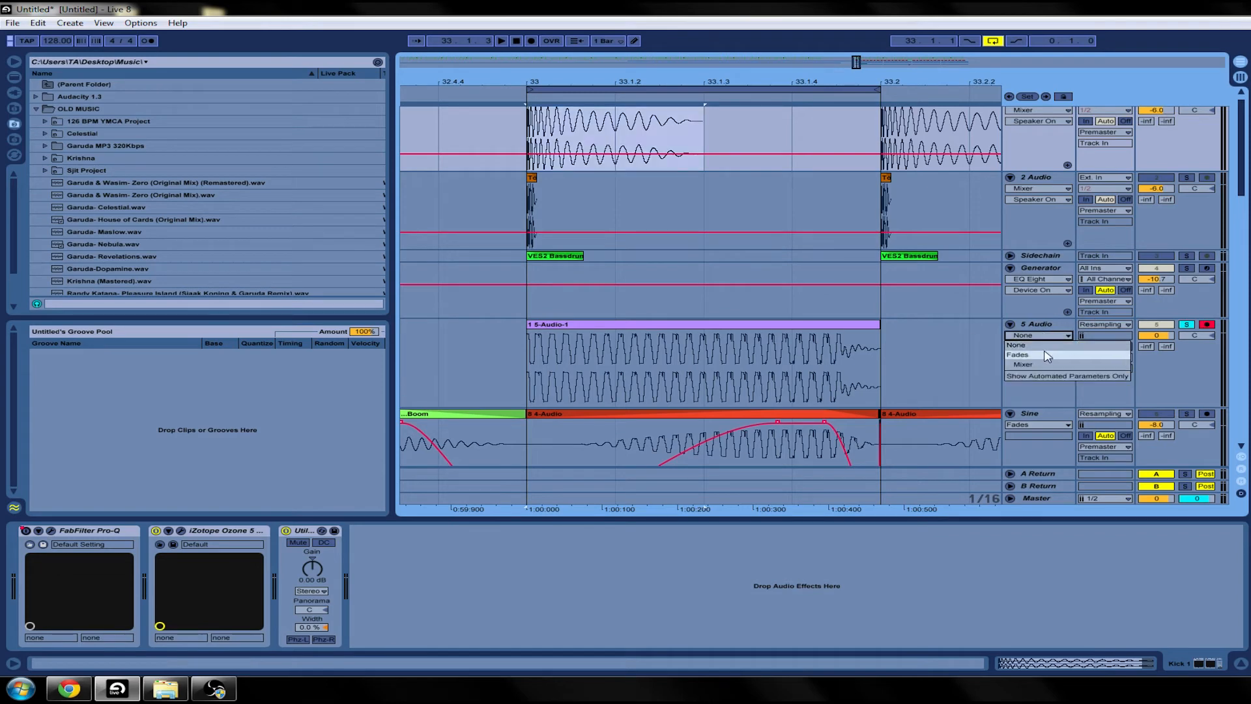
pyautogui.click(1043, 346)
pyautogui.scroll(-3, 652, 326)
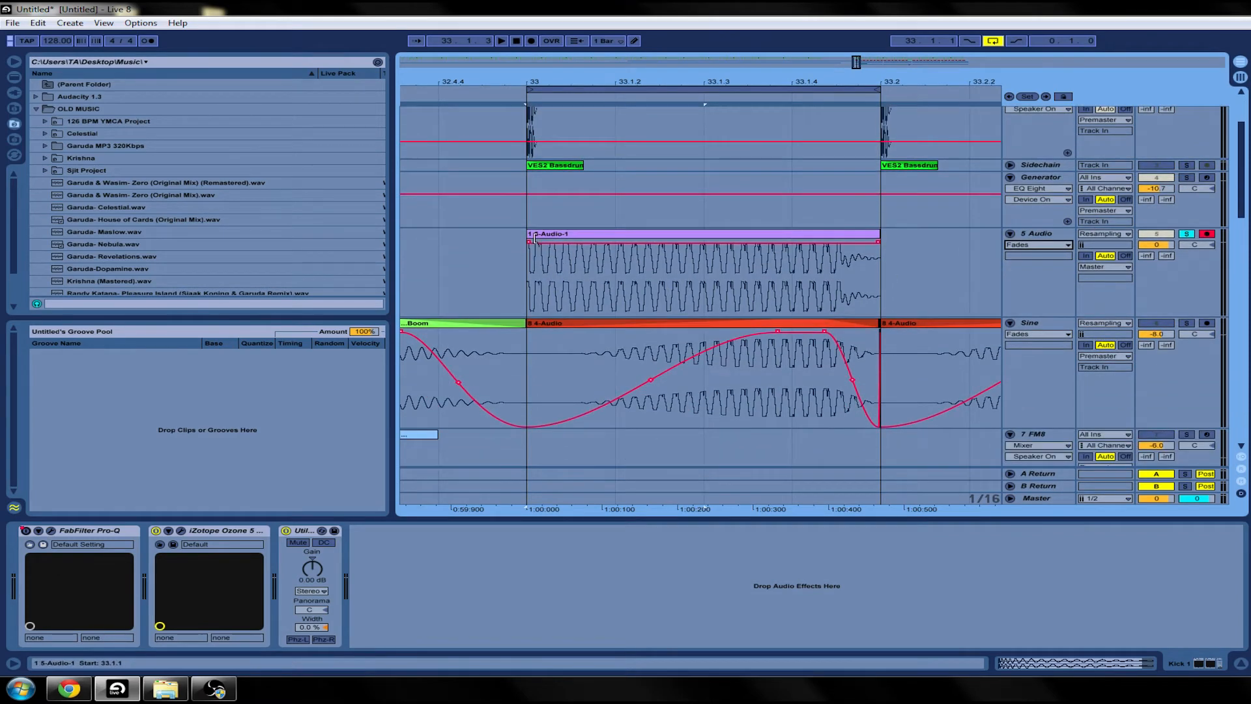
pyautogui.moveTo(528, 243); pyautogui.dragTo(769, 256)
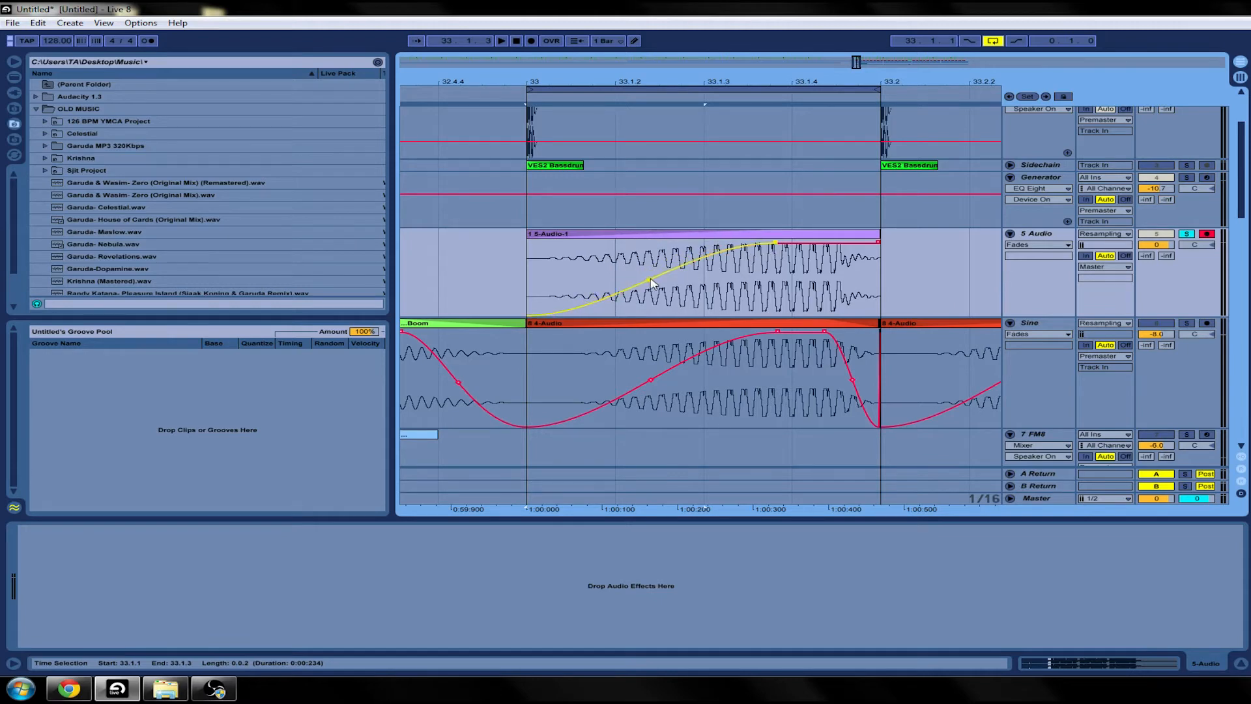
pyautogui.moveTo(649, 279); pyautogui.dragTo(663, 290)
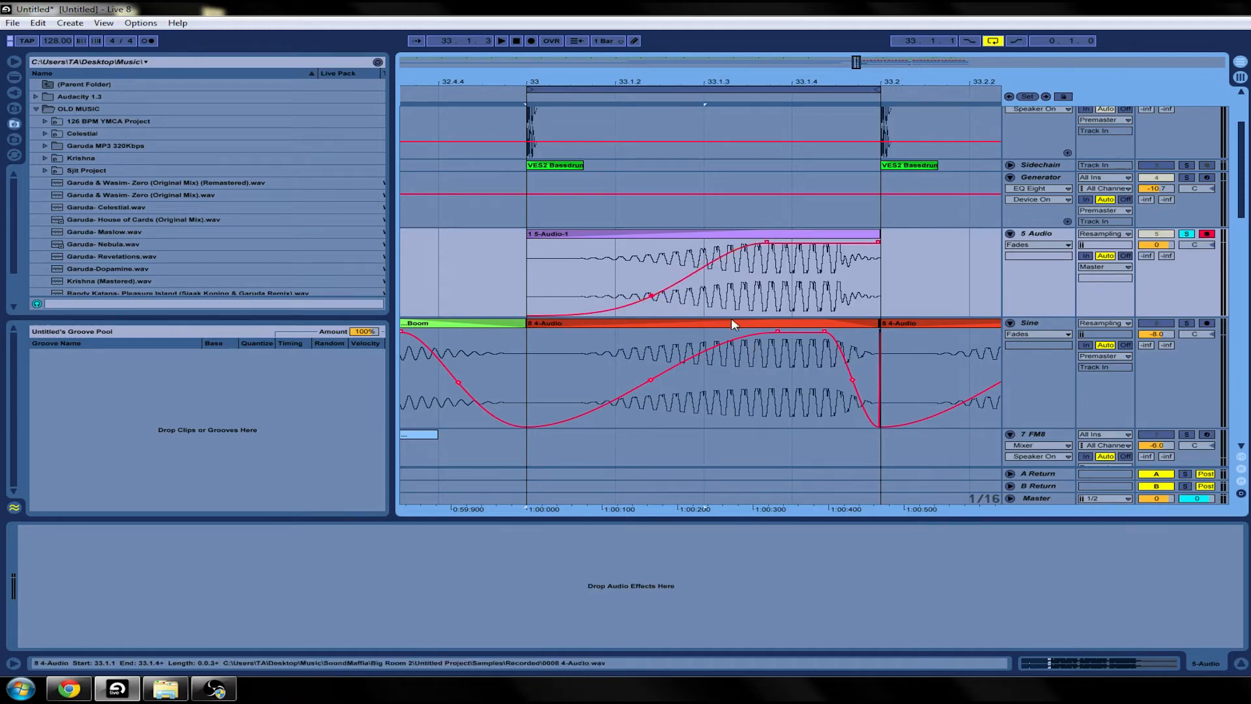
# Audition the faded 5 Audio clip together with the soloed kick from bar 33
pyautogui.click(529, 261)
pyautogui.press('space')
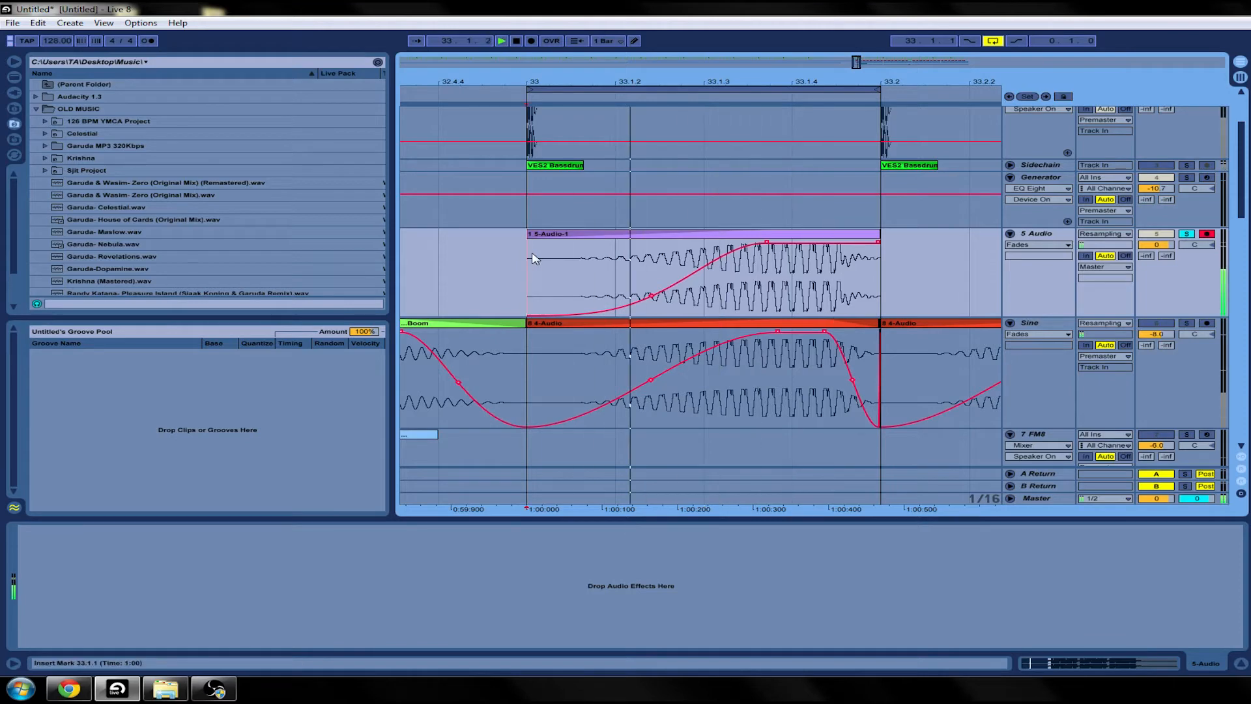
pyautogui.press('space')
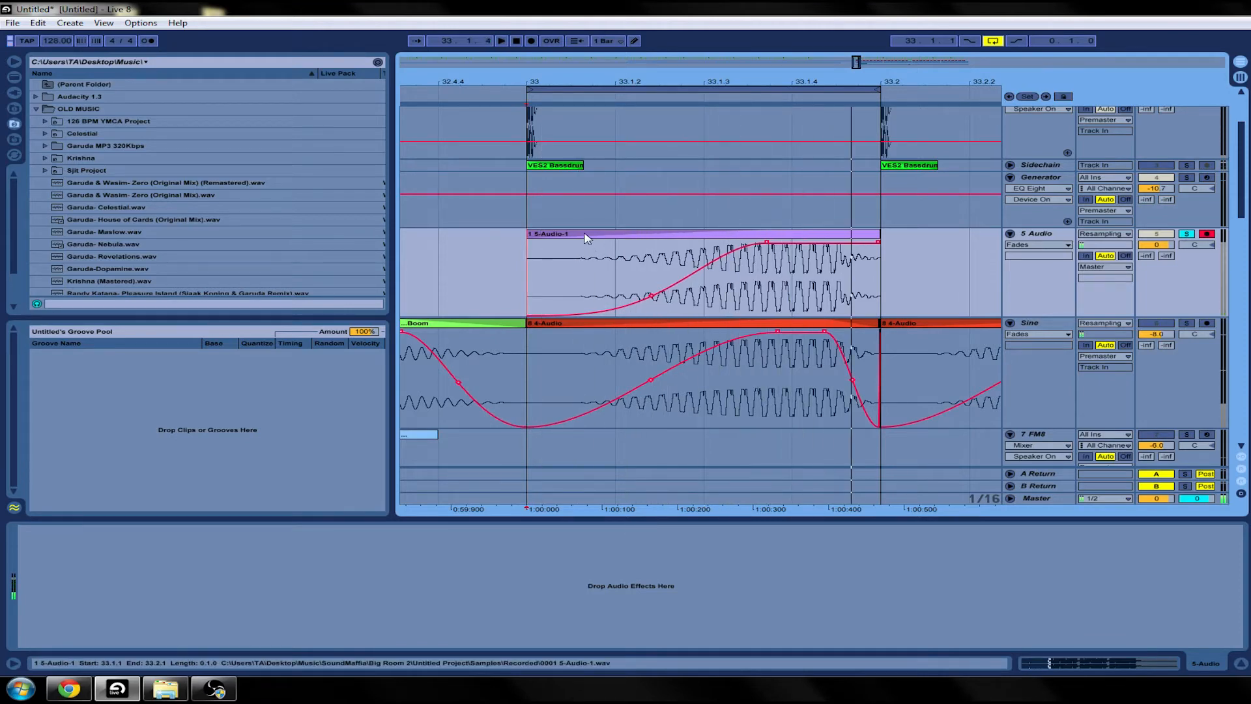
pyautogui.scroll(3, 573, 170)
pyautogui.moveTo(531, 84); pyautogui.dragTo(522, 154)
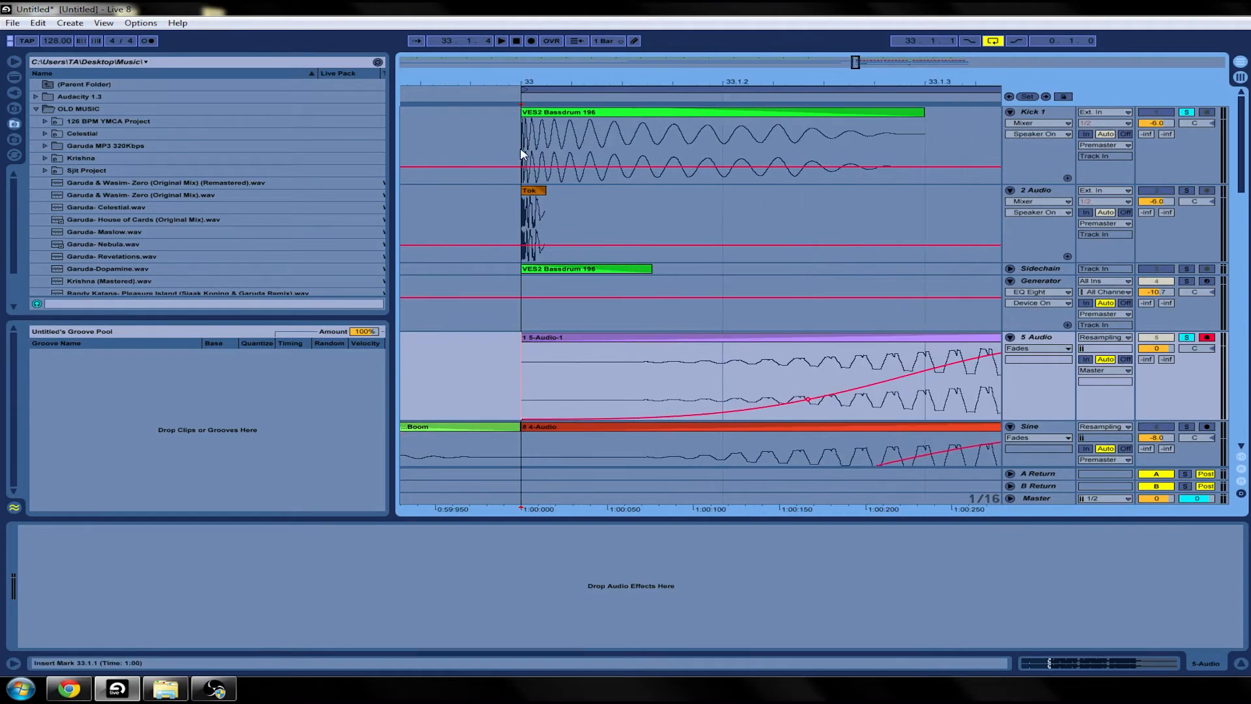
pyautogui.click(523, 154)
pyautogui.press('space')
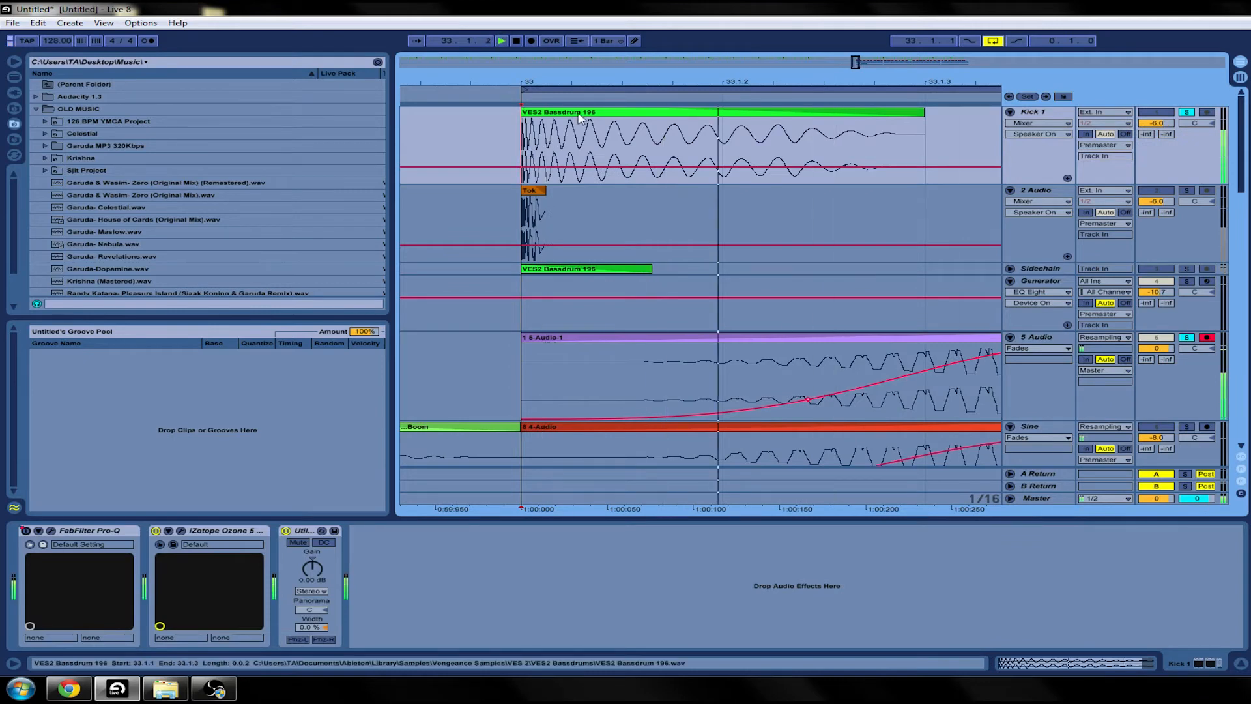
pyautogui.press('space')
# Add a short fade-out at the end of the 5 Audio clip, starting a little after 33.1.4
pyautogui.moveTo(577, 77); pyautogui.dragTo(506, 76)
pyautogui.moveTo(848, 90); pyautogui.dragTo(889, 89)
pyautogui.rightClick(718, 318)
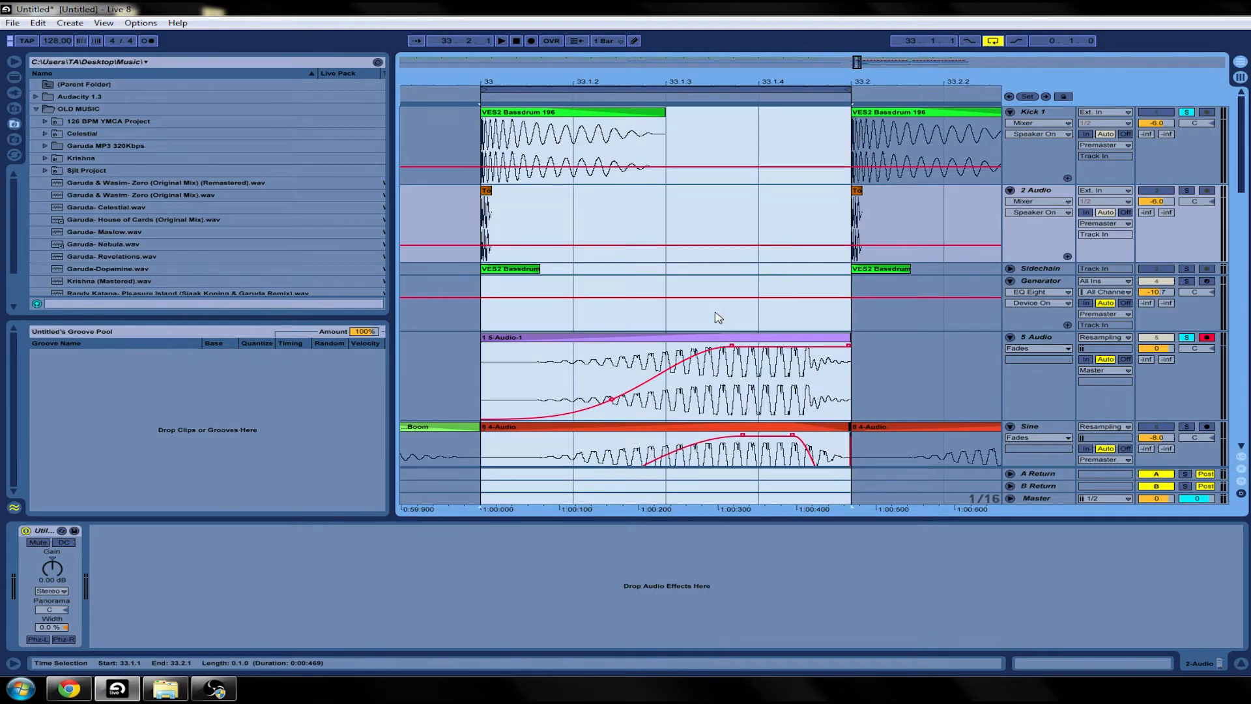
pyautogui.click(662, 350)
pyautogui.scroll(-3, 841, 319)
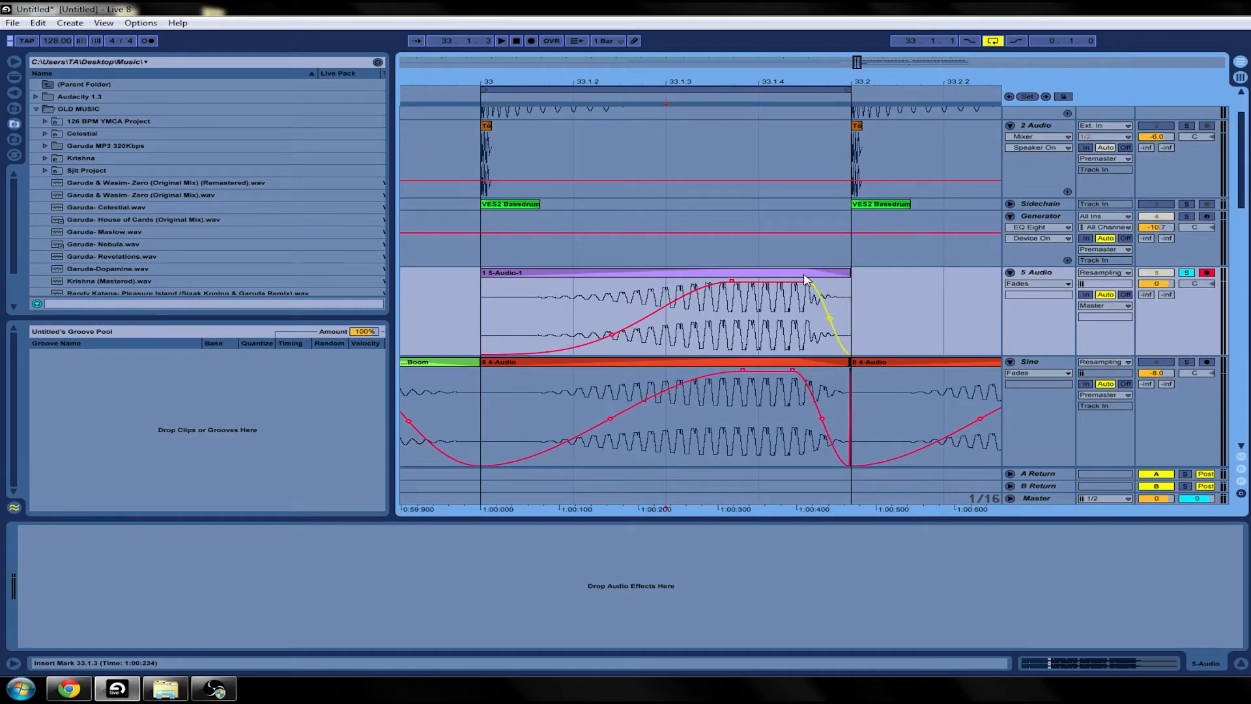
# Duplicate the faded 5 Audio clip three times to fill bar 33 and extend the arrangement loop to bar 34
pyautogui.click(592, 306)
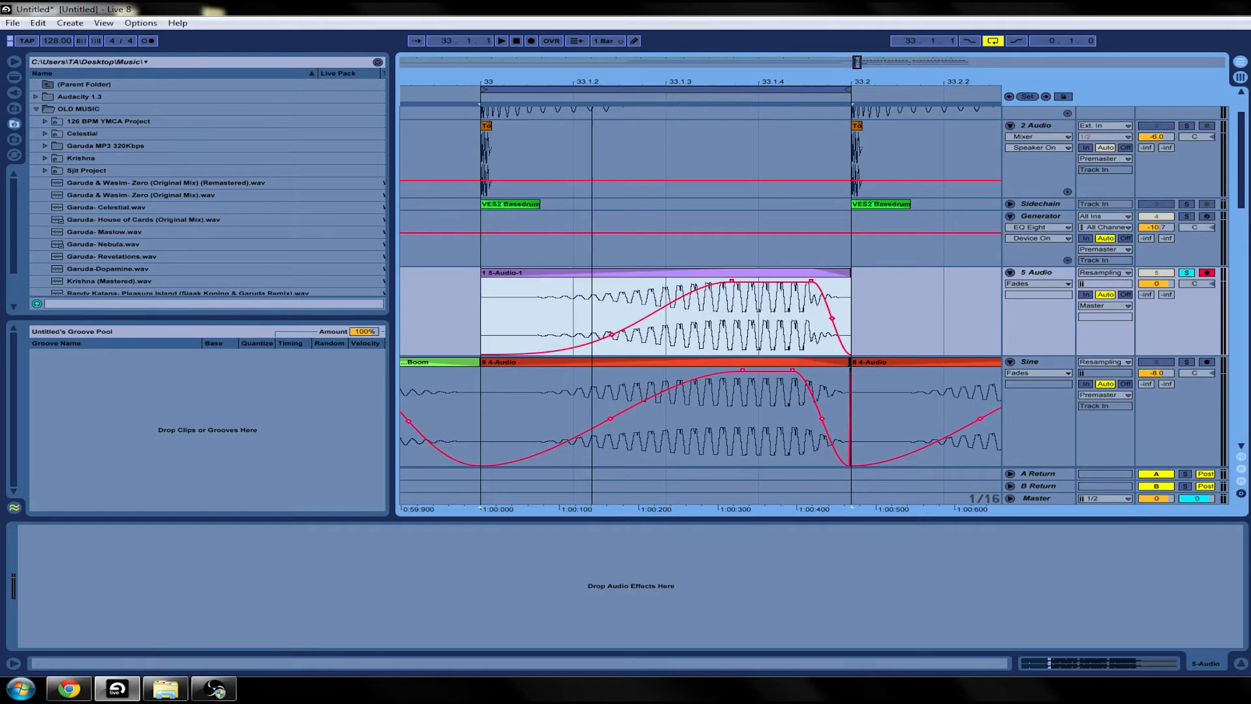
pyautogui.moveTo(592, 83); pyautogui.dragTo(566, 45)
pyautogui.hotkey('ctrl', 'd')
pyautogui.hotkey('ctrl', 'd')
pyautogui.hotkey('ctrl', 'd')
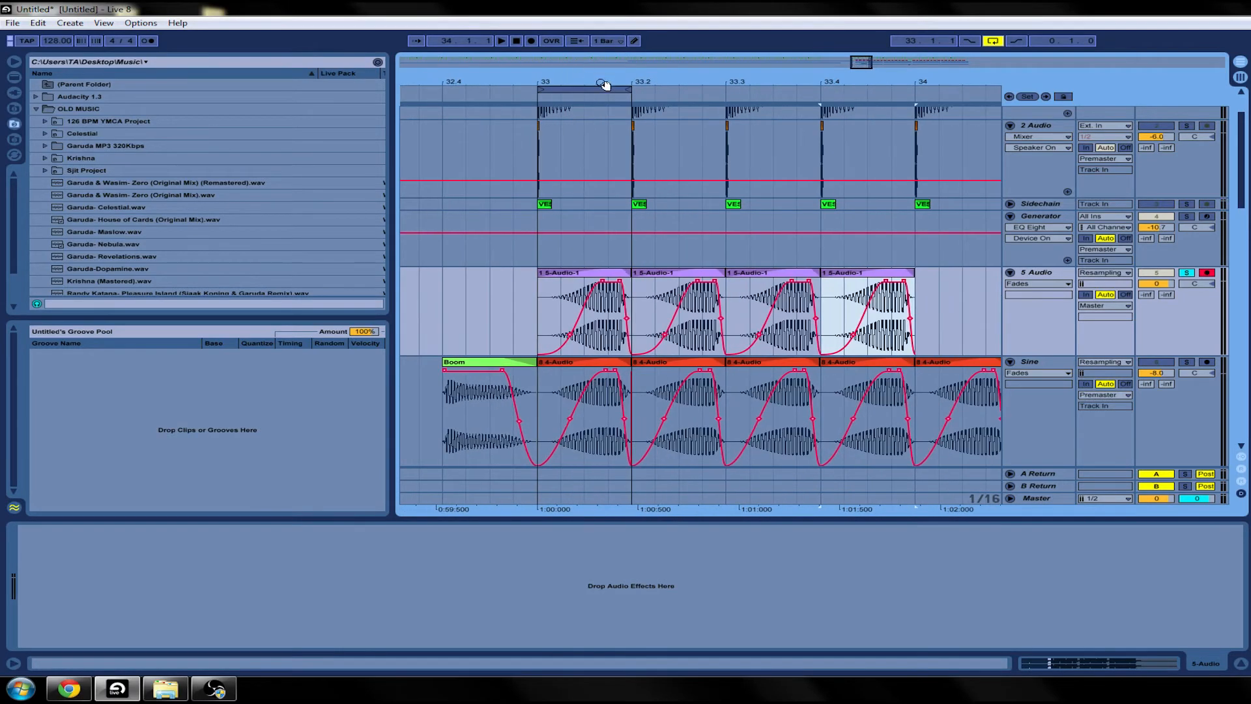
pyautogui.moveTo(623, 88); pyautogui.dragTo(918, 126)
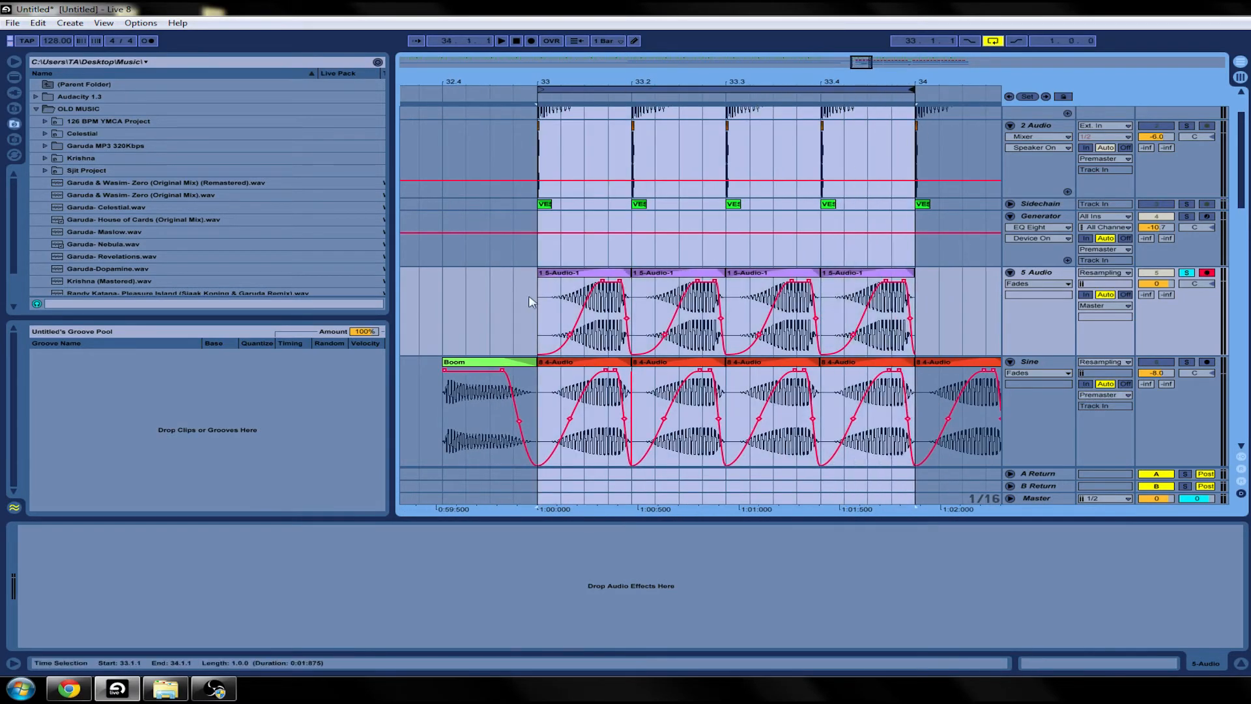
# Play the looped bar of kick and 5 Audio clips from bar 33, and disarm the 5 Audio track
pyautogui.click(540, 298)
pyautogui.press('space')
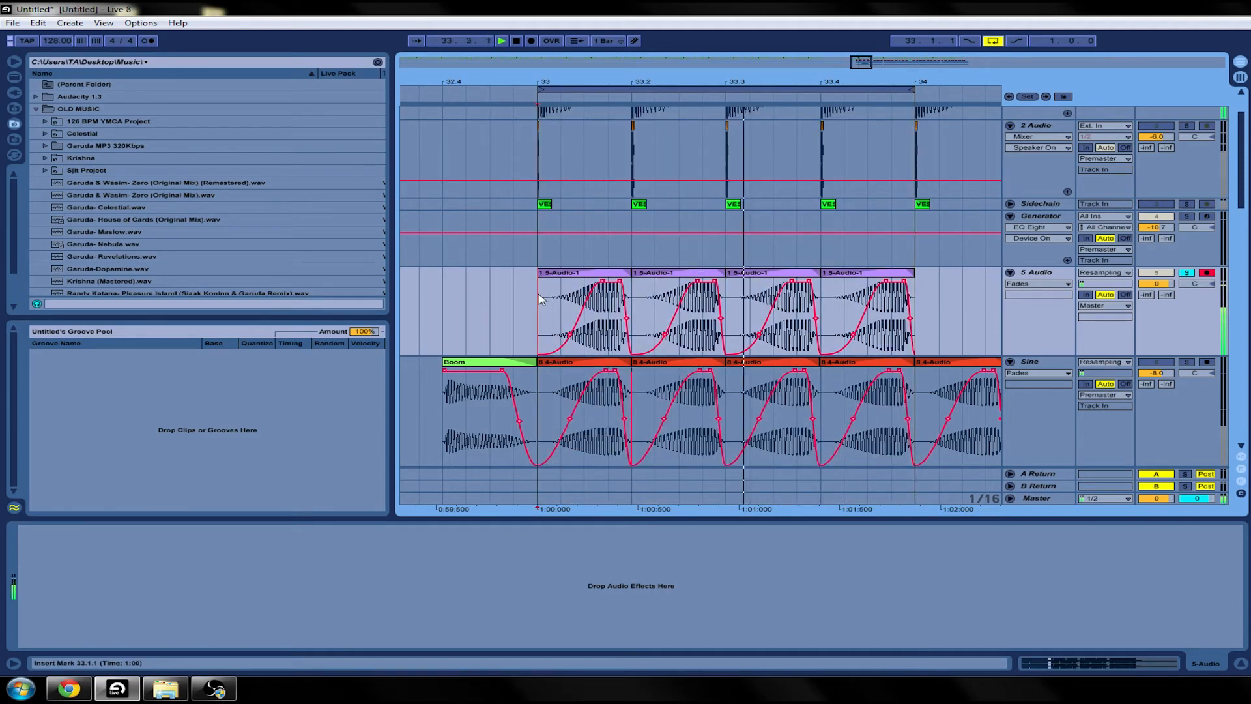
pyautogui.scroll(3, 648, 271)
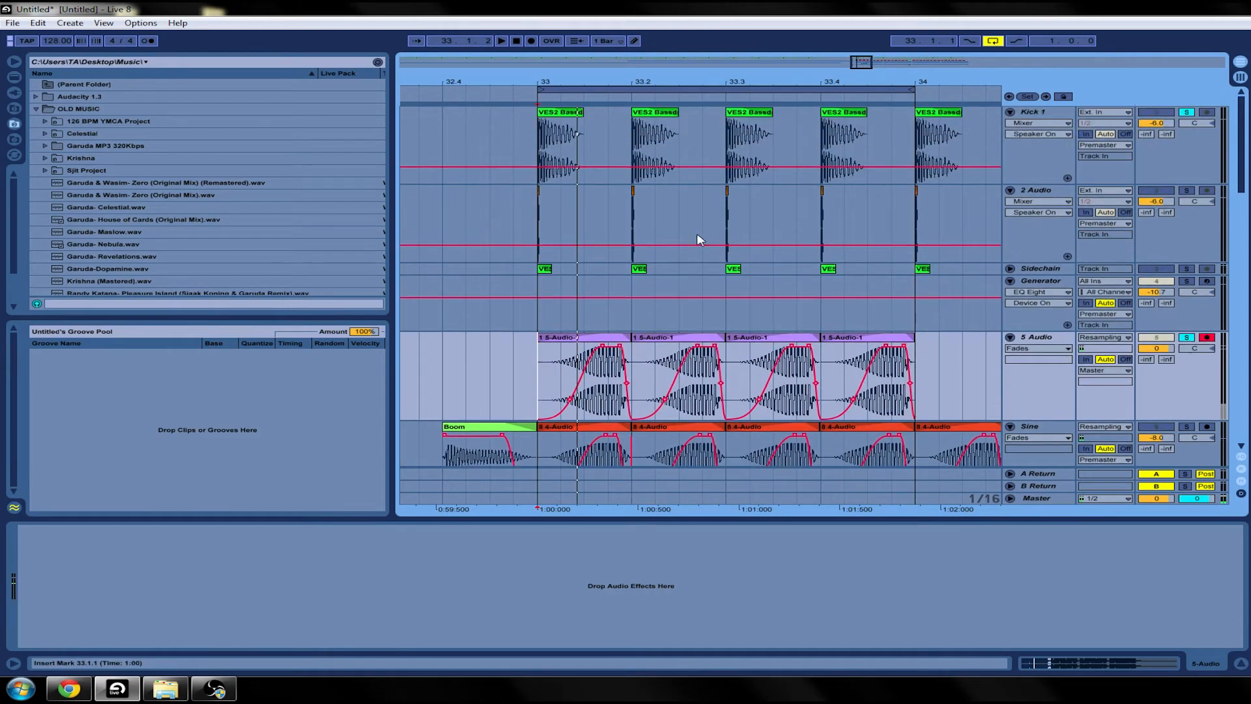
pyautogui.press('space')
pyautogui.press('space')
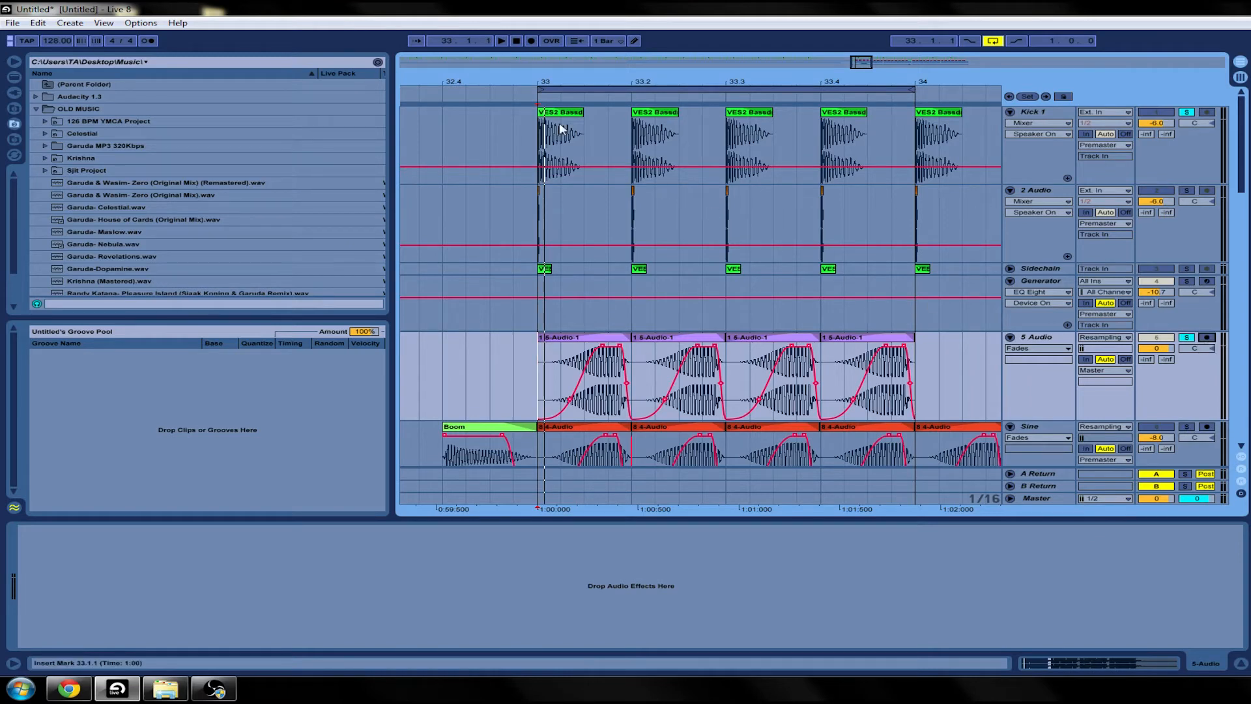
pyautogui.press('space')
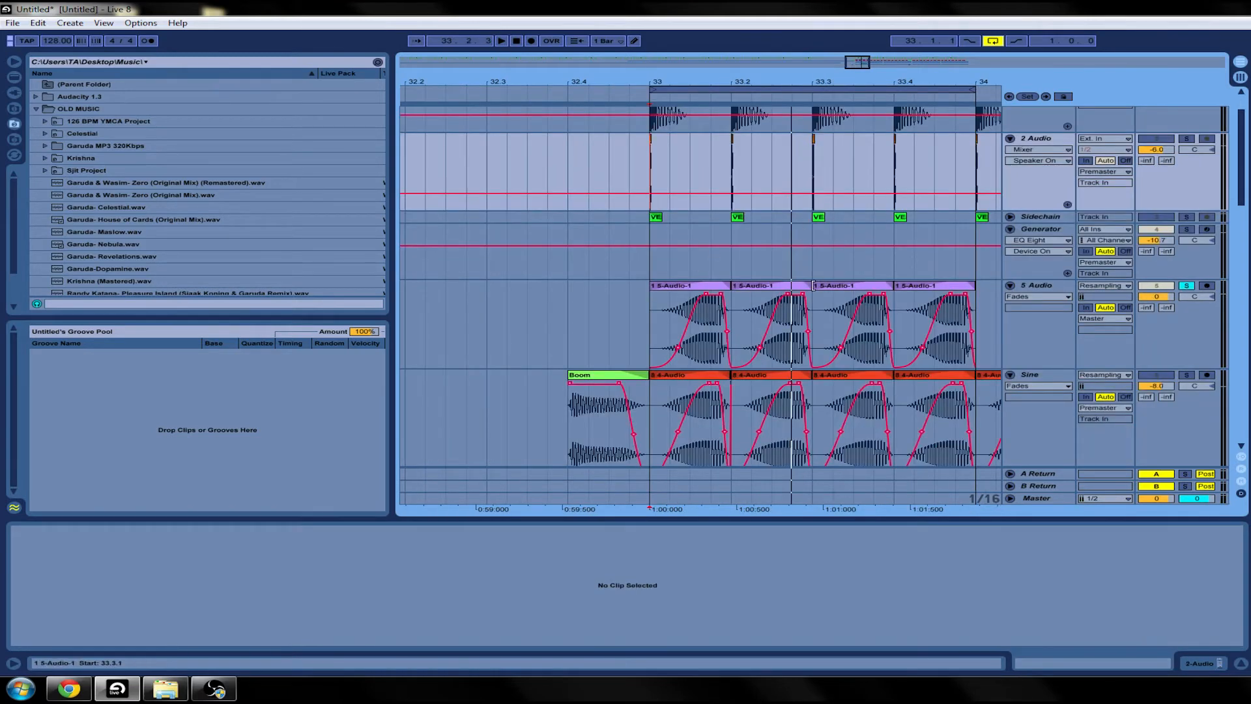
# Clear the track solos and activate Kick 1 and 2 Audio, auditioning the loop with 2 Audio soloed in between
pyautogui.scroll(3, 815, 290)
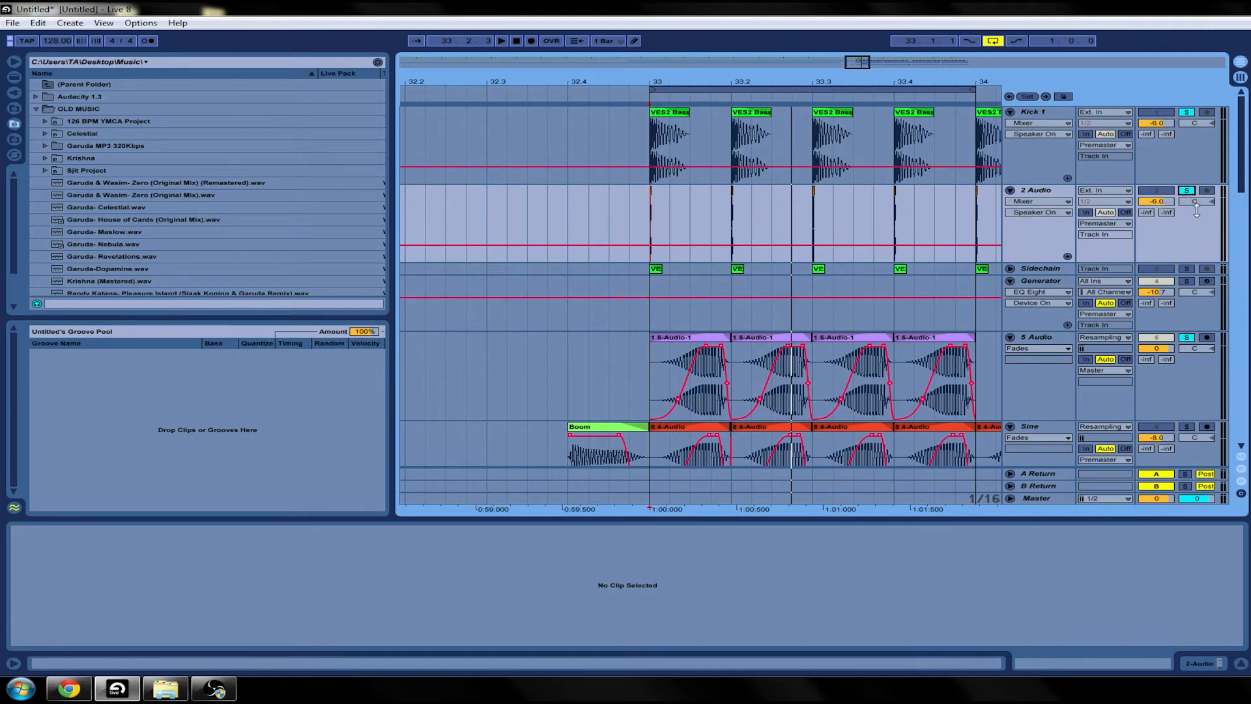
pyautogui.click(1187, 191)
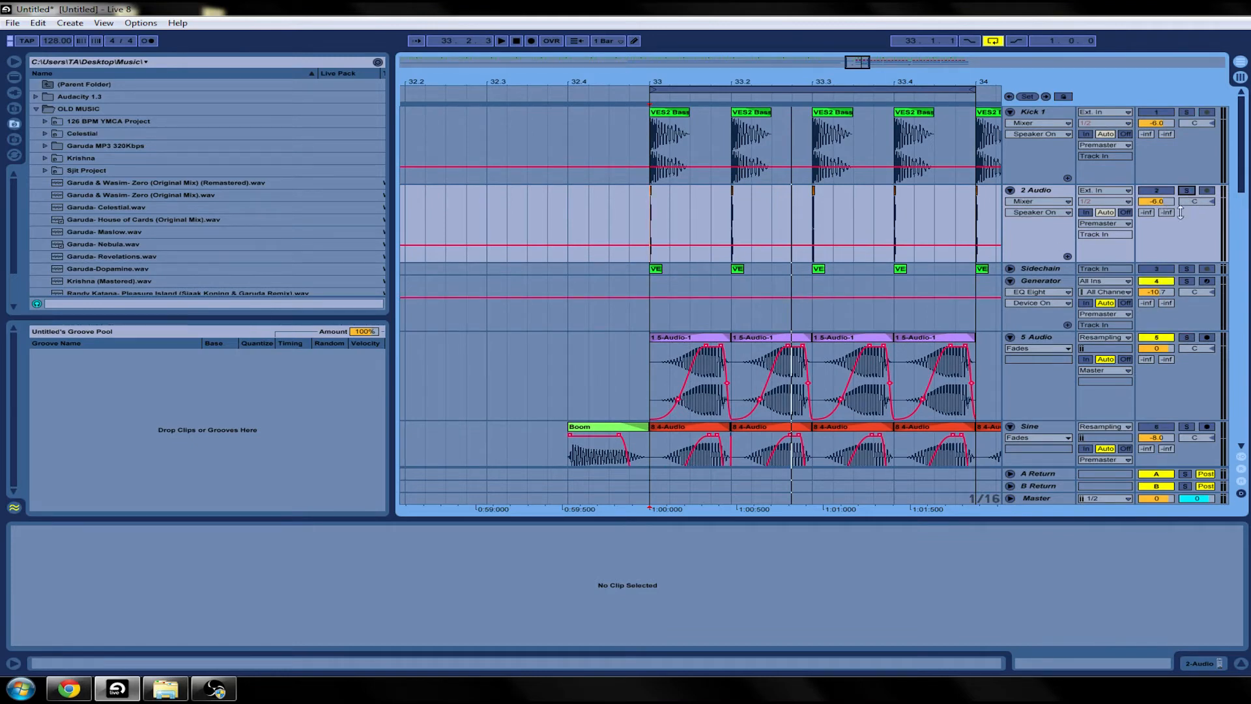
pyautogui.click(1162, 114)
pyautogui.click(1187, 191)
pyautogui.press('space')
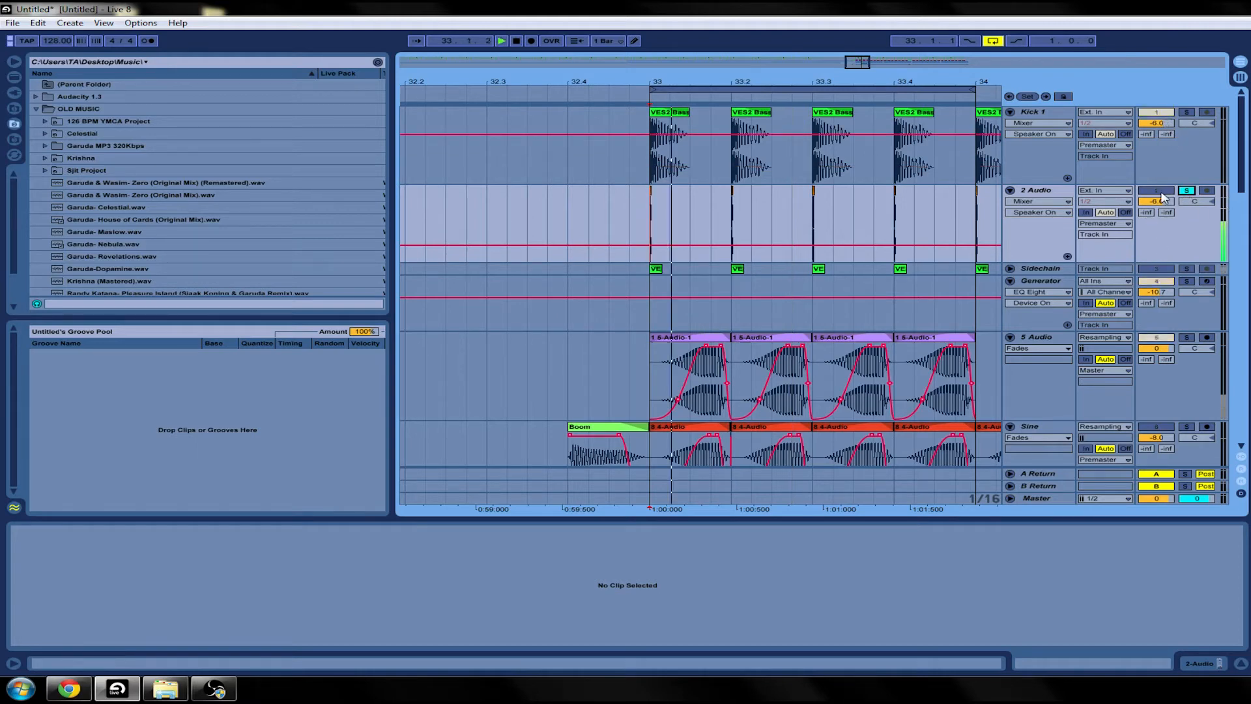
pyautogui.click(1186, 191)
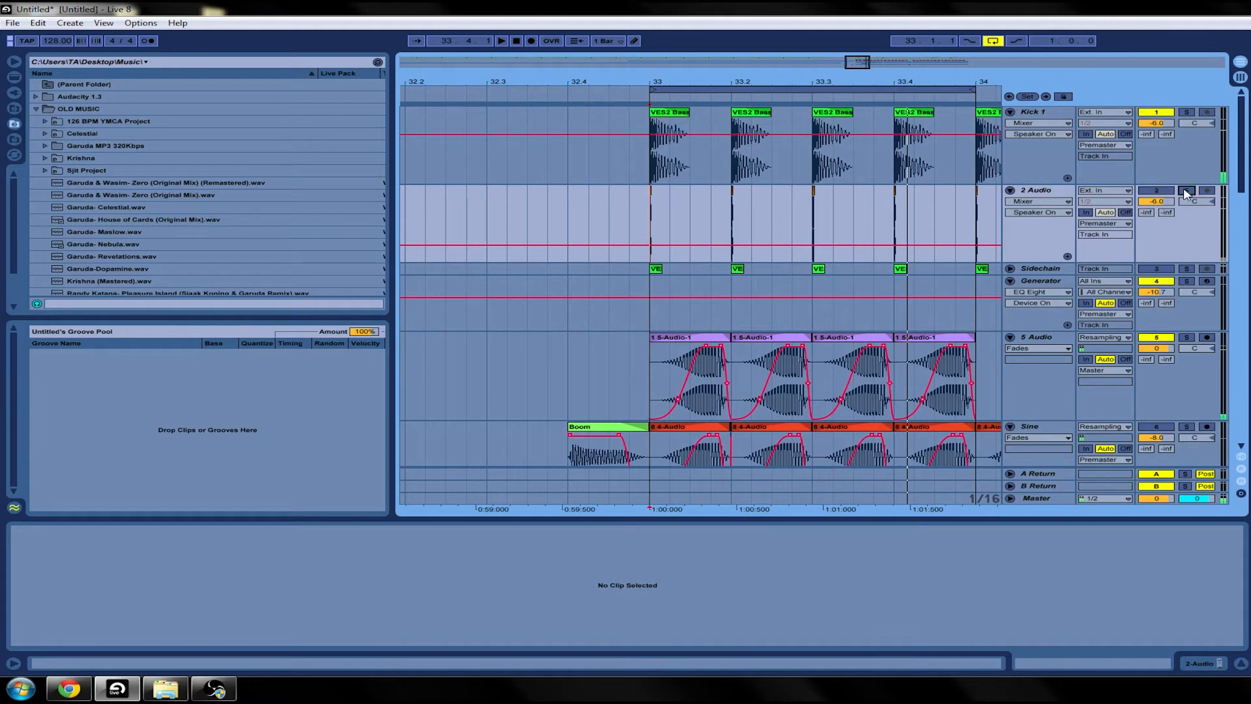
pyautogui.click(1163, 192)
# Set the 5 Audio track volume to -8.0 dB and audition the loop with both kick layers
pyautogui.press('space')
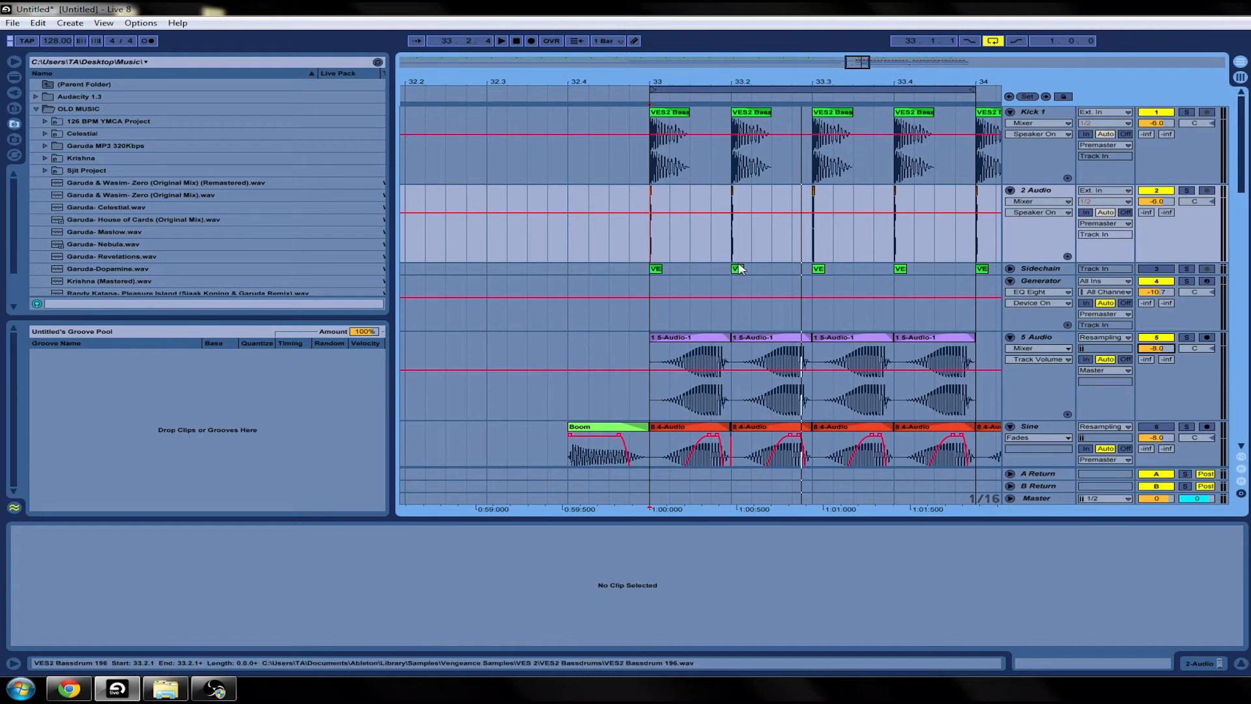
pyautogui.press('space')
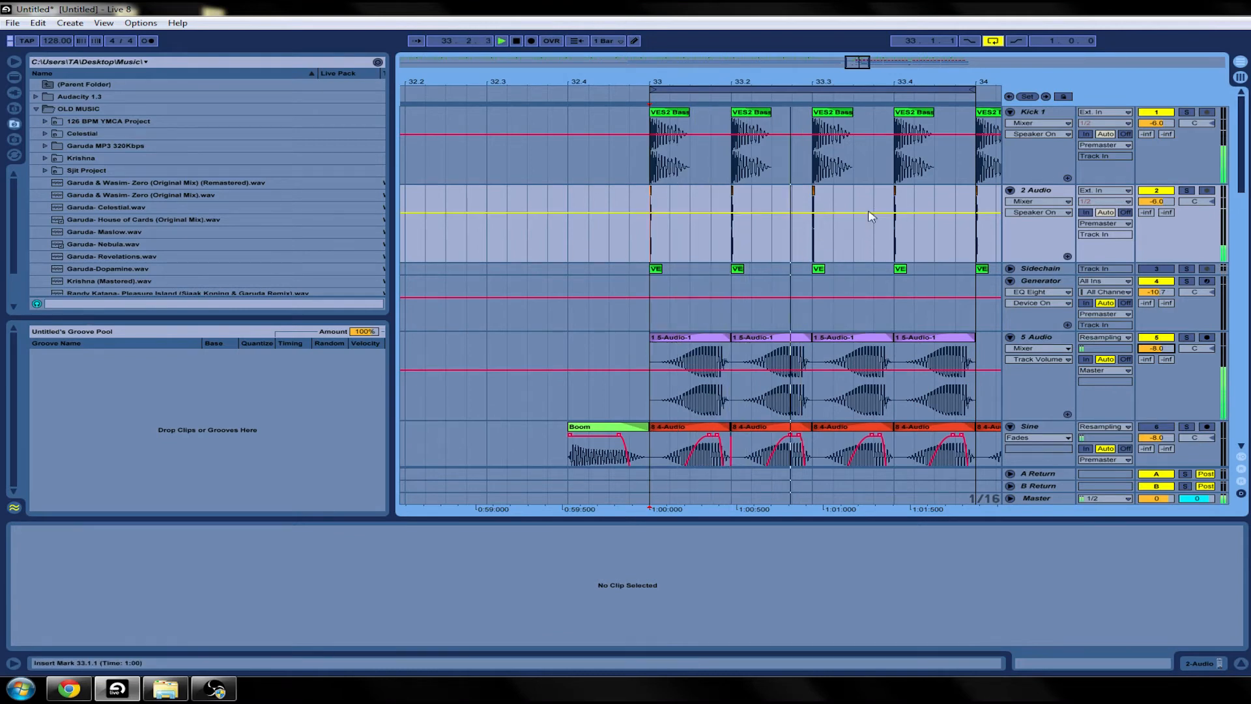
pyautogui.moveTo(1156, 348); pyautogui.dragTo(1156, 349)
pyautogui.press('space')
pyautogui.scroll(-1, 910, 371)
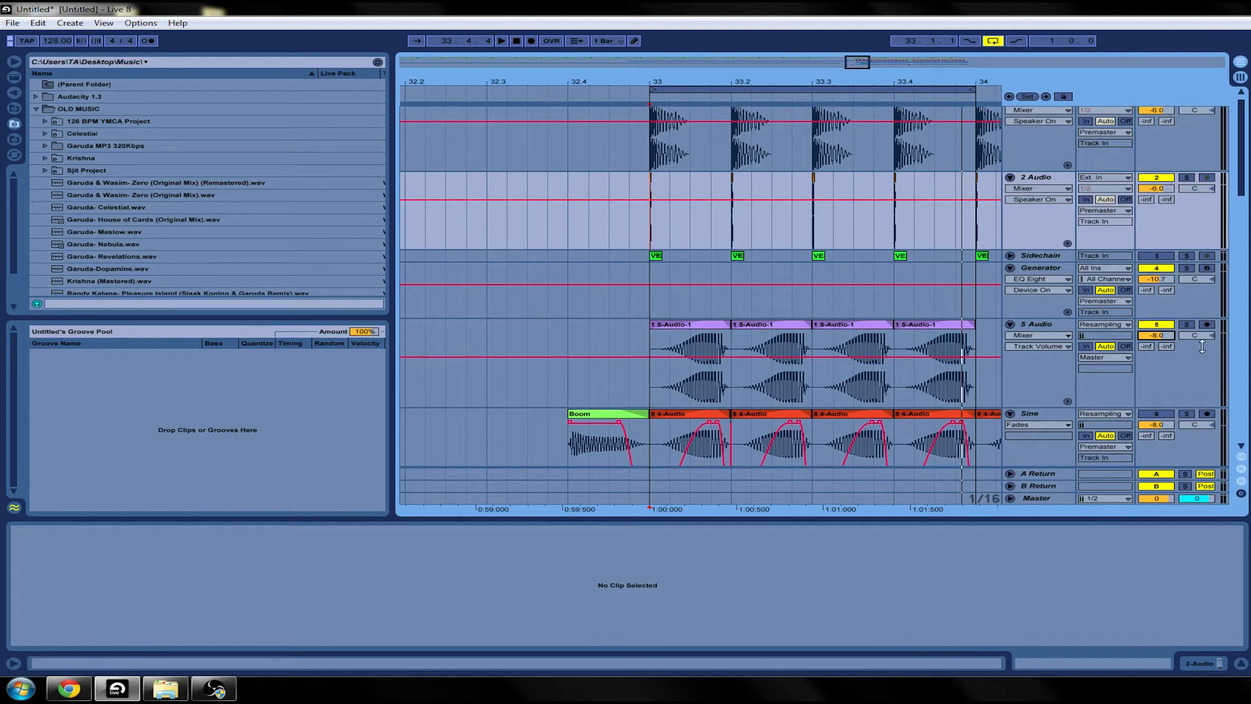
# Check the track and master levels in Session View during playback, and return to the Arrangement with the insert marker on 5 Audio at bar 33
pyautogui.click(1241, 79)
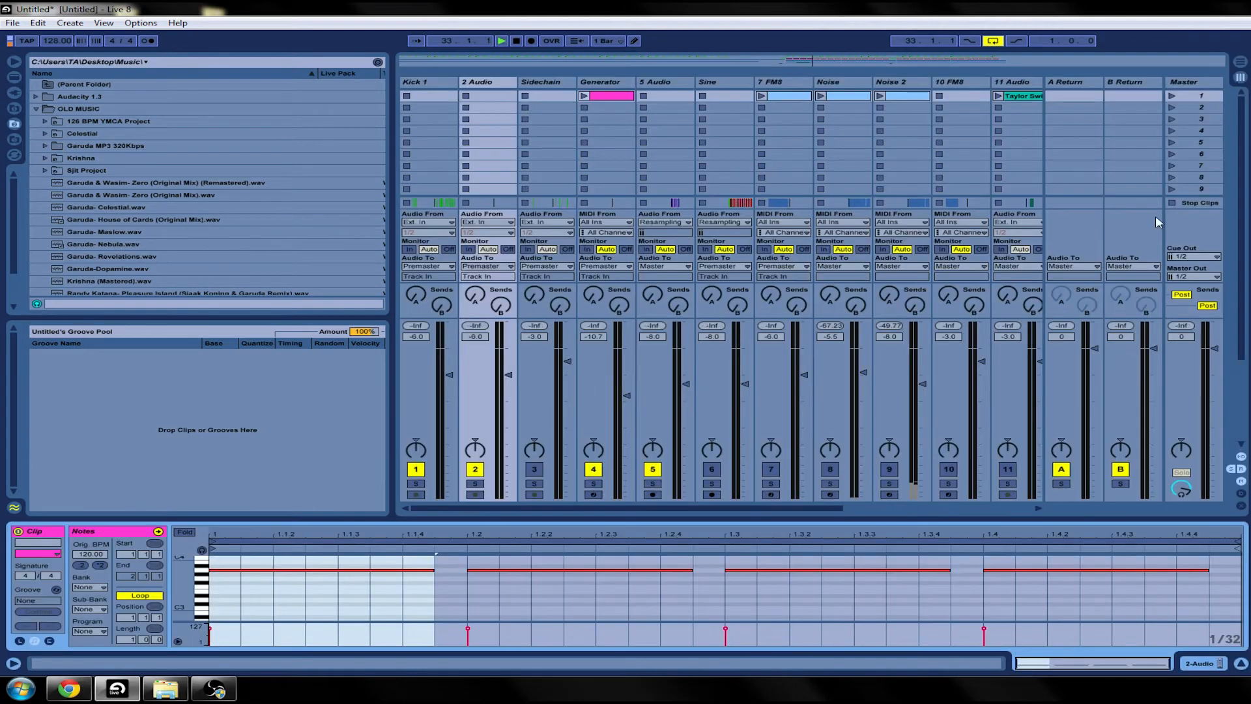
pyautogui.press('space')
pyautogui.click(655, 325)
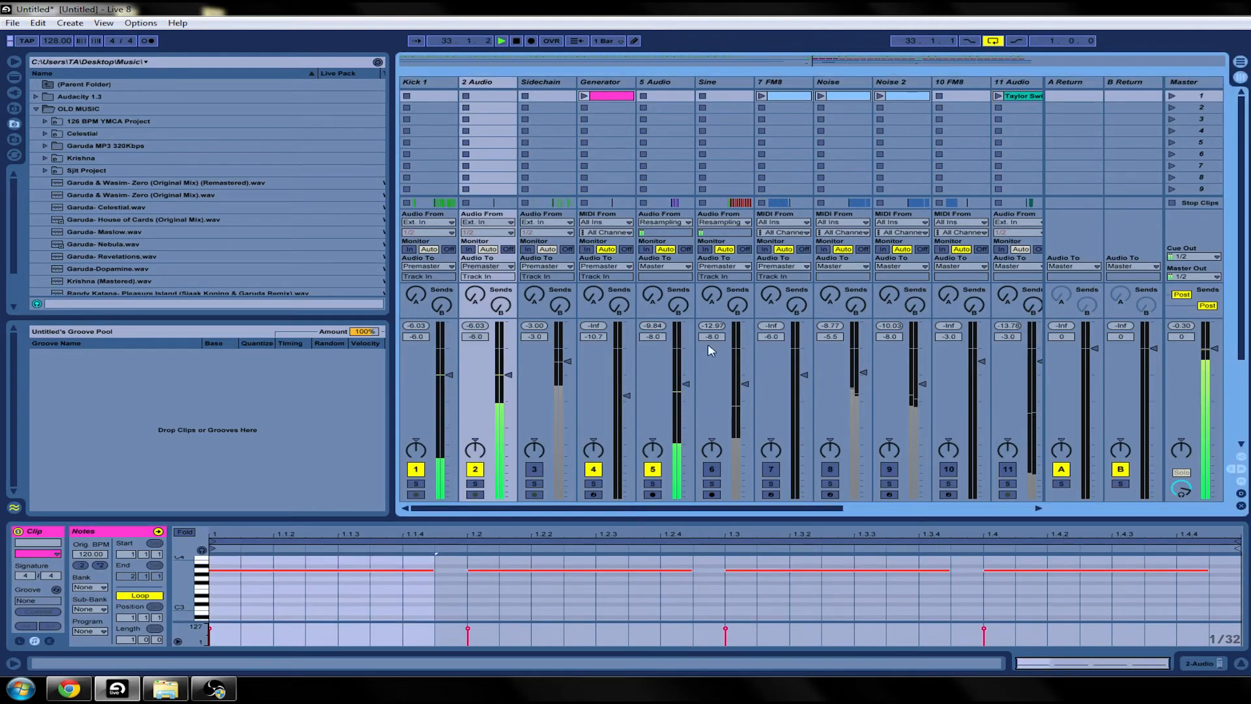
pyautogui.press('space')
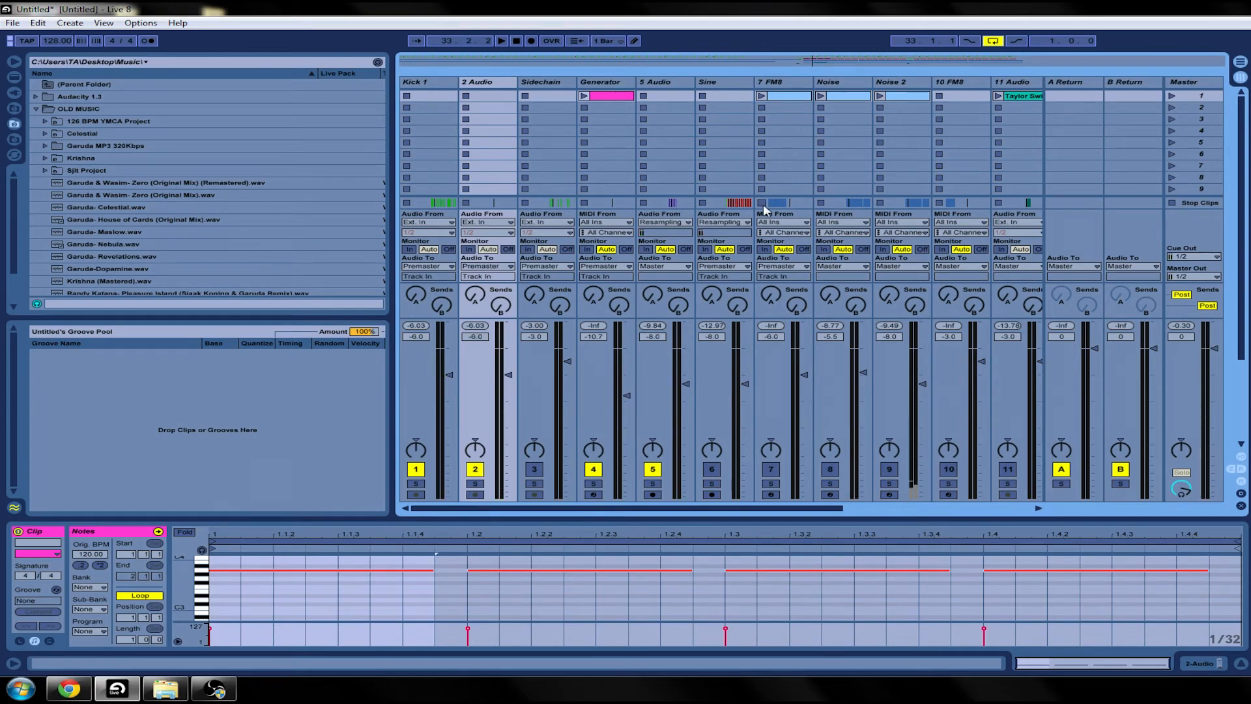
pyautogui.click(1240, 62)
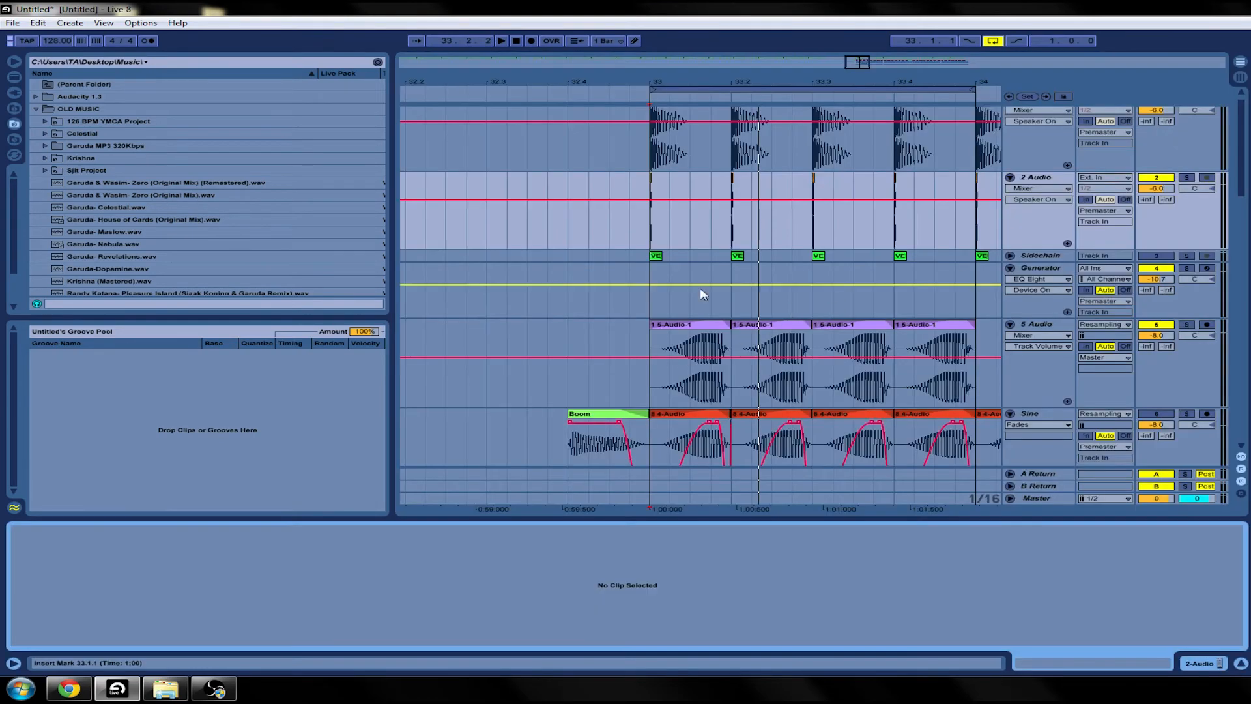
pyautogui.click(655, 341)
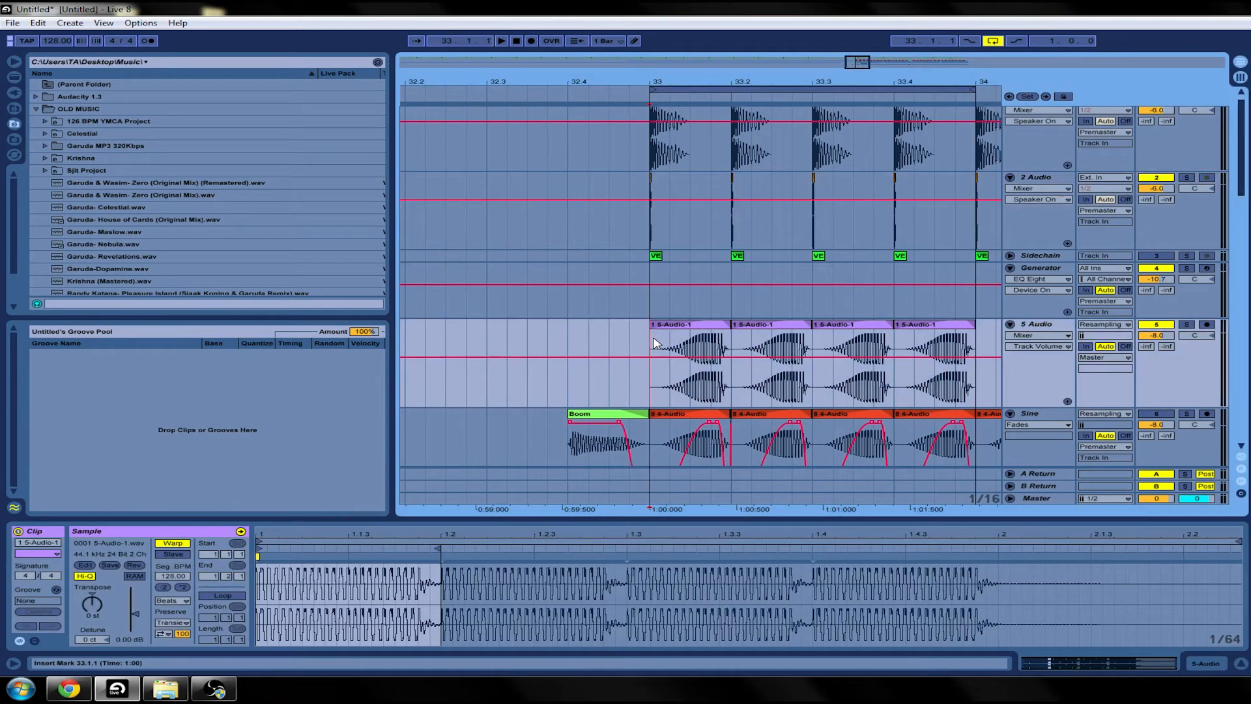
# Audition the kick and 5 Audio loop, and extend the loop brace to four bars from bar 33
pyautogui.press('space')
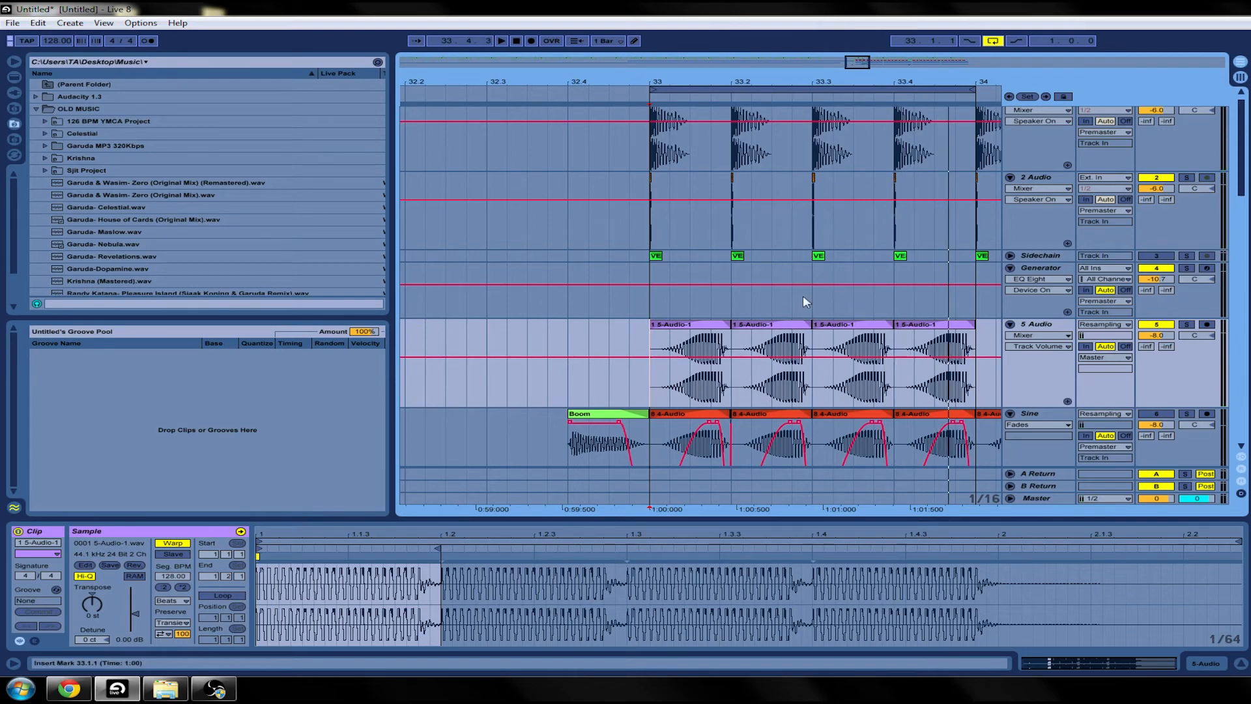
pyautogui.scroll(1, 1232, 150)
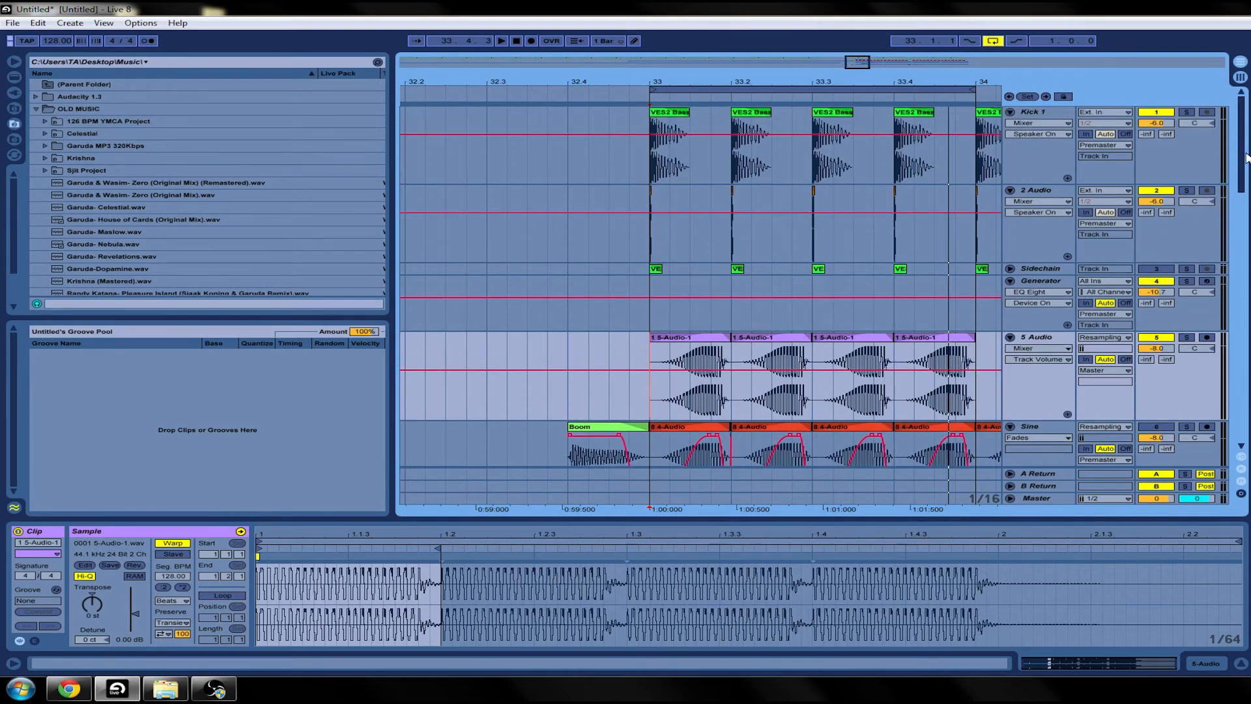
pyautogui.moveTo(1246, 158)
pyautogui.mouseDown()
pyautogui.moveTo(1245, 397)
pyautogui.moveTo(1245, 154)
pyautogui.mouseUp()
pyautogui.moveTo(919, 88); pyautogui.dragTo(977, 152)
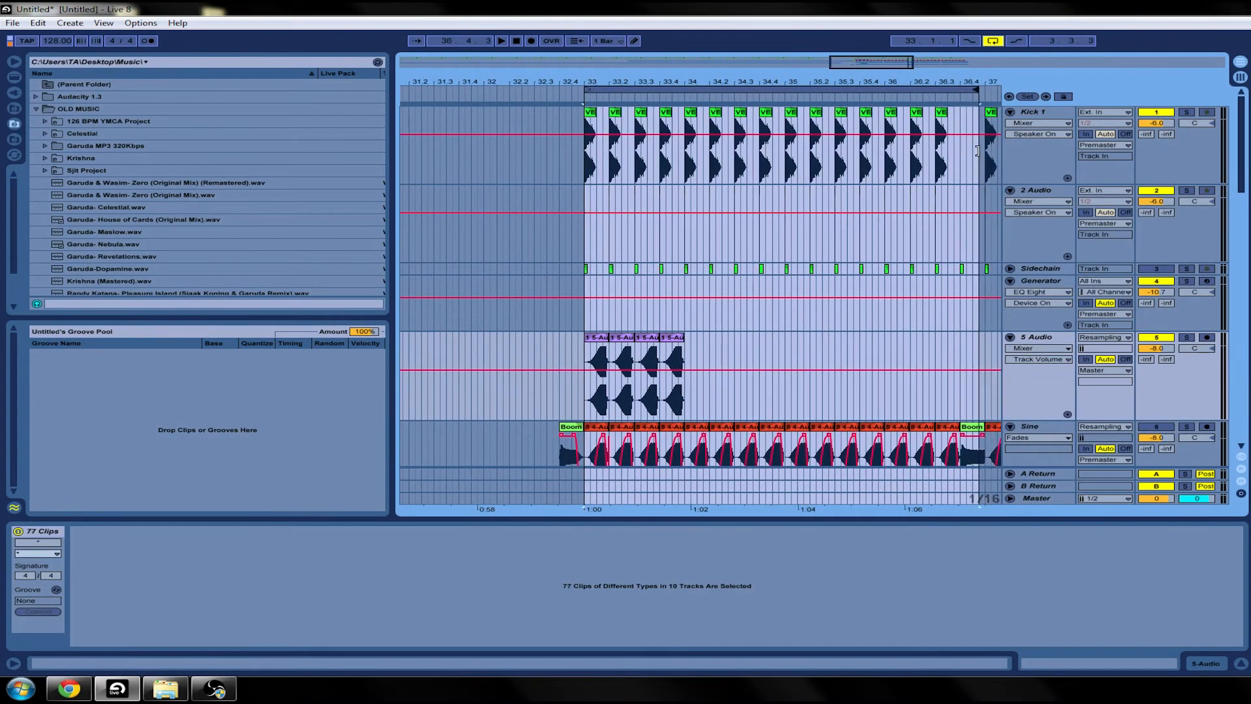
# Duplicate the one-bar group of 5 Audio clips three times to fill the four-bar loop from bar 33
pyautogui.click(691, 359)
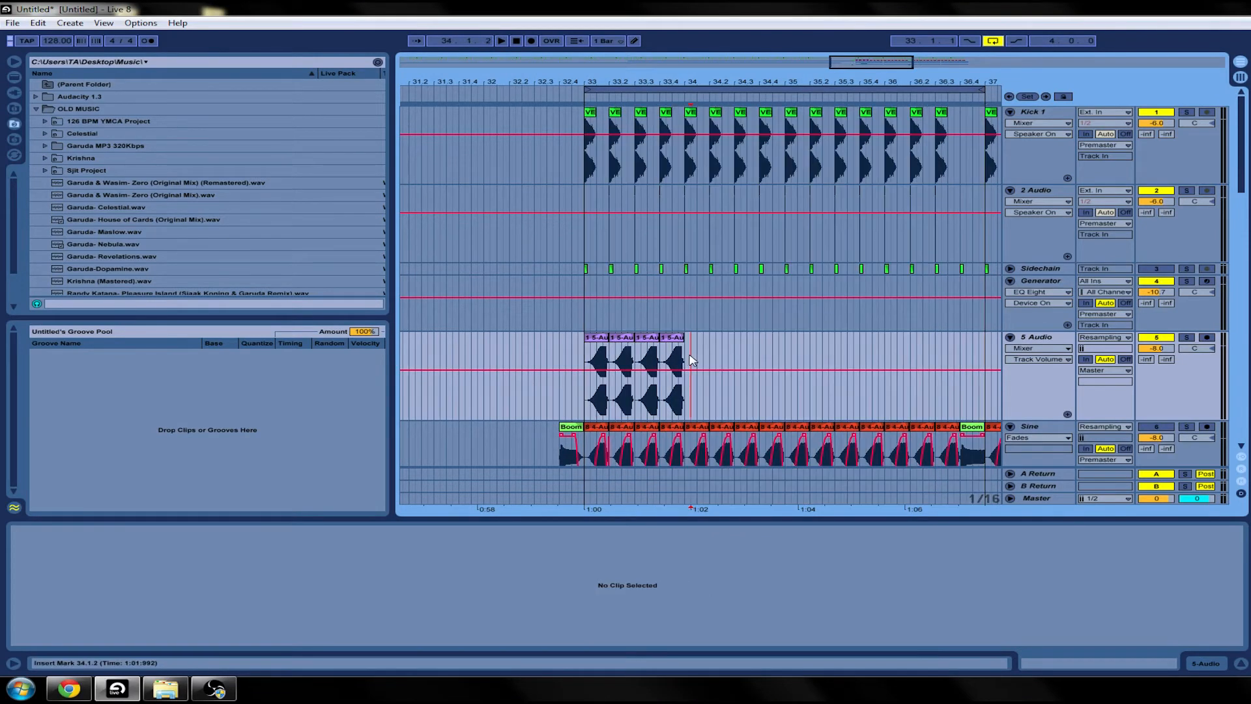
pyautogui.moveTo(690, 358); pyautogui.dragTo(587, 359)
pyautogui.hotkey('ctrl', 'd')
pyautogui.hotkey('ctrl', 'd')
pyautogui.hotkey('ctrl', 'd')
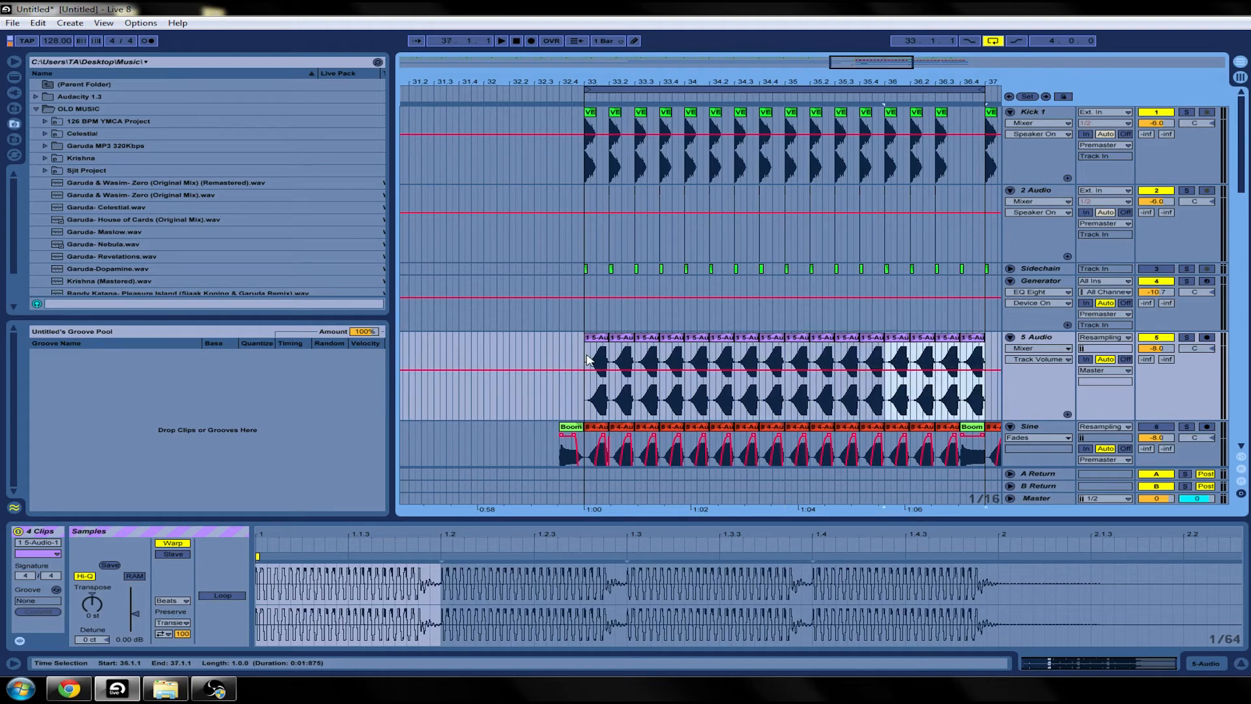
# Clear the last beat of bar 36 on 5 Audio, and duplicate the clip at 36.2 onto beat 36.3
pyautogui.click(585, 203)
pyautogui.press('space')
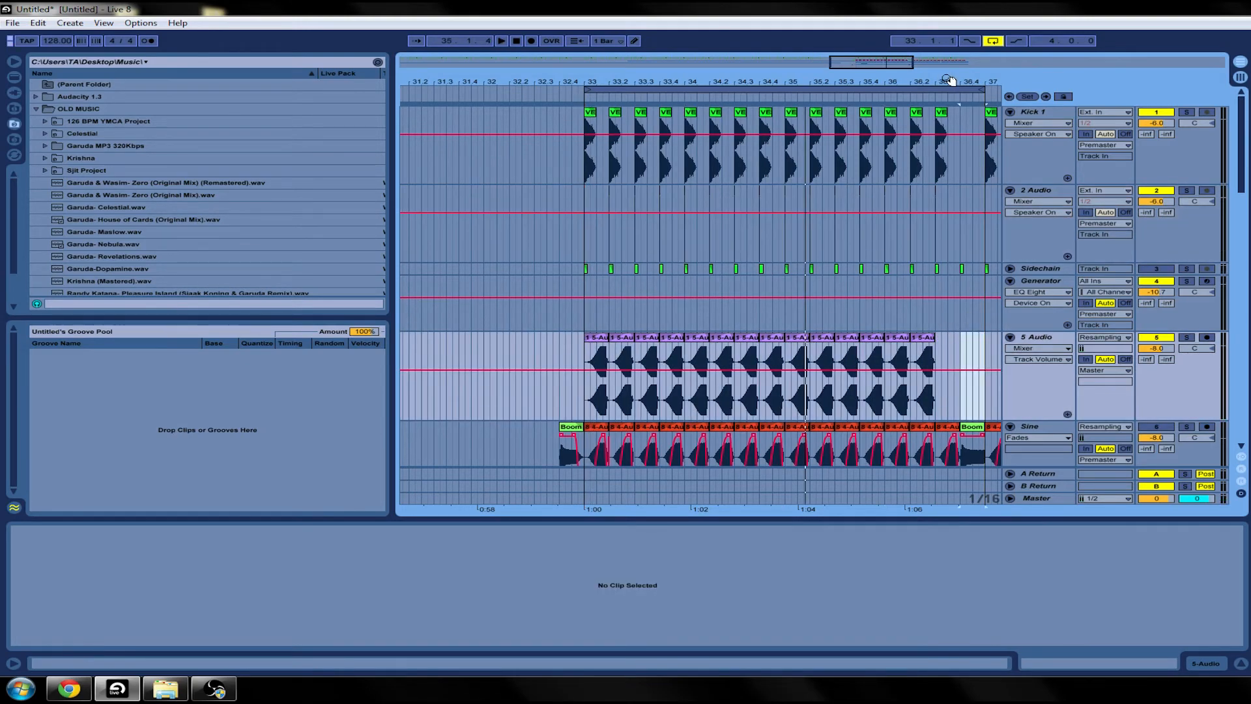
pyautogui.moveTo(948, 79); pyautogui.dragTo(928, 354)
pyautogui.click(926, 351)
pyautogui.hotkey('ctrl', 'd')
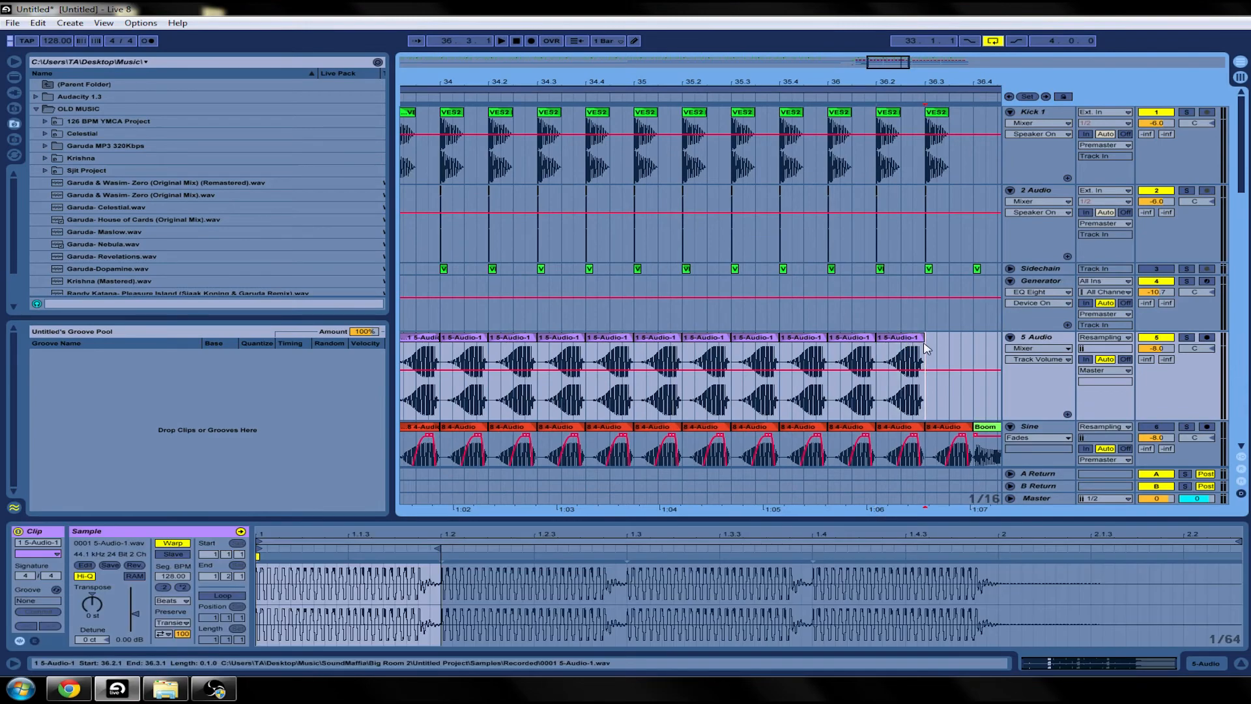
pyautogui.moveTo(928, 83); pyautogui.dragTo(929, 35)
# Place the insert marker at bar 33, and activate the Noise, Noise 2 and 10 FM8 tracks and track 12
pyautogui.click(617, 360)
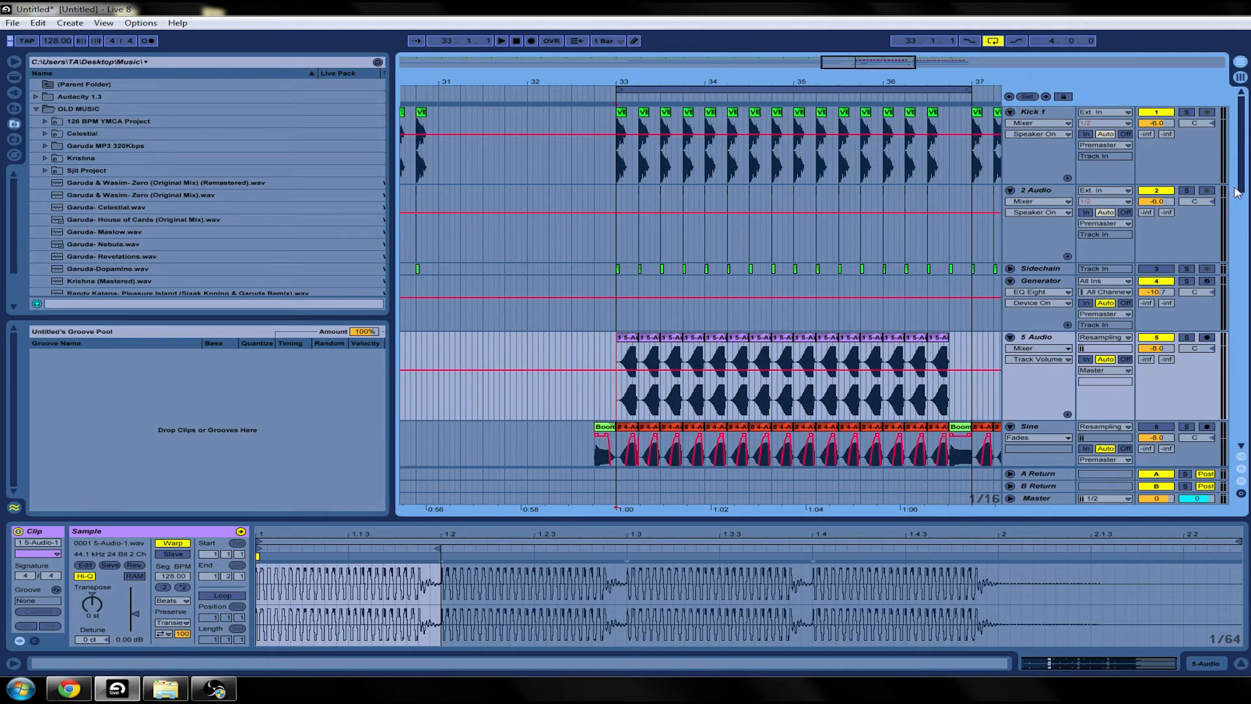
pyautogui.moveTo(1241, 177)
pyautogui.mouseDown()
pyautogui.moveTo(1243, 312)
pyautogui.moveTo(1242, 292)
pyautogui.mouseUp()
pyautogui.click(1157, 262)
pyautogui.scroll(-3, 1167, 293)
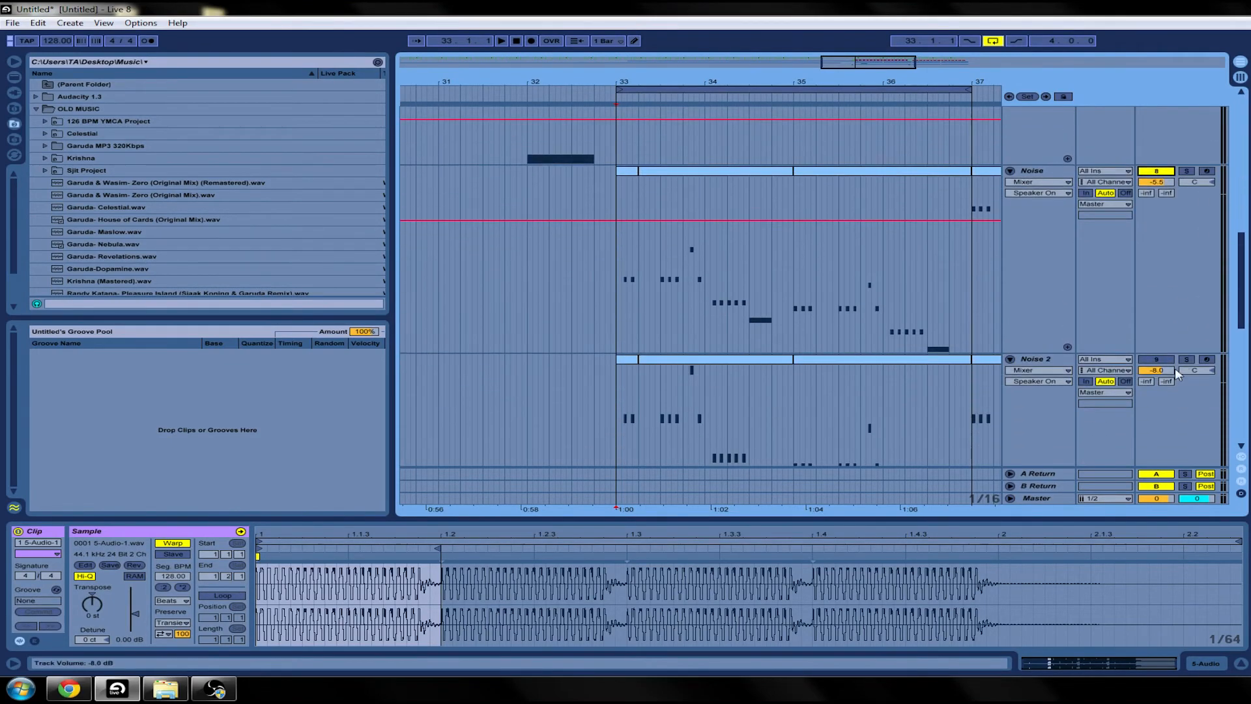
pyautogui.click(1154, 346)
pyautogui.click(1156, 361)
pyautogui.scroll(-5, 1157, 365)
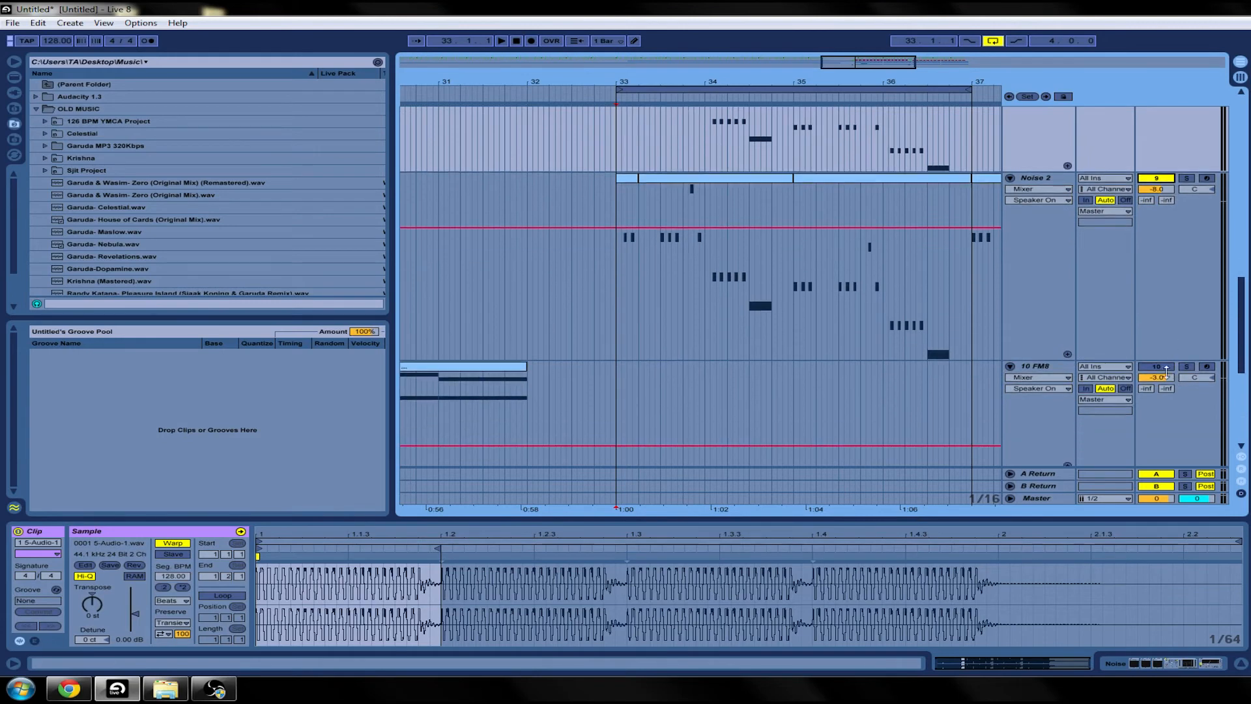
pyautogui.scroll(-4, 1158, 359)
pyautogui.scroll(-1, 1159, 354)
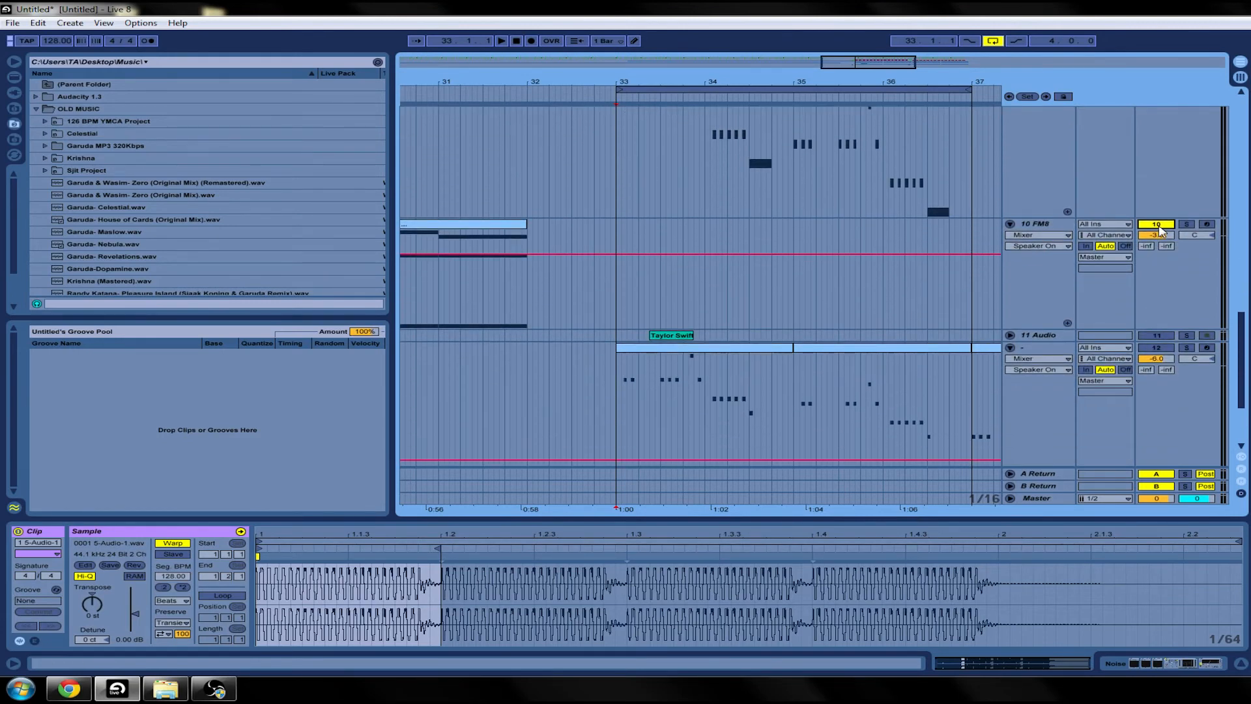
pyautogui.click(1156, 337)
pyautogui.scroll(-4, 963, 379)
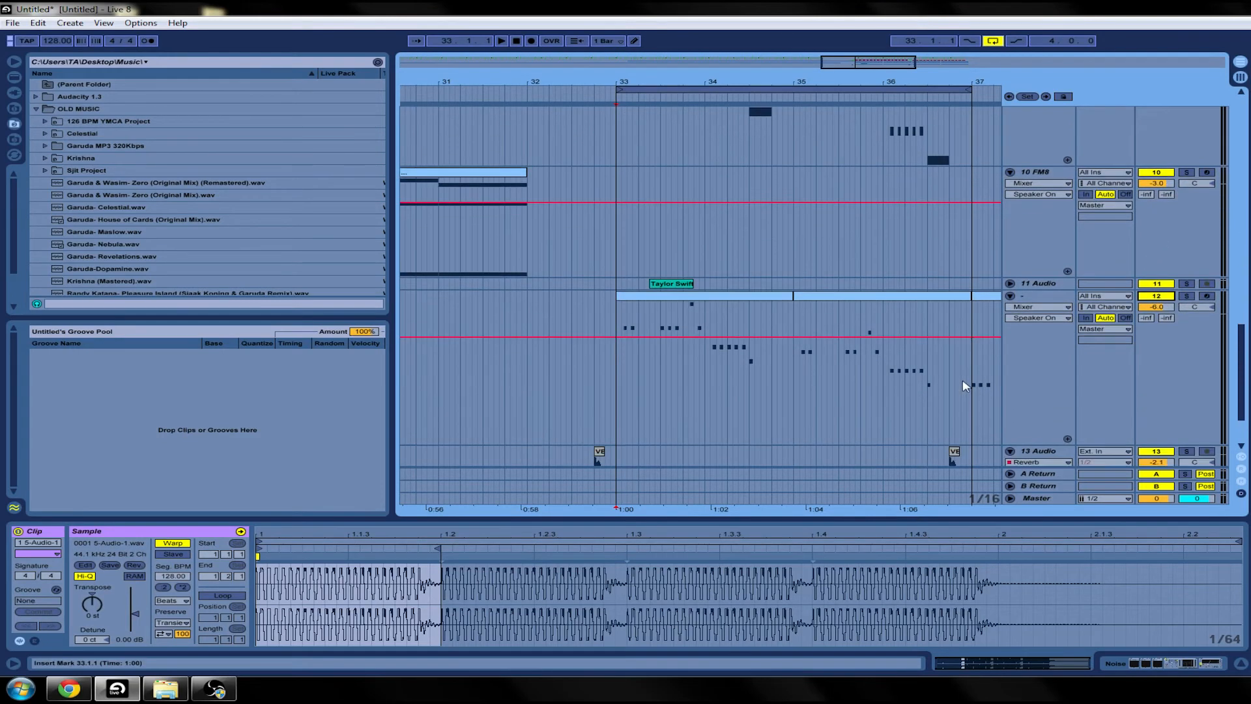
pyautogui.scroll(-1, 947, 372)
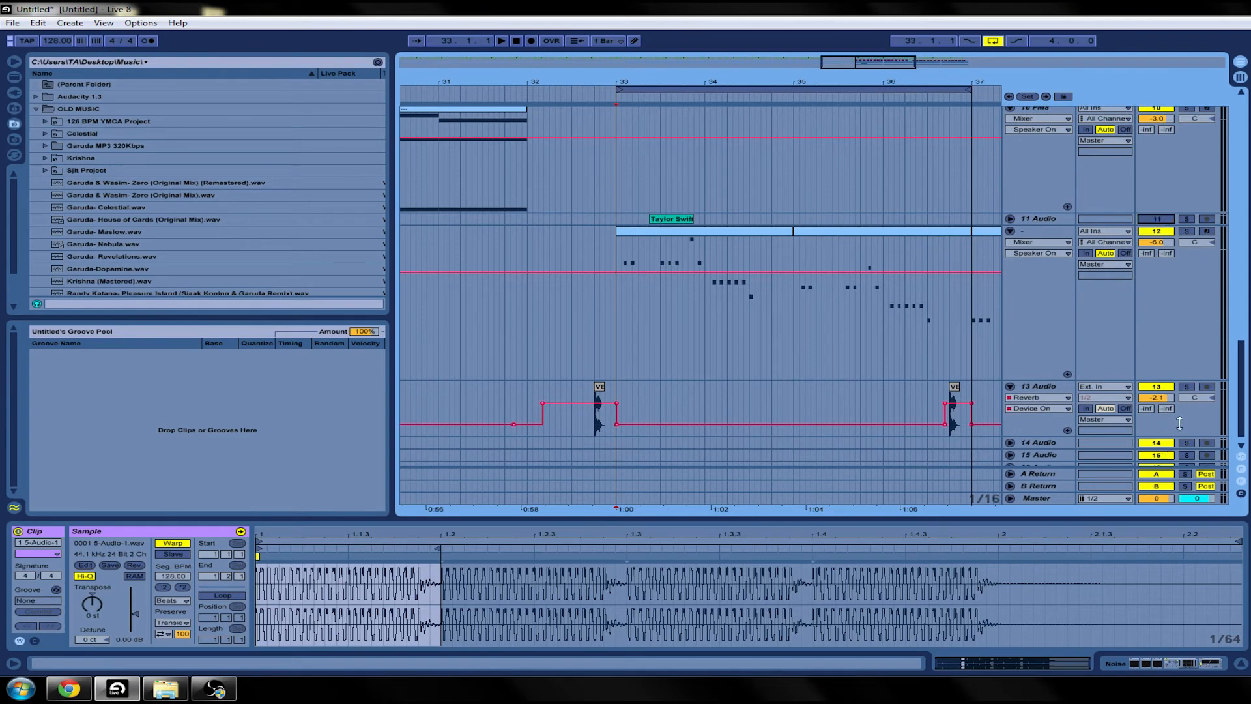
pyautogui.scroll(-1, 1180, 424)
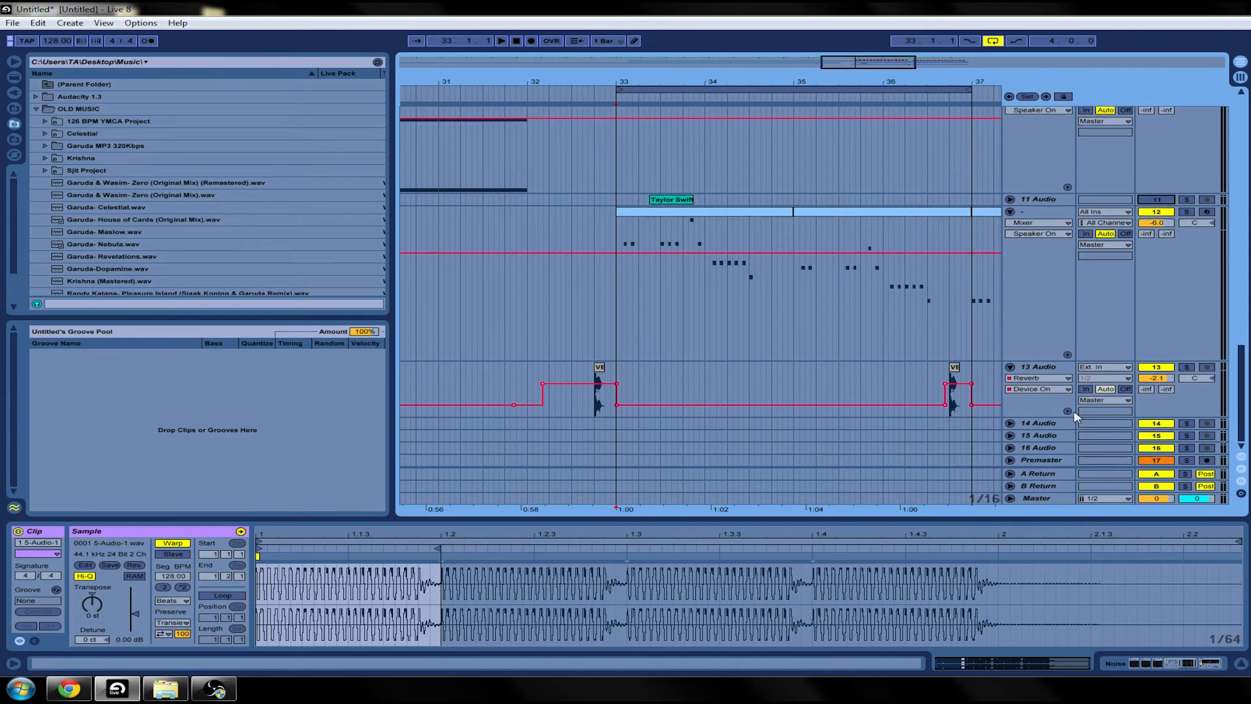
# Play the four-bar loop from bar 33 with the lead layers, checking the tracks from track 12 up to 5 Audio
pyautogui.click(619, 230)
pyautogui.press('space')
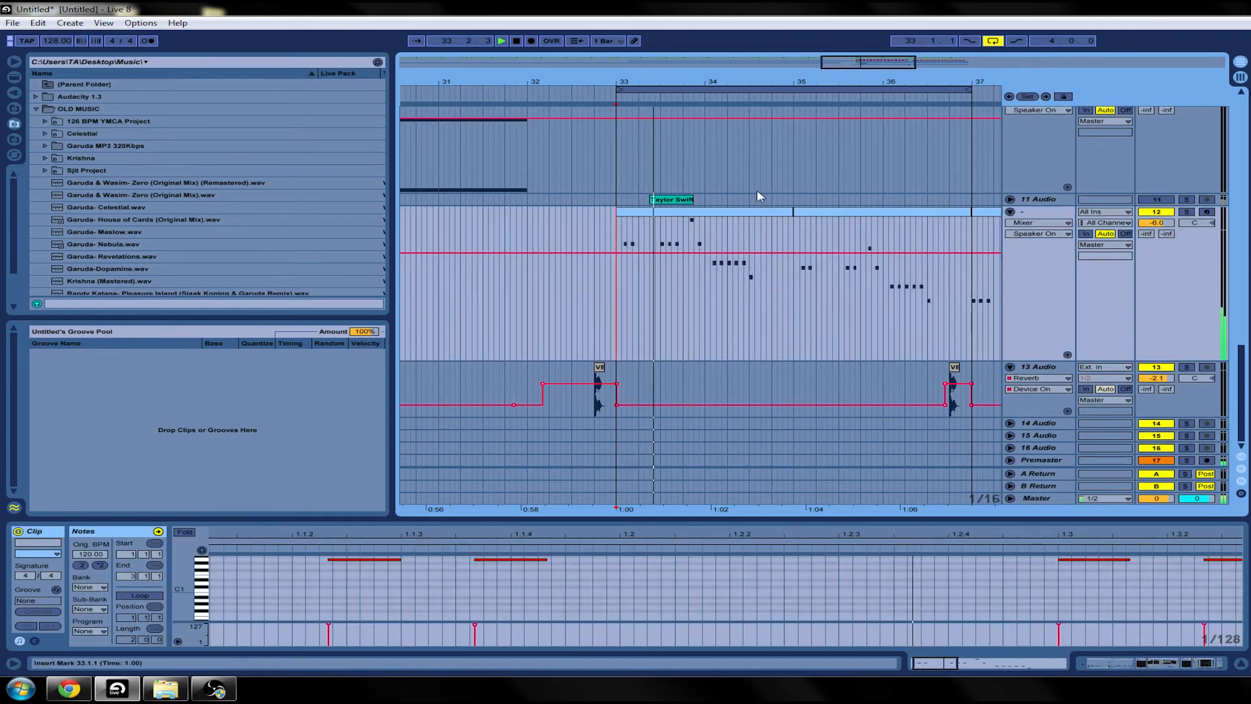
pyautogui.scroll(5, 828, 249)
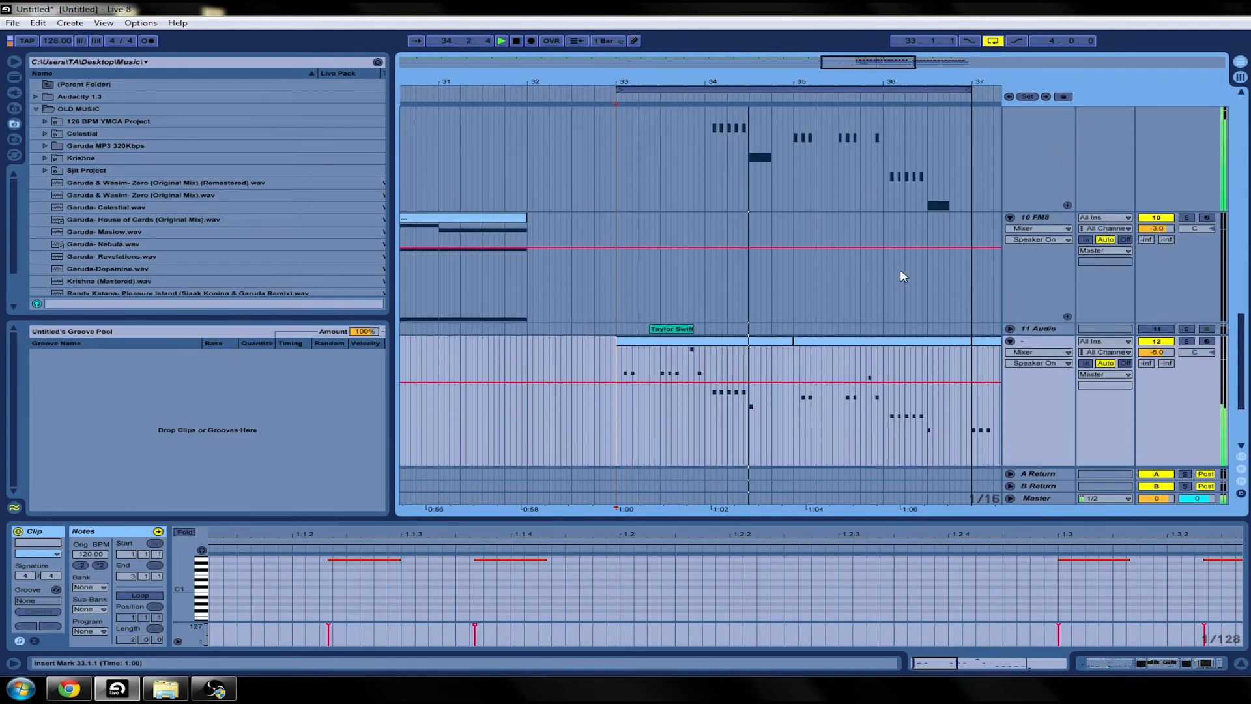
pyautogui.scroll(5, 1007, 296)
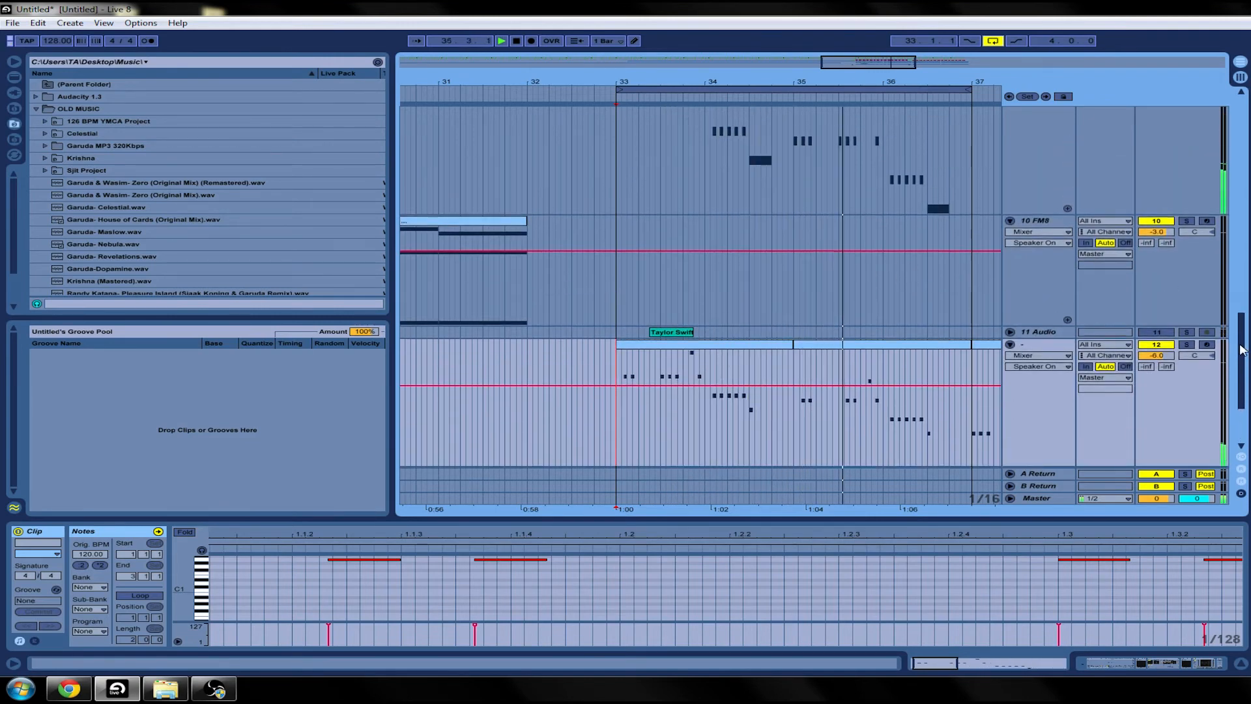
pyautogui.scroll(5, 700, 305)
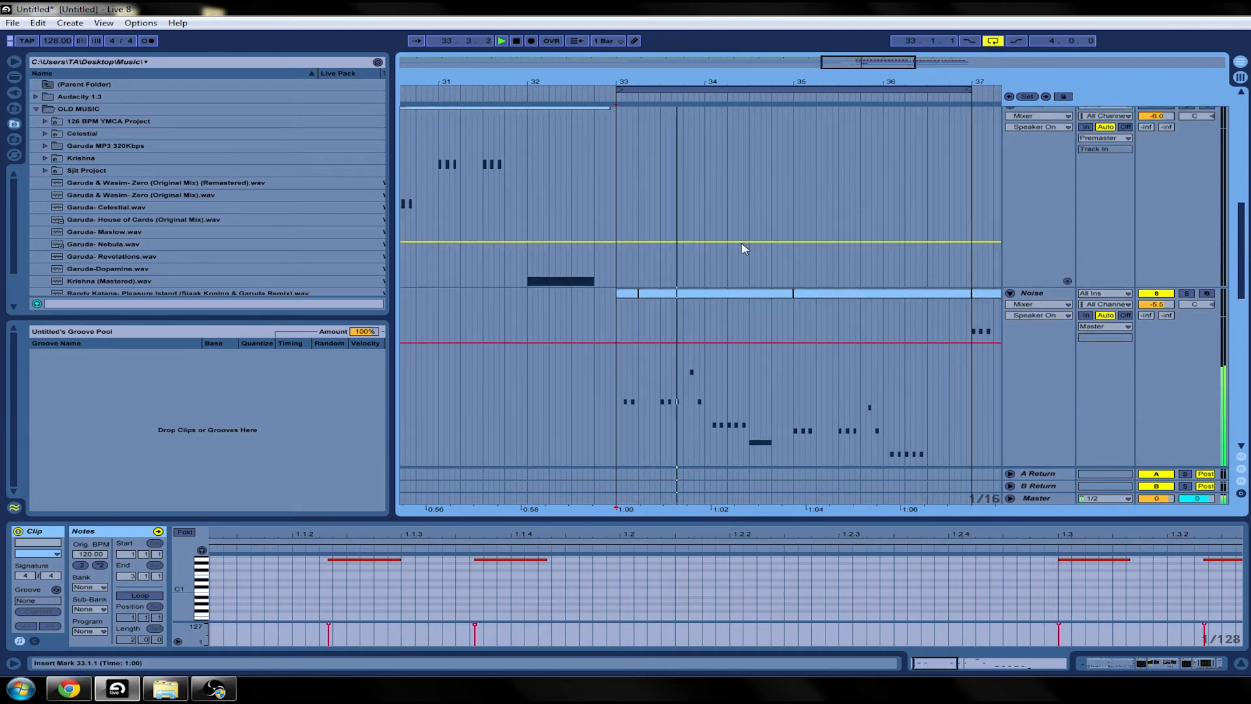
pyautogui.scroll(3, 764, 300)
pyautogui.scroll(8, 764, 300)
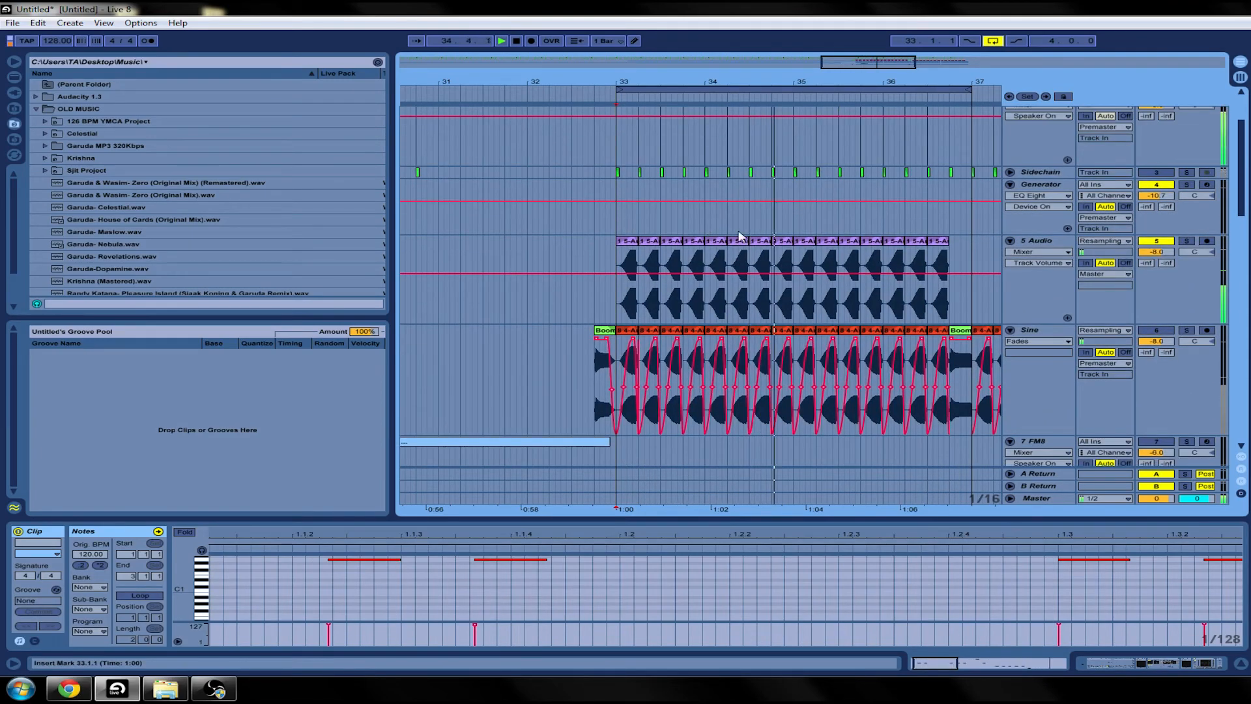
pyautogui.scroll(2, 883, 302)
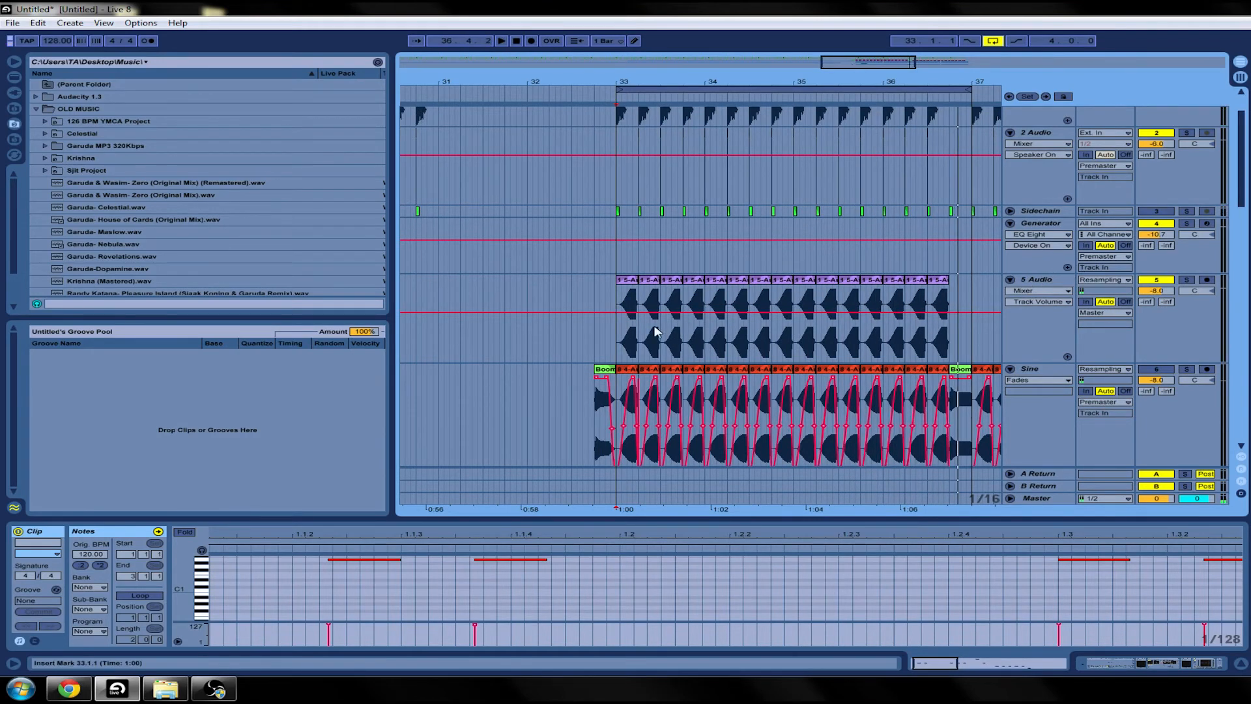
# Compare the fades and waveforms of the 5 Audio and Sine clips close up at beat 33.2
pyautogui.moveTo(1245, 181); pyautogui.dragTo(1246, 208)
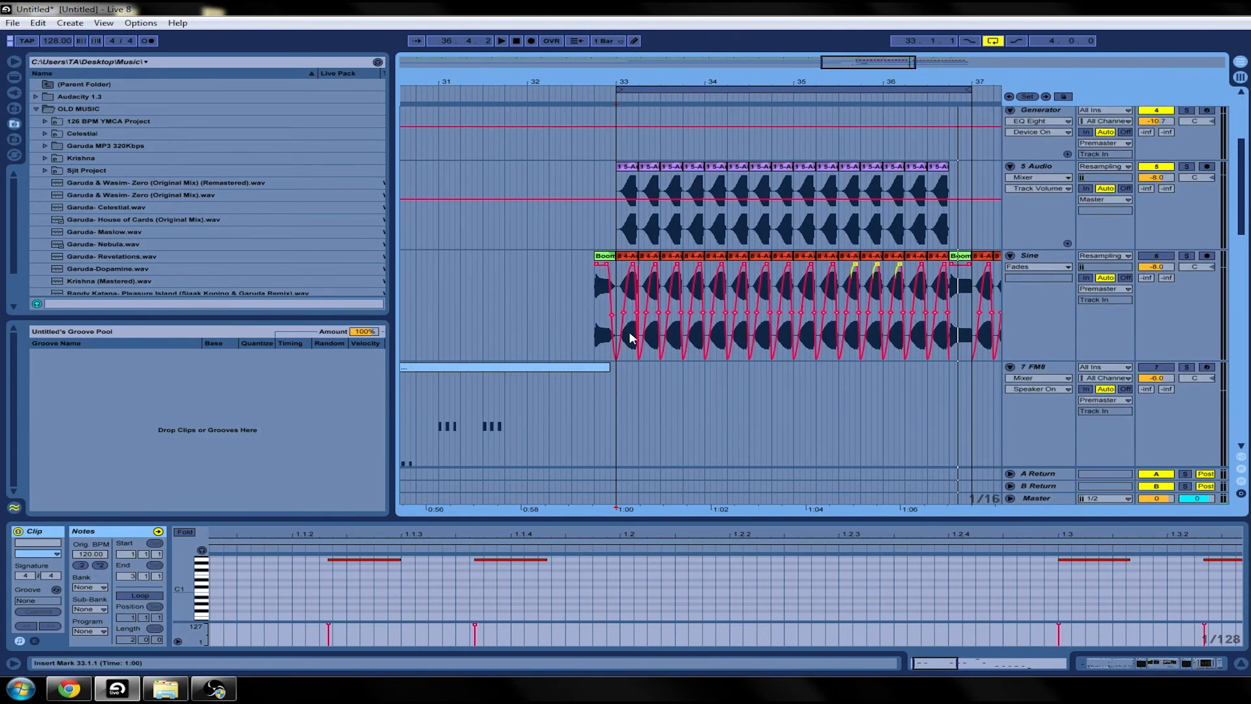
pyautogui.moveTo(908, 82); pyautogui.dragTo(908, 88)
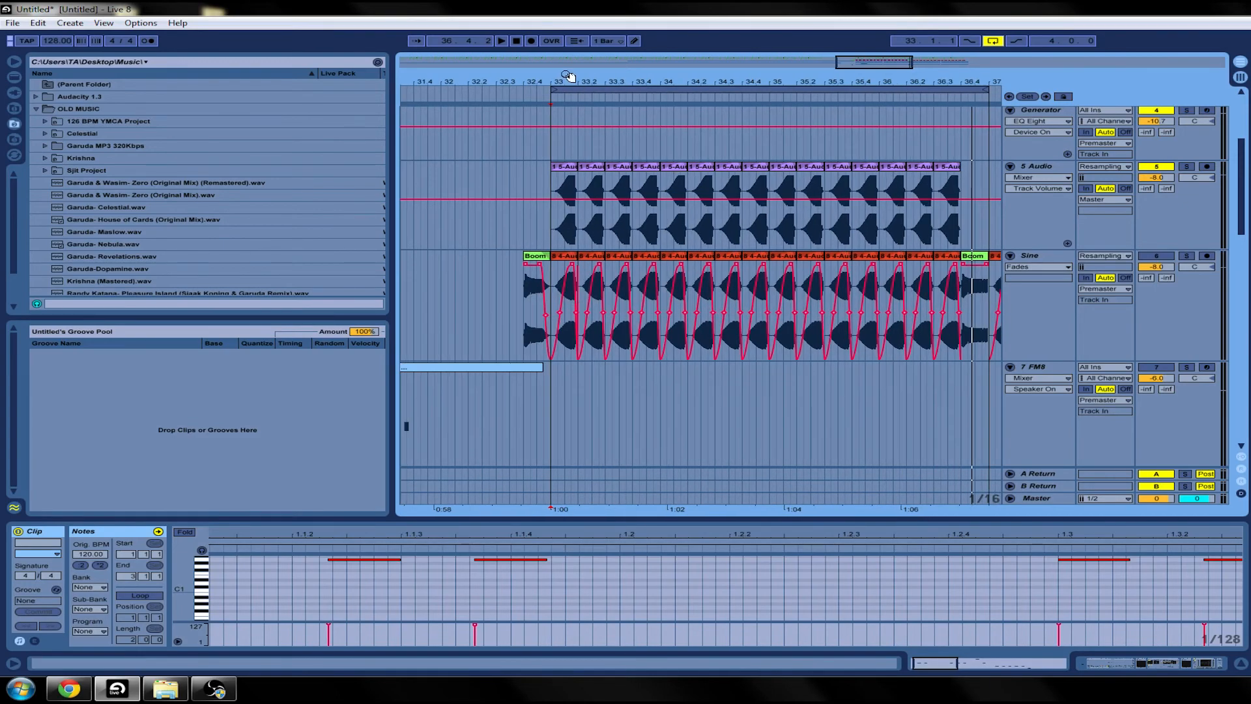
pyautogui.moveTo(573, 77); pyautogui.dragTo(626, 209)
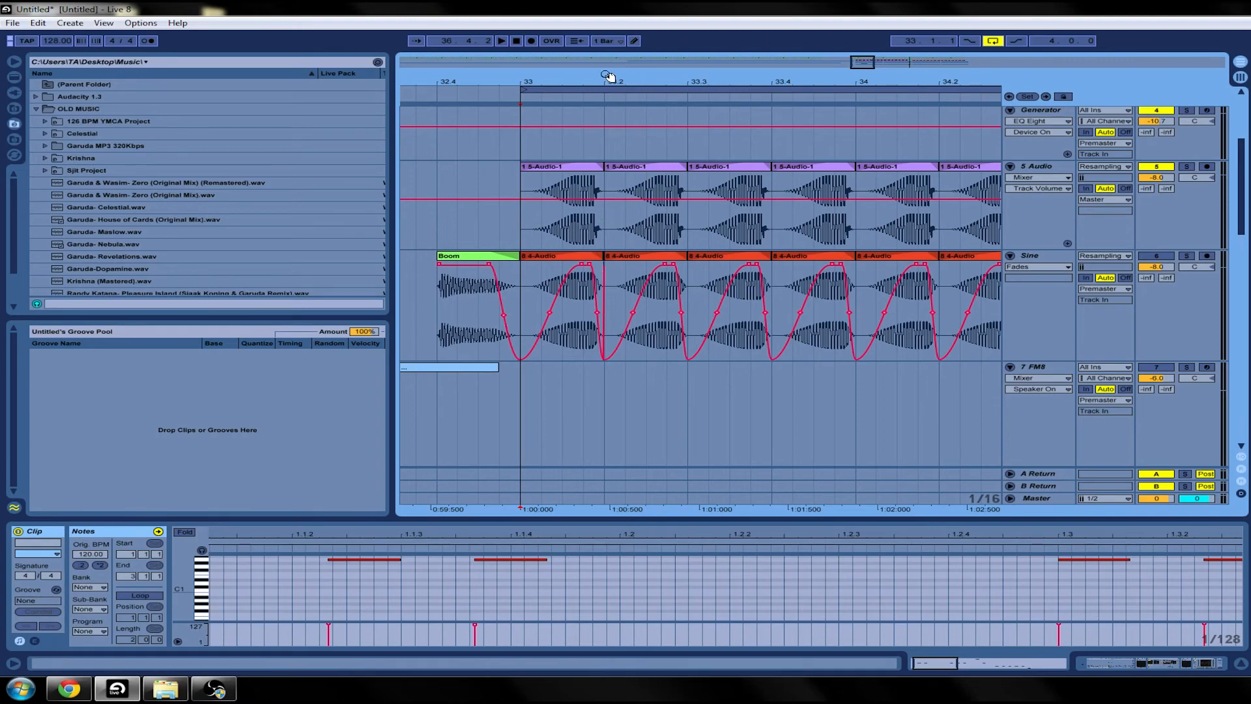
pyautogui.moveTo(608, 77); pyautogui.dragTo(550, 206)
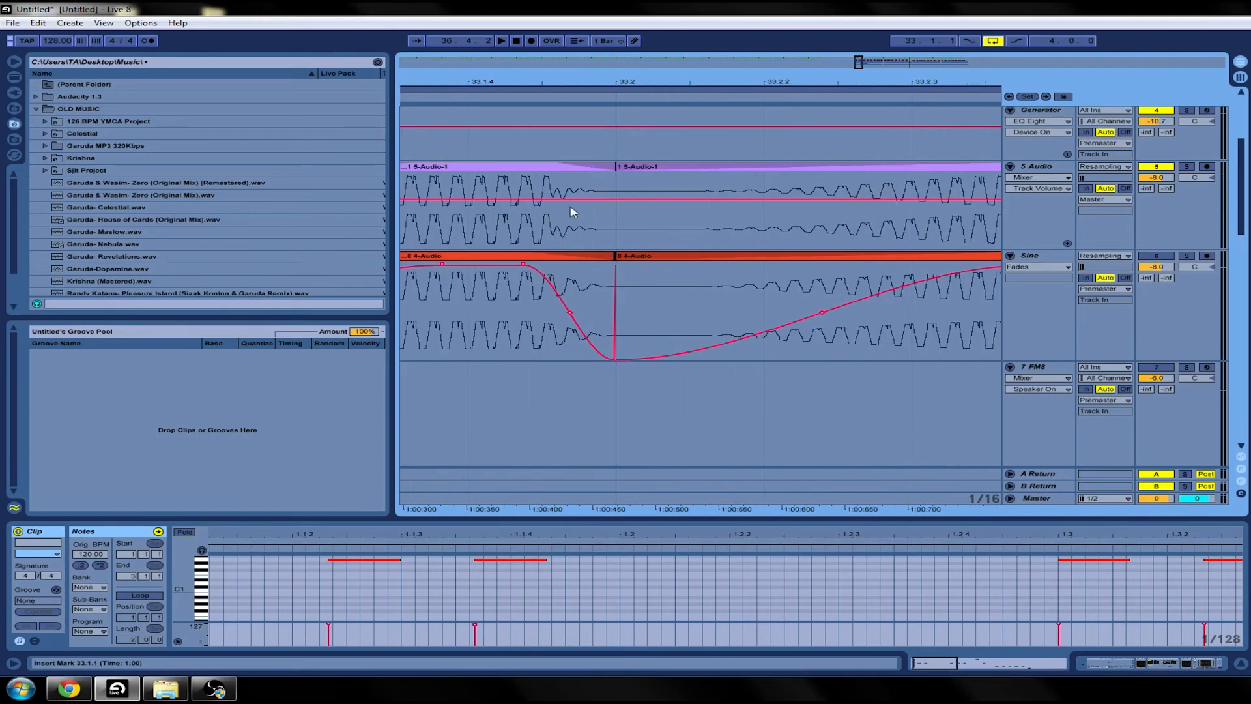
pyautogui.moveTo(616, 86); pyautogui.dragTo(724, 20)
pyautogui.moveTo(1021, 63); pyautogui.dragTo(1022, 67)
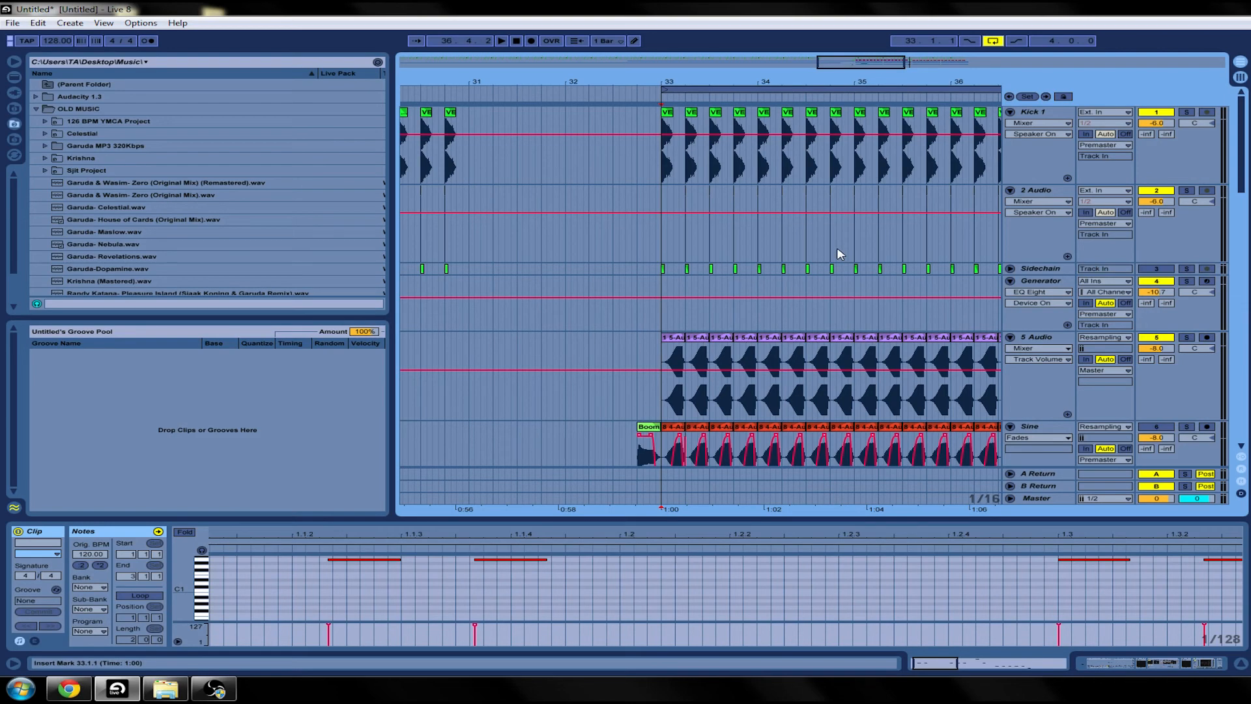
# Show the Master track's devices and inspect the settings of both FabFilter Pro-L limiters
pyautogui.click(1043, 500)
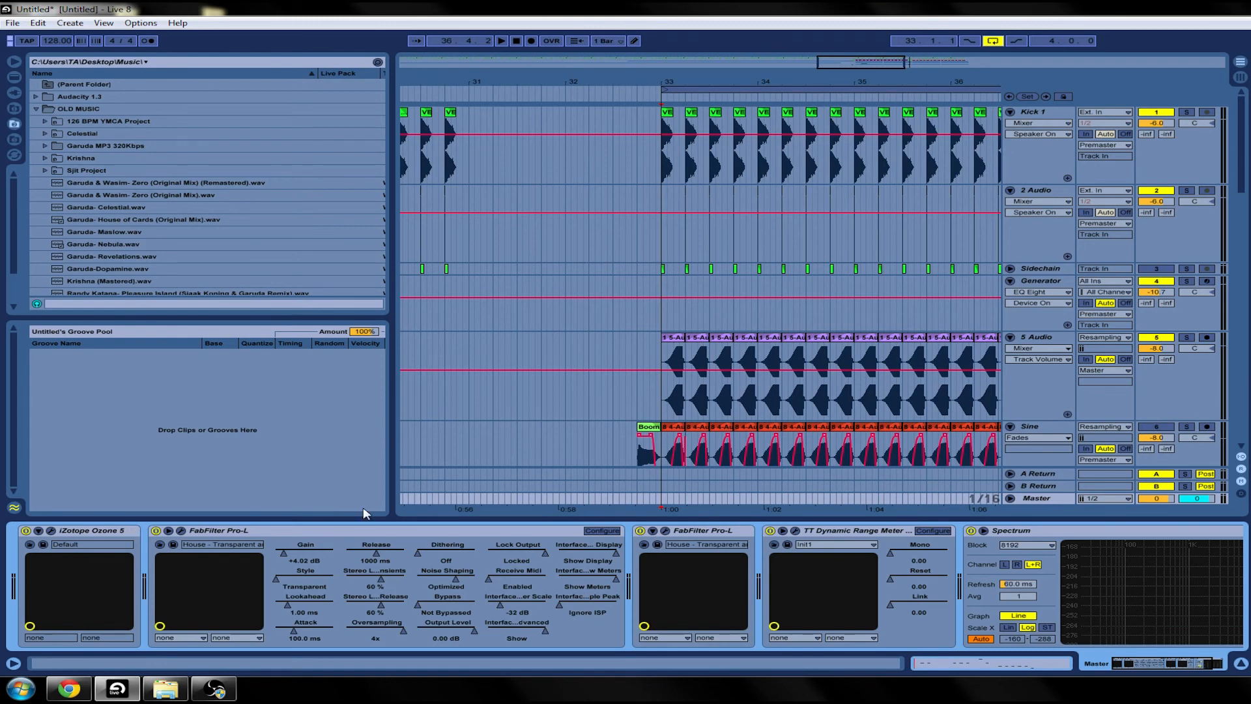
pyautogui.click(666, 530)
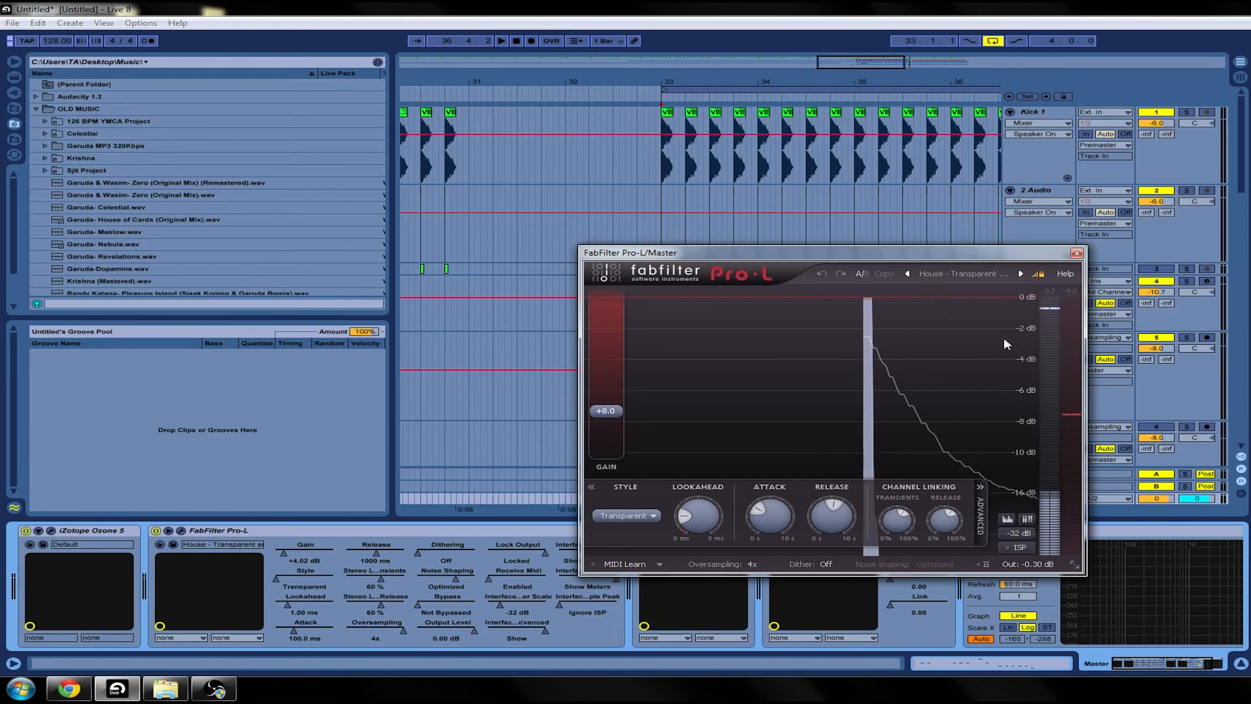
pyautogui.click(1077, 252)
pyautogui.click(181, 530)
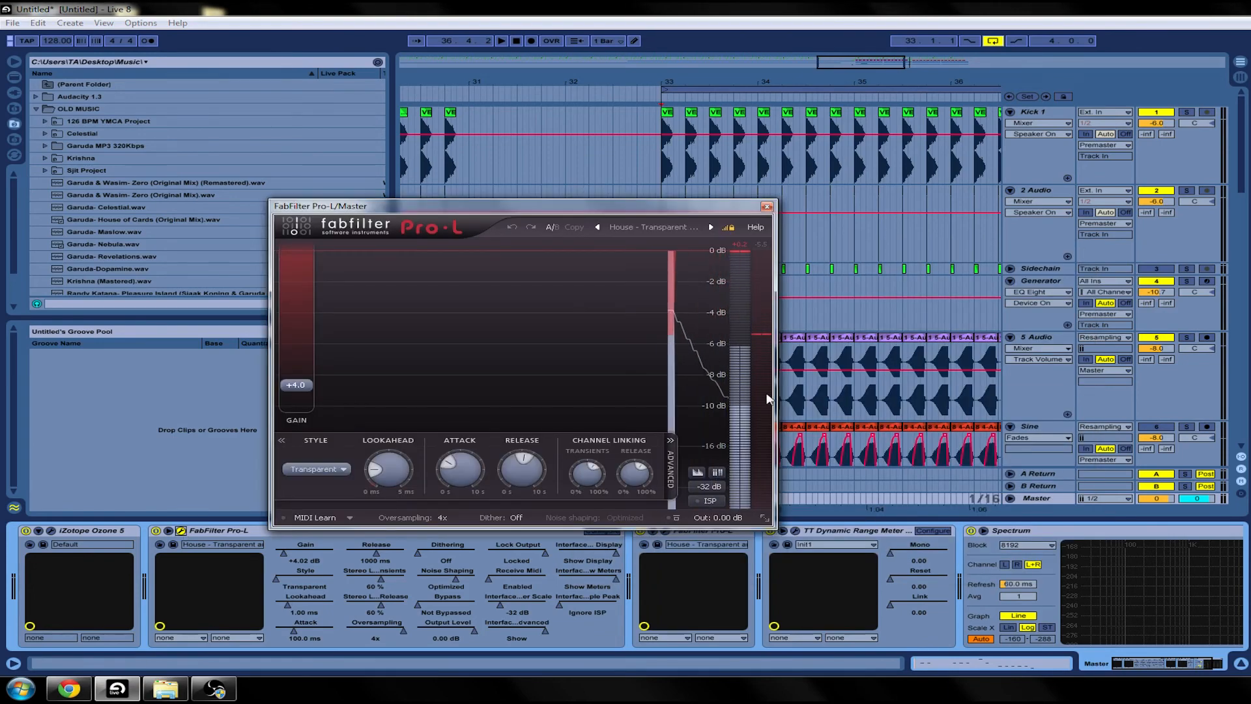
pyautogui.click(767, 207)
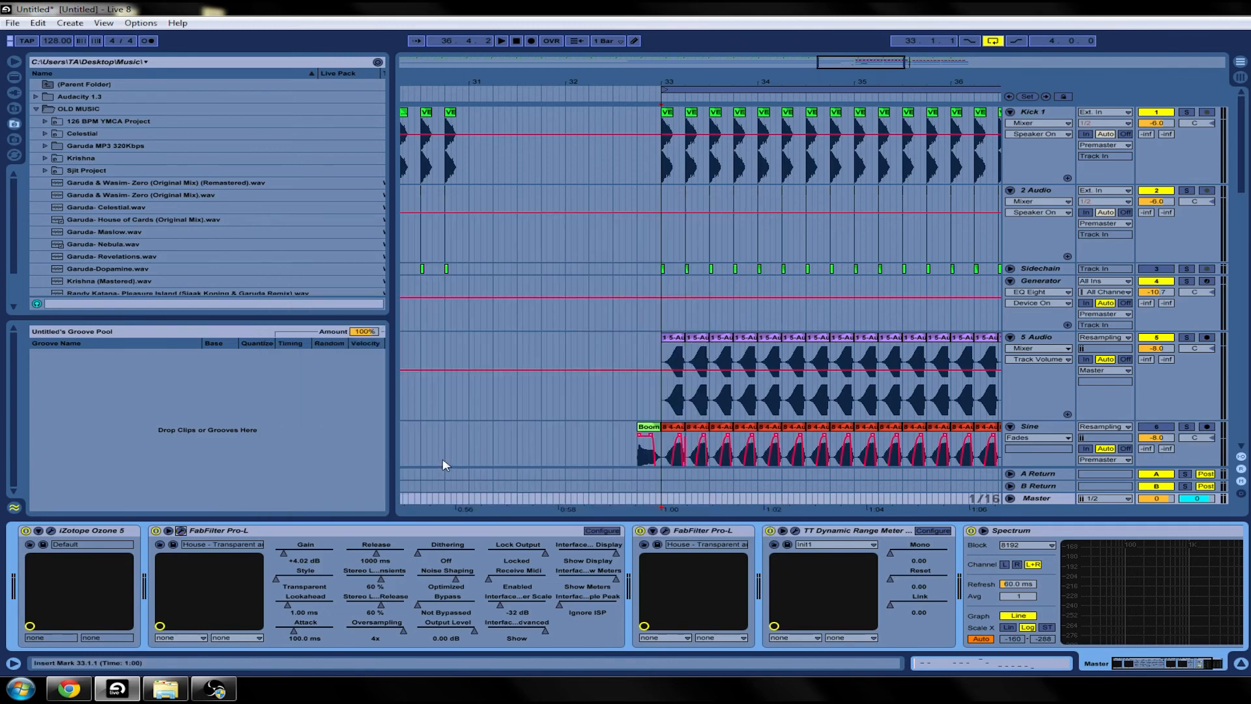
# Bypass iZotope Ozone 5 and both FabFilter Pro-L limiters on the Master, and audition the loop from bar 33
pyautogui.click(640, 531)
pyautogui.click(156, 531)
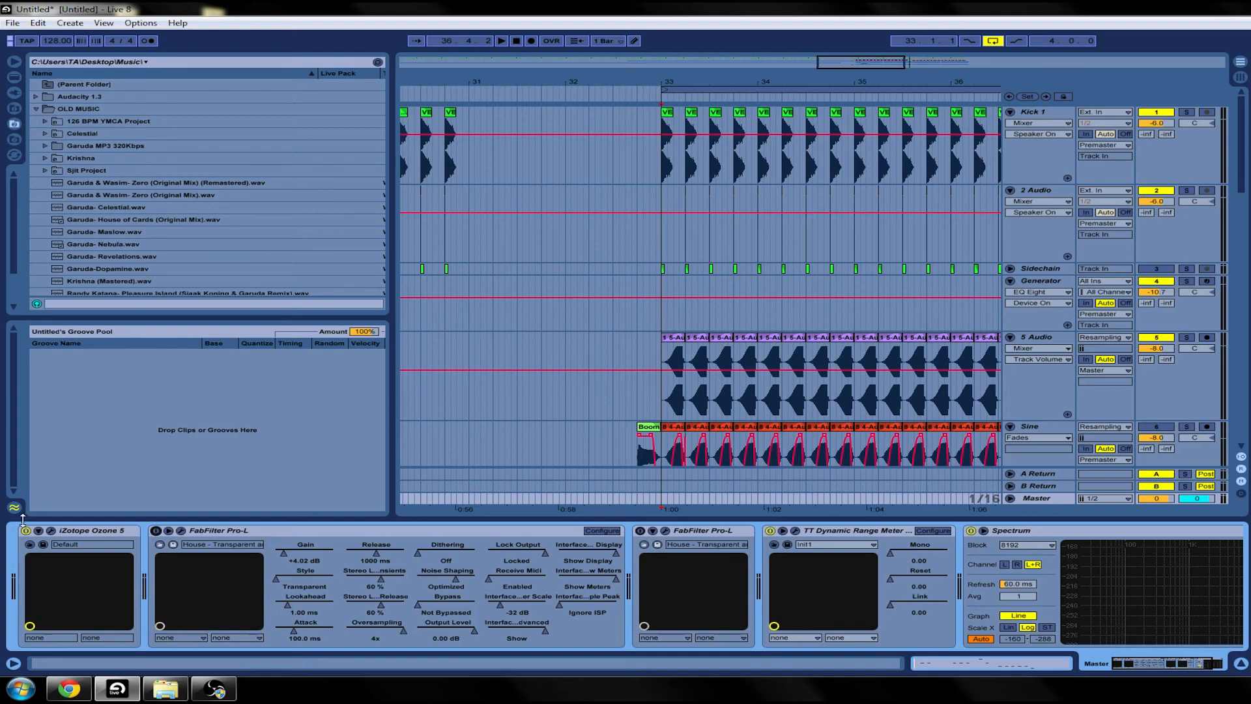
pyautogui.click(664, 404)
pyautogui.press('space')
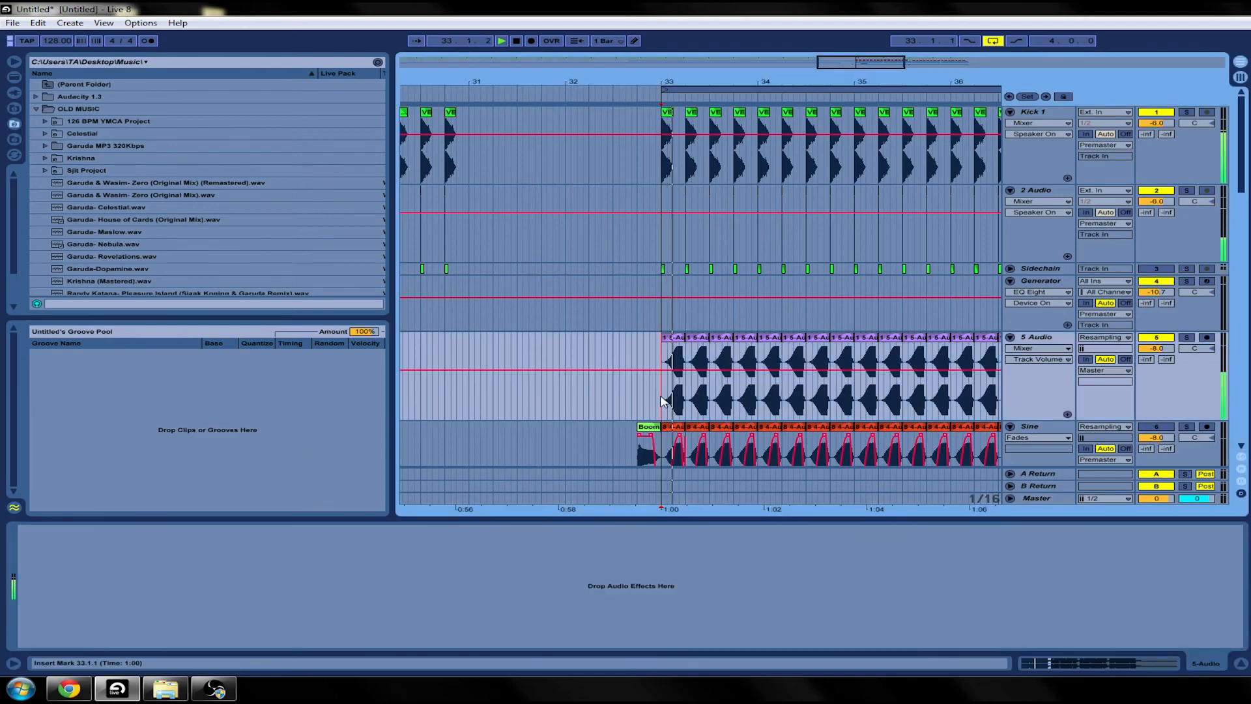
pyautogui.click(1041, 500)
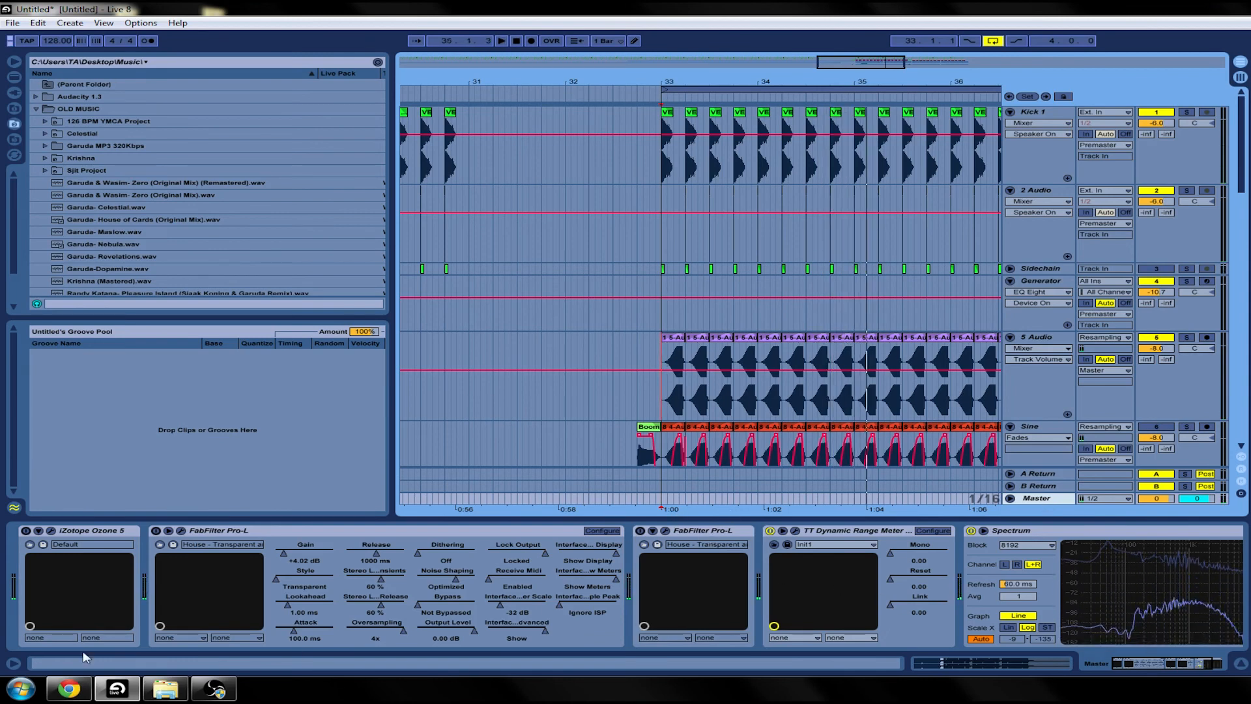
# Re-enable iZotope Ozone 5 and both FabFilter Pro-L limiters on the Master track
pyautogui.click(29, 534)
pyautogui.click(180, 531)
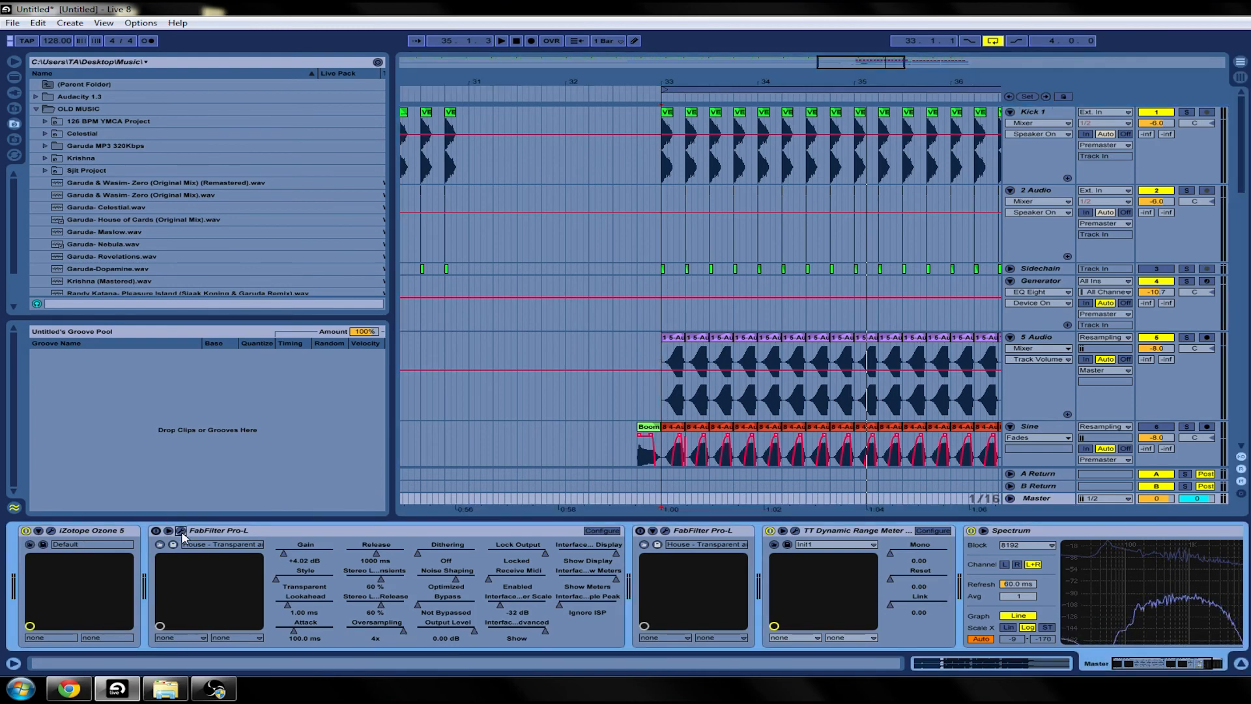
pyautogui.click(180, 531)
pyautogui.click(156, 530)
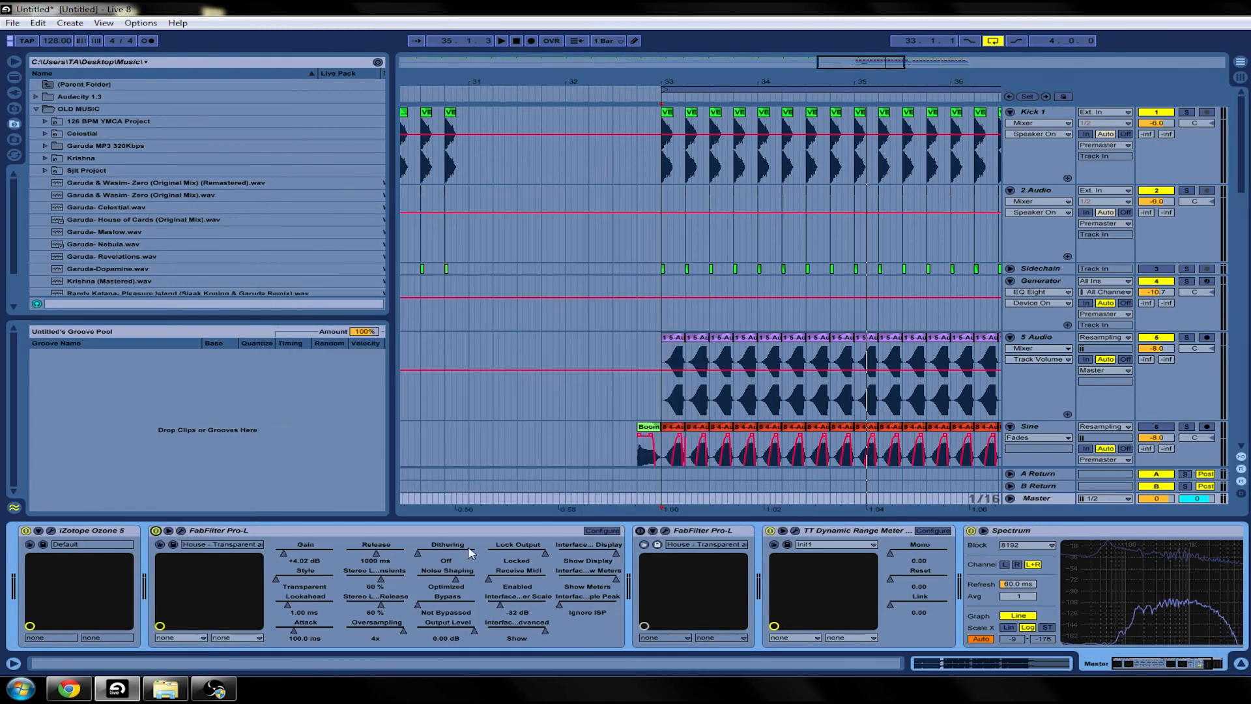
pyautogui.click(640, 530)
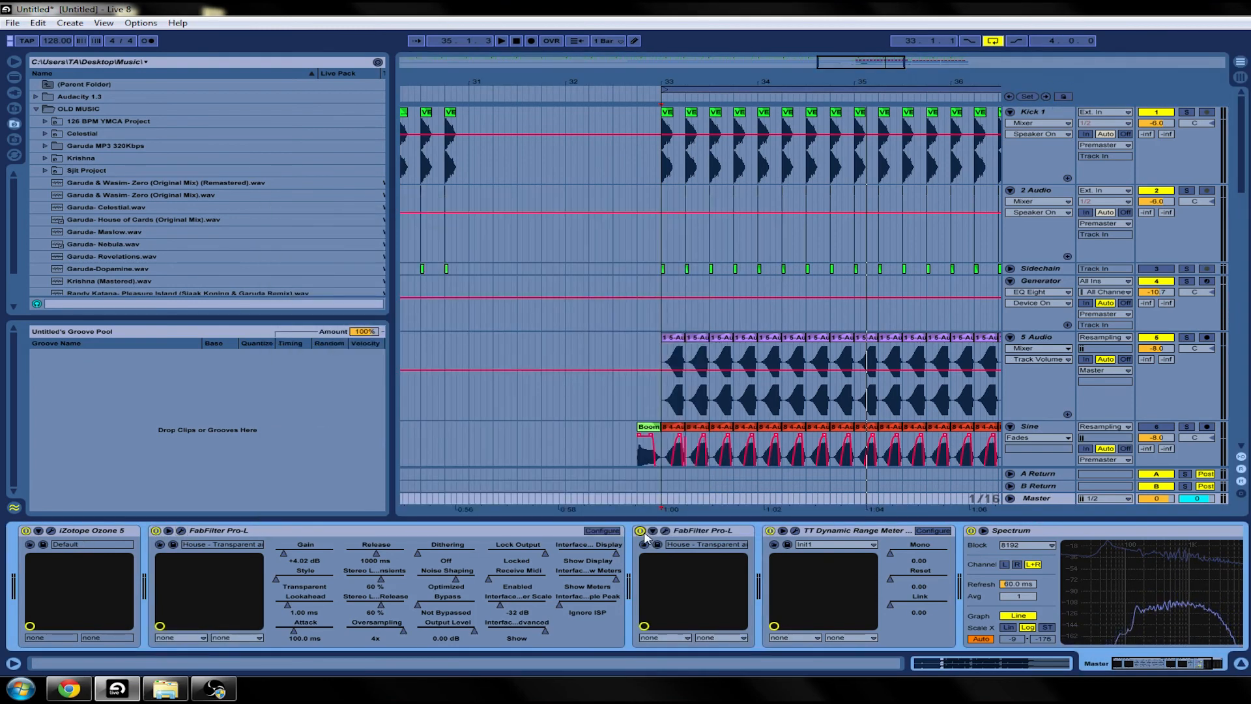
# Audition the loop from bar 33 with the Master processing on, and return to the Master's devices
pyautogui.click(662, 389)
pyautogui.press('space')
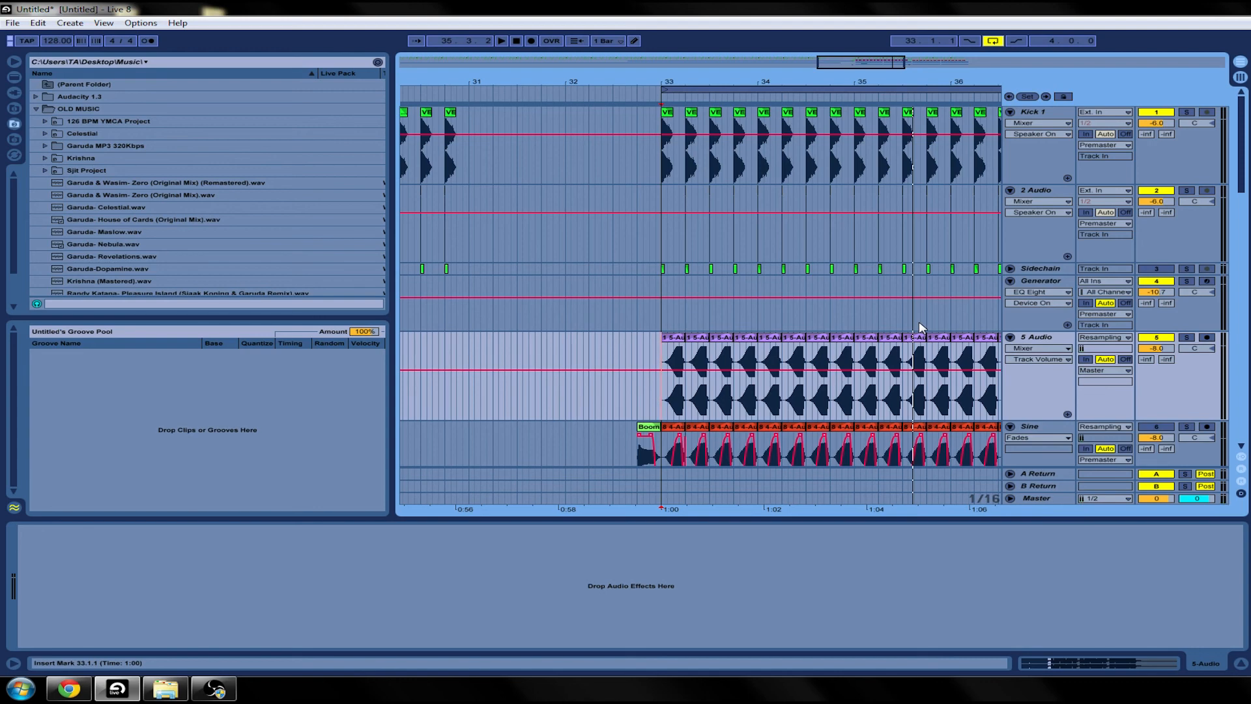
pyautogui.click(1051, 503)
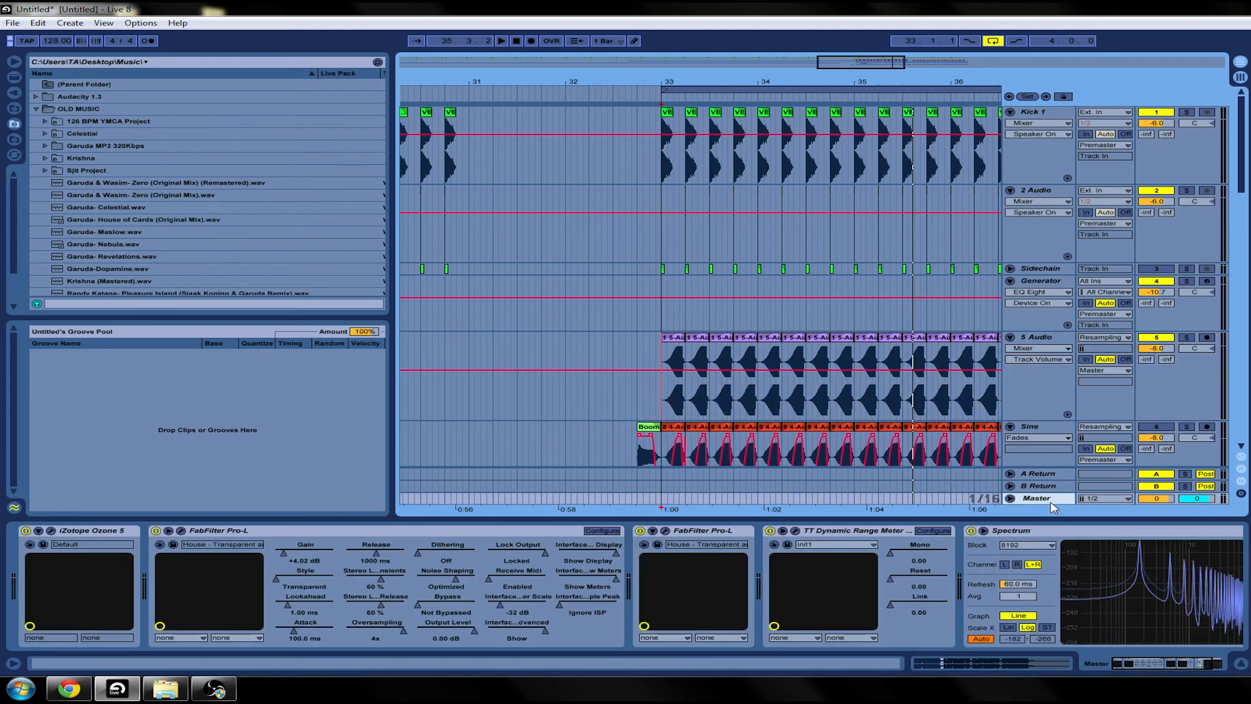